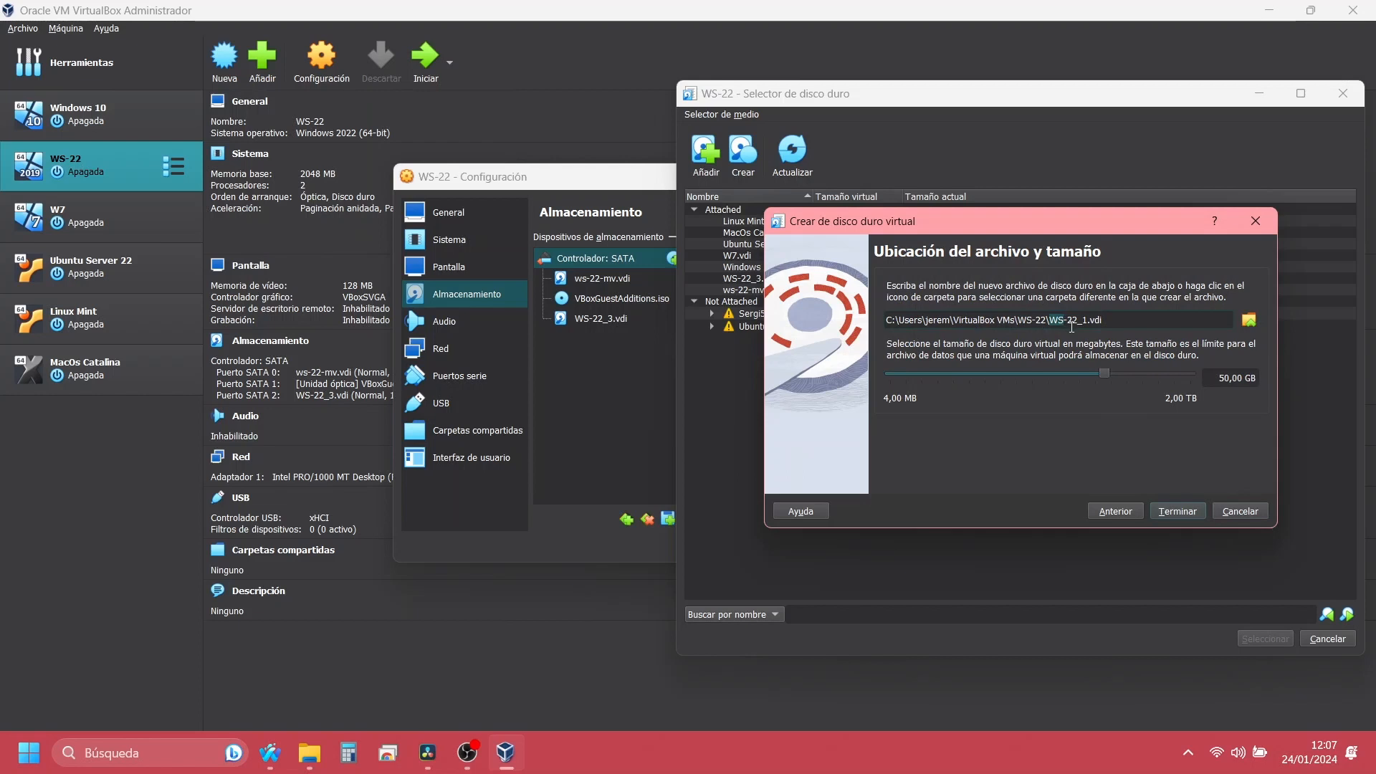
# Step: Set the new virtual hard disk WS-22_1.vdi to 1 GB and finish creating it
pyautogui.click(1072, 327)
pyautogui.press('BackSpace')
pyautogui.press('BackSpace')
pyautogui.write('1')
pyautogui.click(1180, 513)
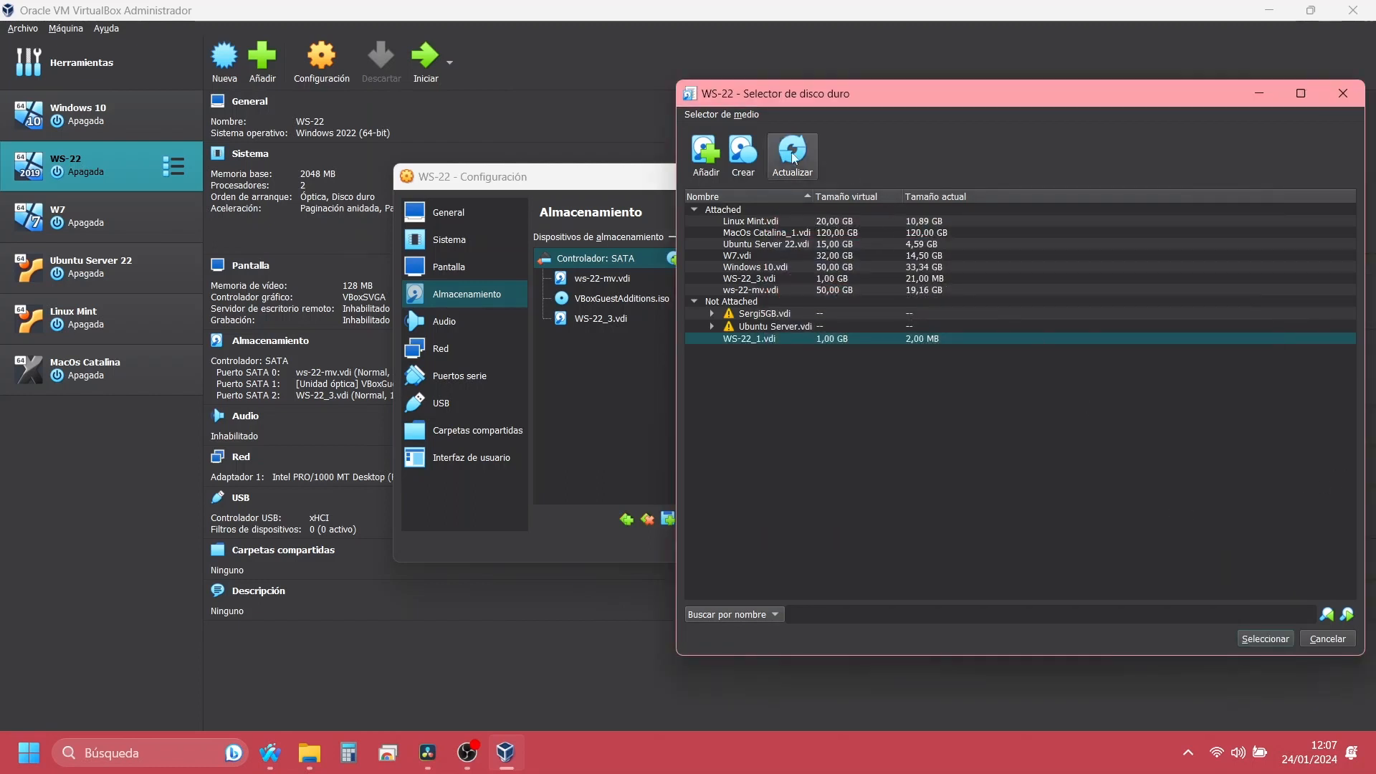
# Step: Create a second VDI virtual hard disk, WS-22_2.vdi, with a size of 1 GB
pyautogui.click(750, 145)
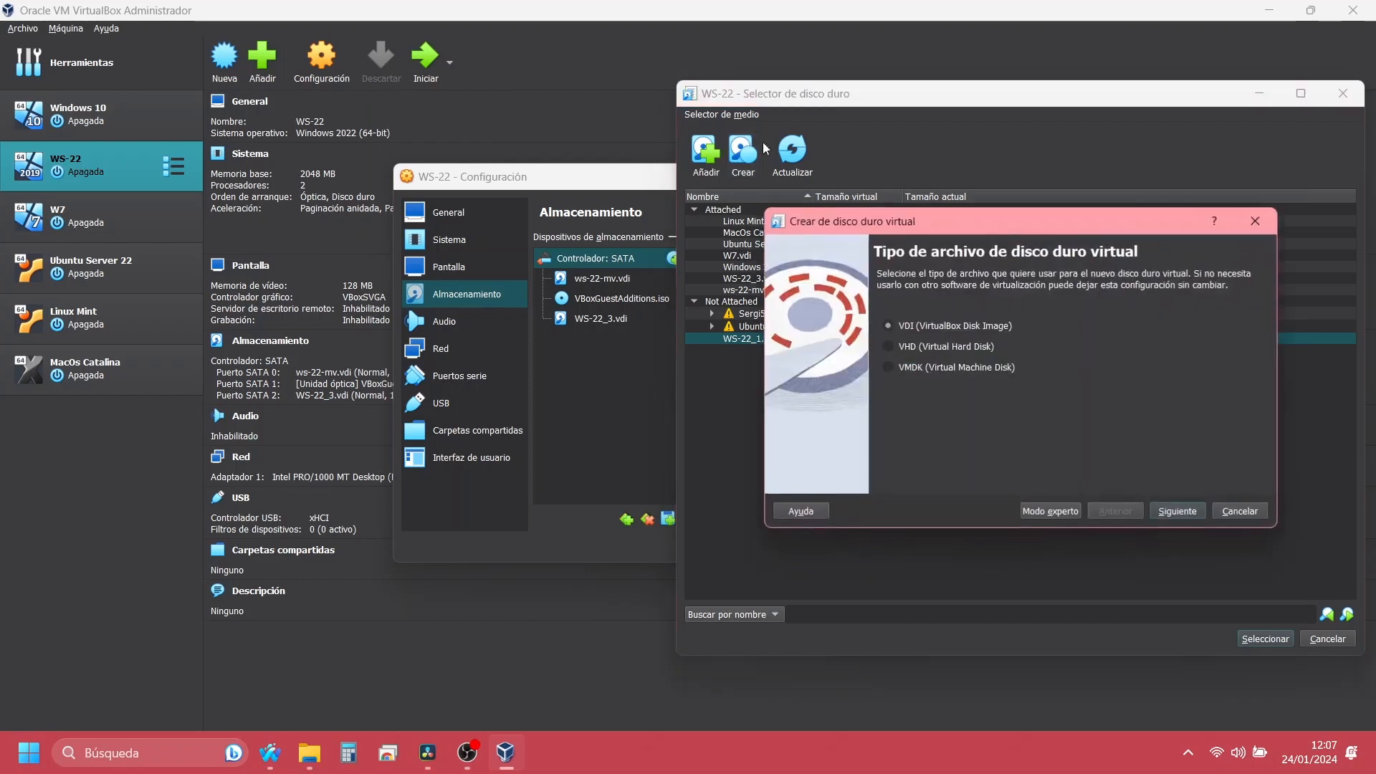
pyautogui.click(1189, 514)
pyautogui.click(1191, 513)
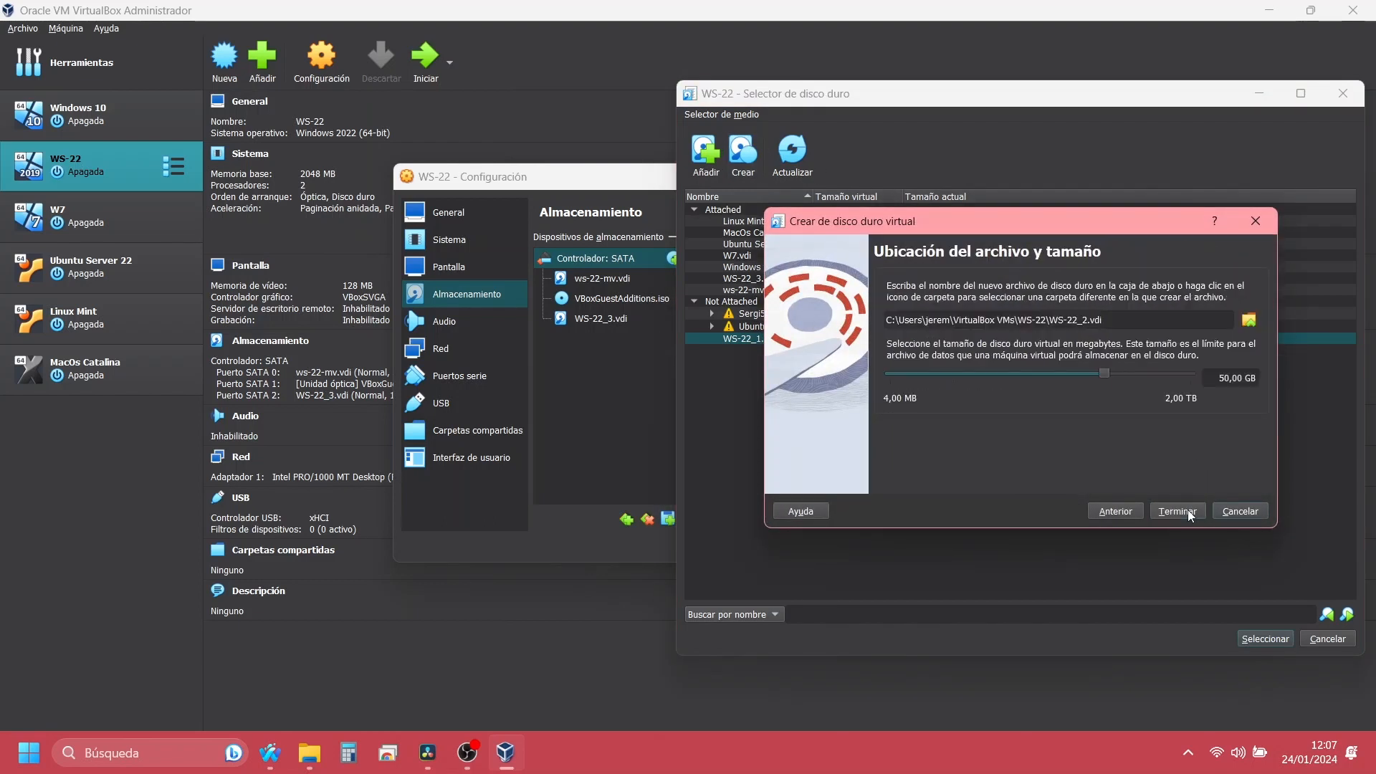
pyautogui.click(1224, 379)
pyautogui.press('BackSpace')
pyautogui.press('BackSpace')
pyautogui.write('1')
pyautogui.press('Return')
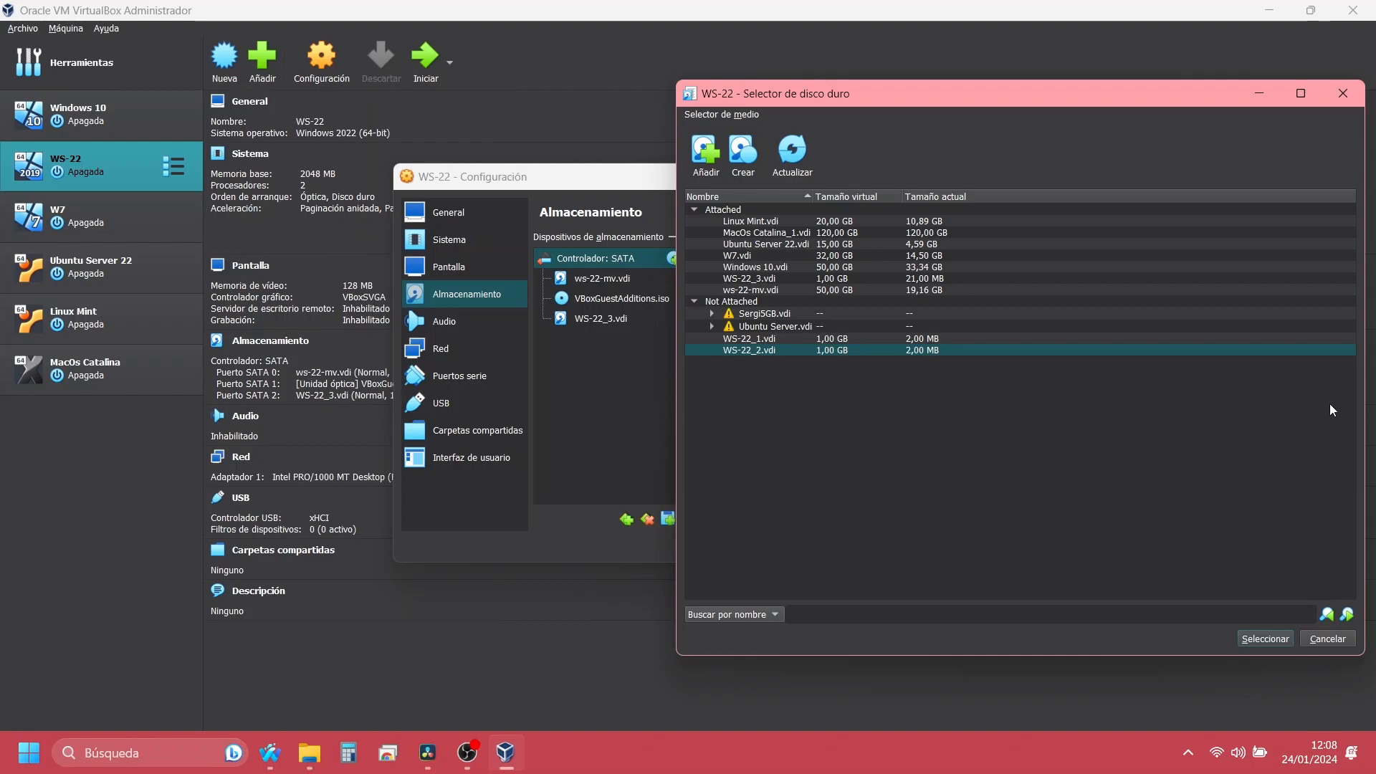
# Step: Attach WS-22_1.vdi to the SATA controller of the WS-22 virtual machine
pyautogui.click(958, 339)
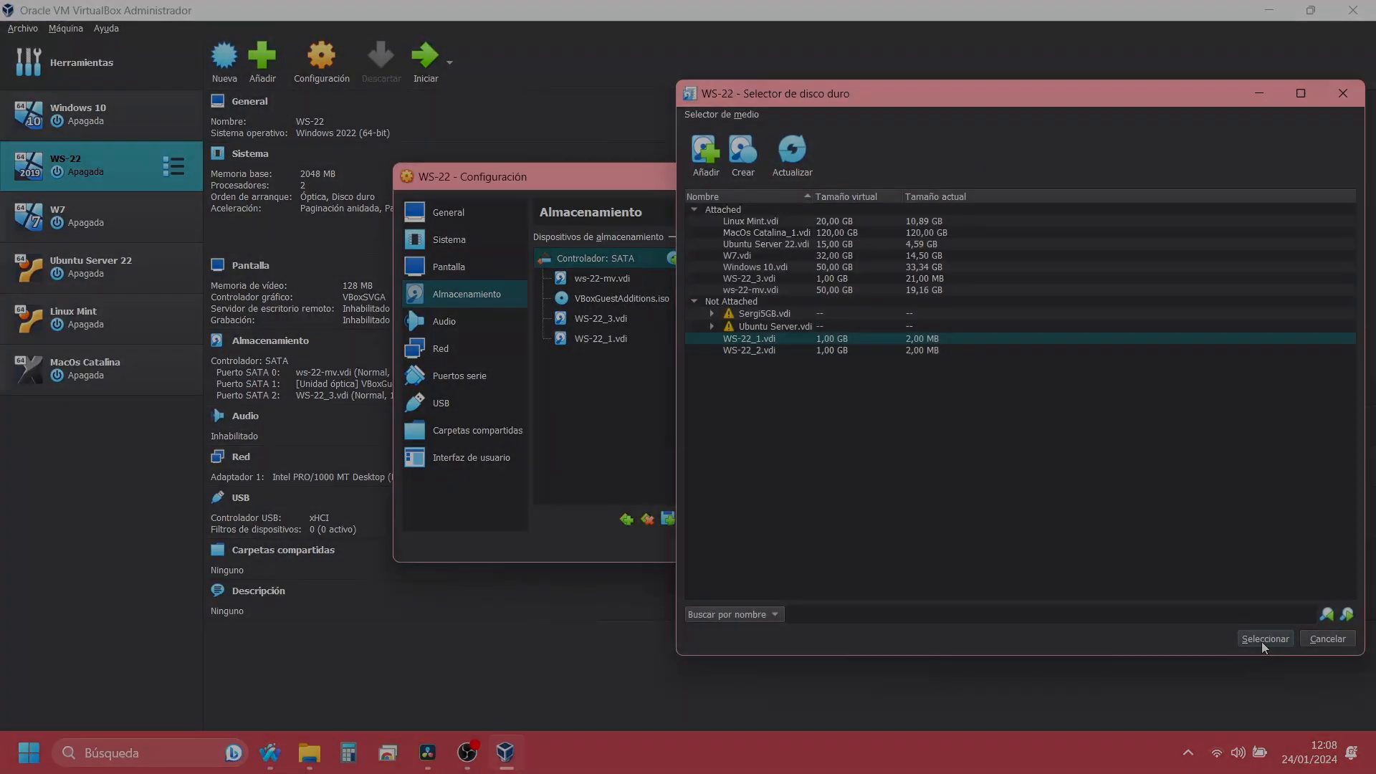
pyautogui.click(1266, 639)
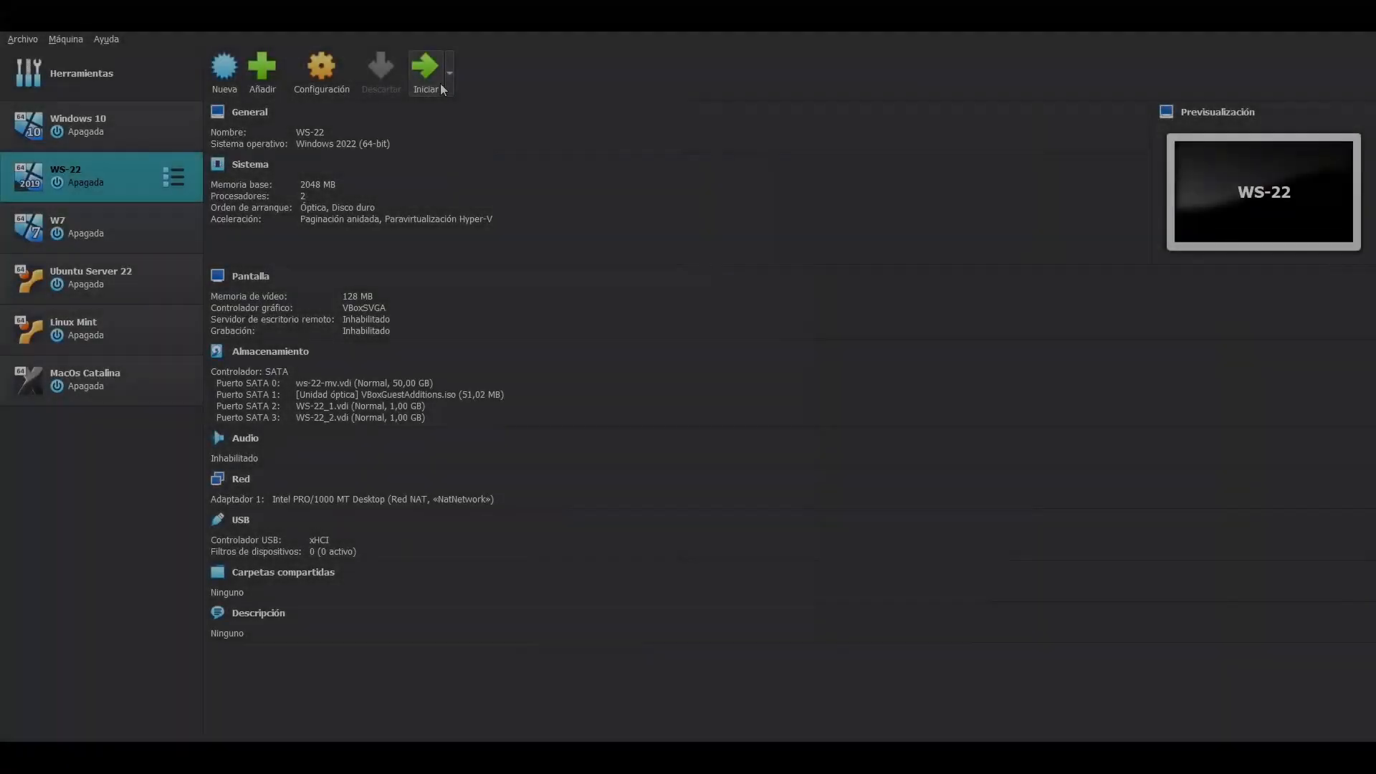
pyautogui.click(442, 89)
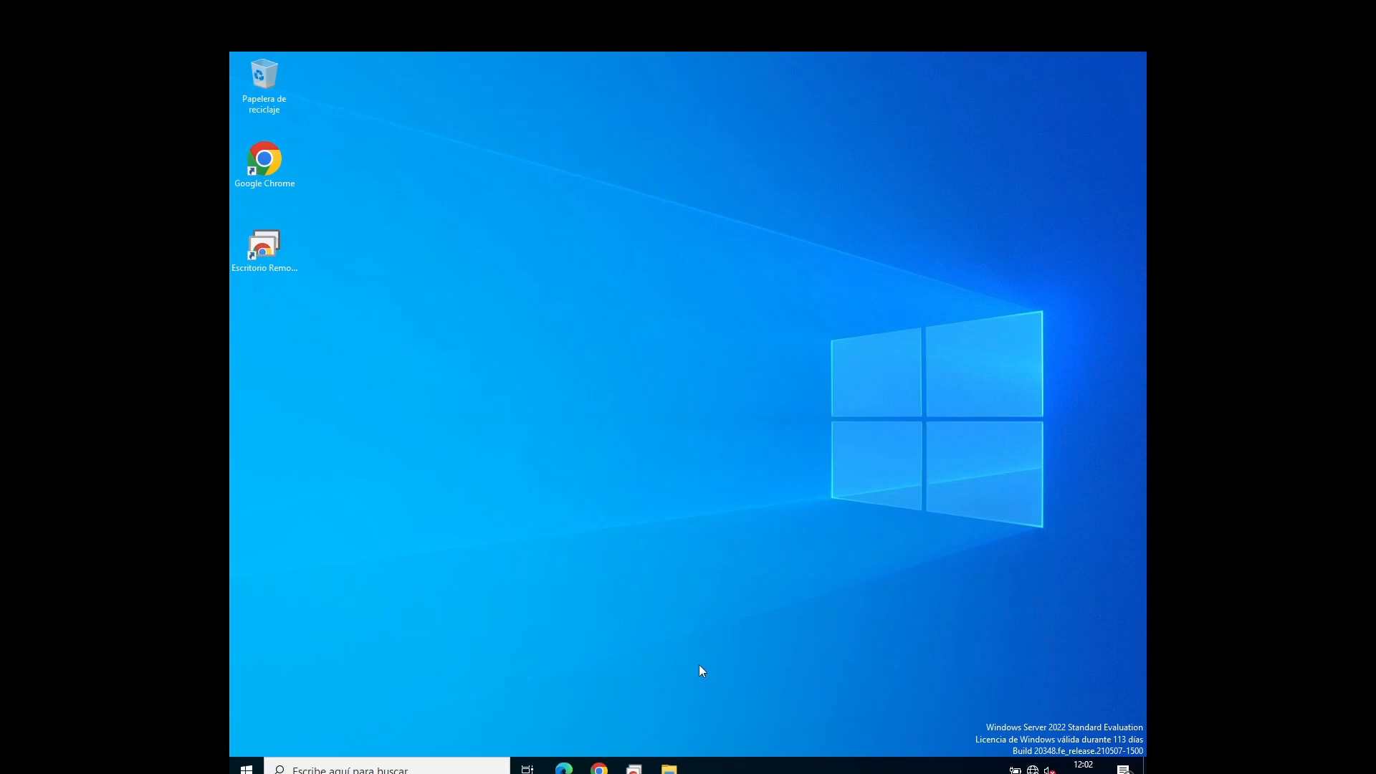
# Step: Examine the drives listed under Este equipo in File Explorer on the Windows Server virtual machine
pyautogui.click(669, 767)
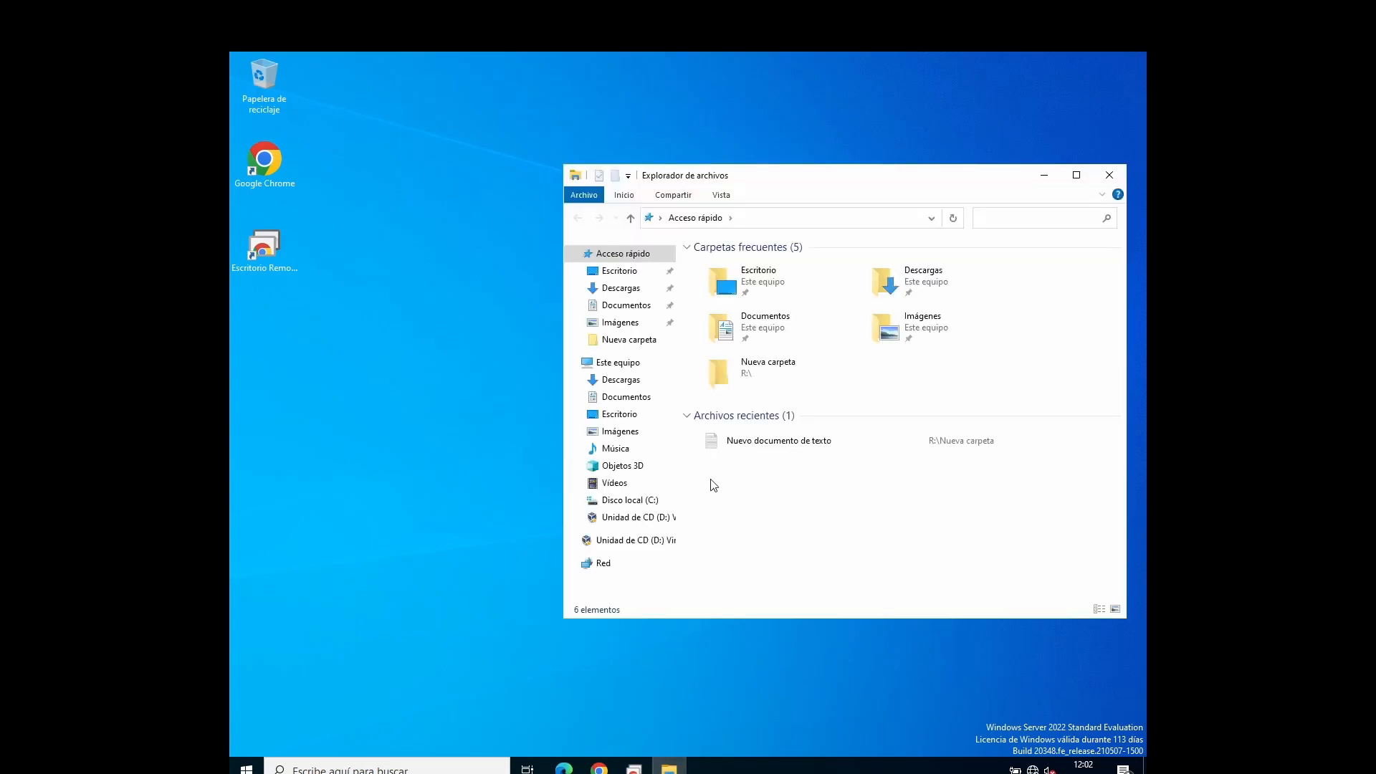
pyautogui.click(628, 364)
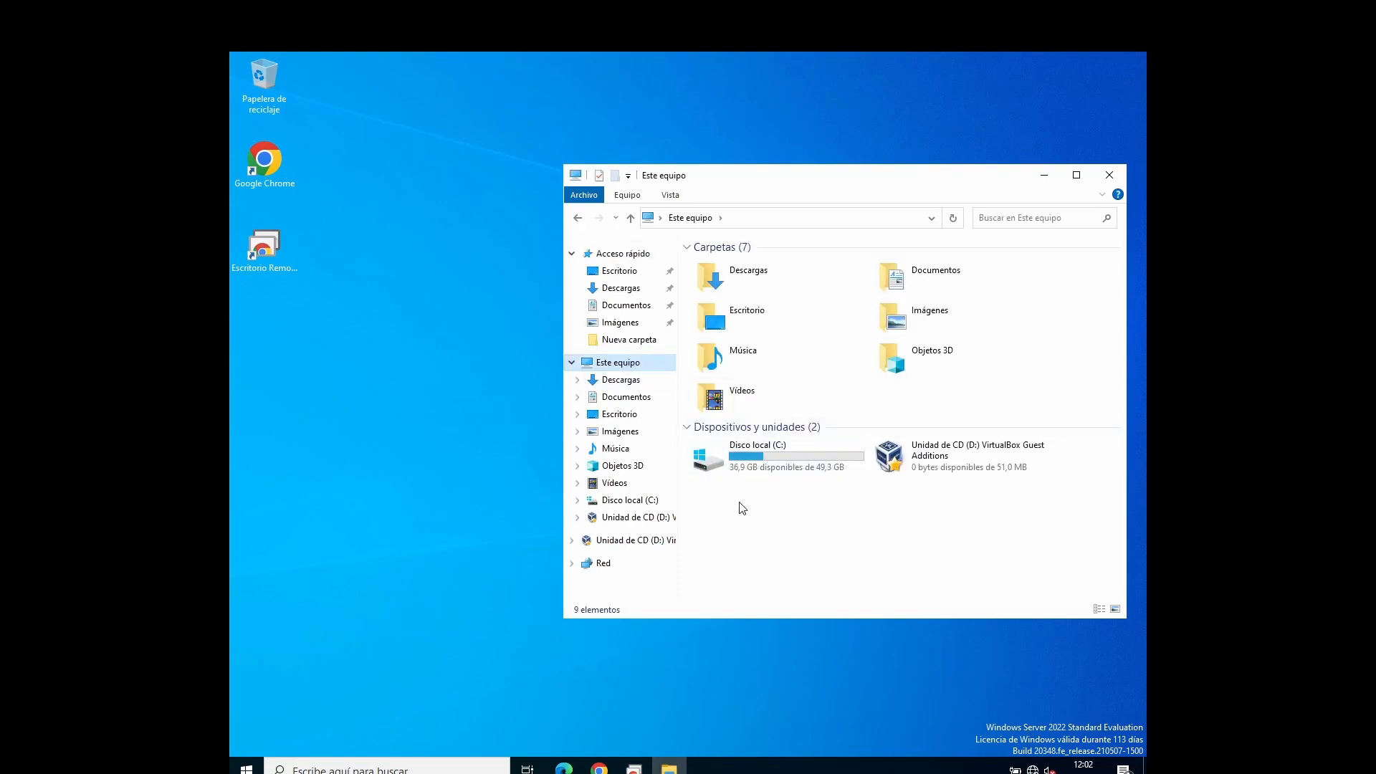
pyautogui.moveTo(794, 503); pyautogui.dragTo(946, 535)
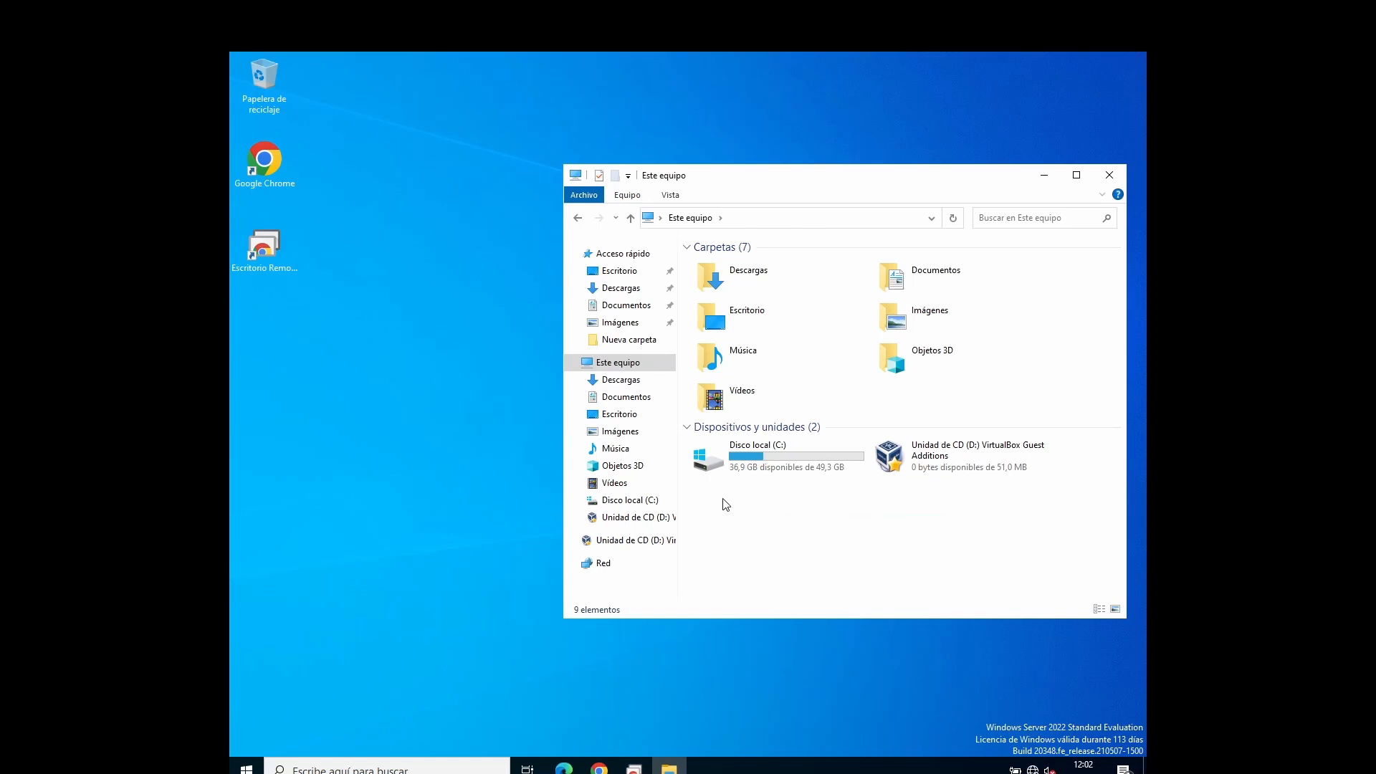
pyautogui.moveTo(723, 500); pyautogui.dragTo(1010, 539)
# Step: Initialize Disco 1 and Disco 2 with the MBR partition style in Disk Management and maximize its window
pyautogui.rightClick(252, 766)
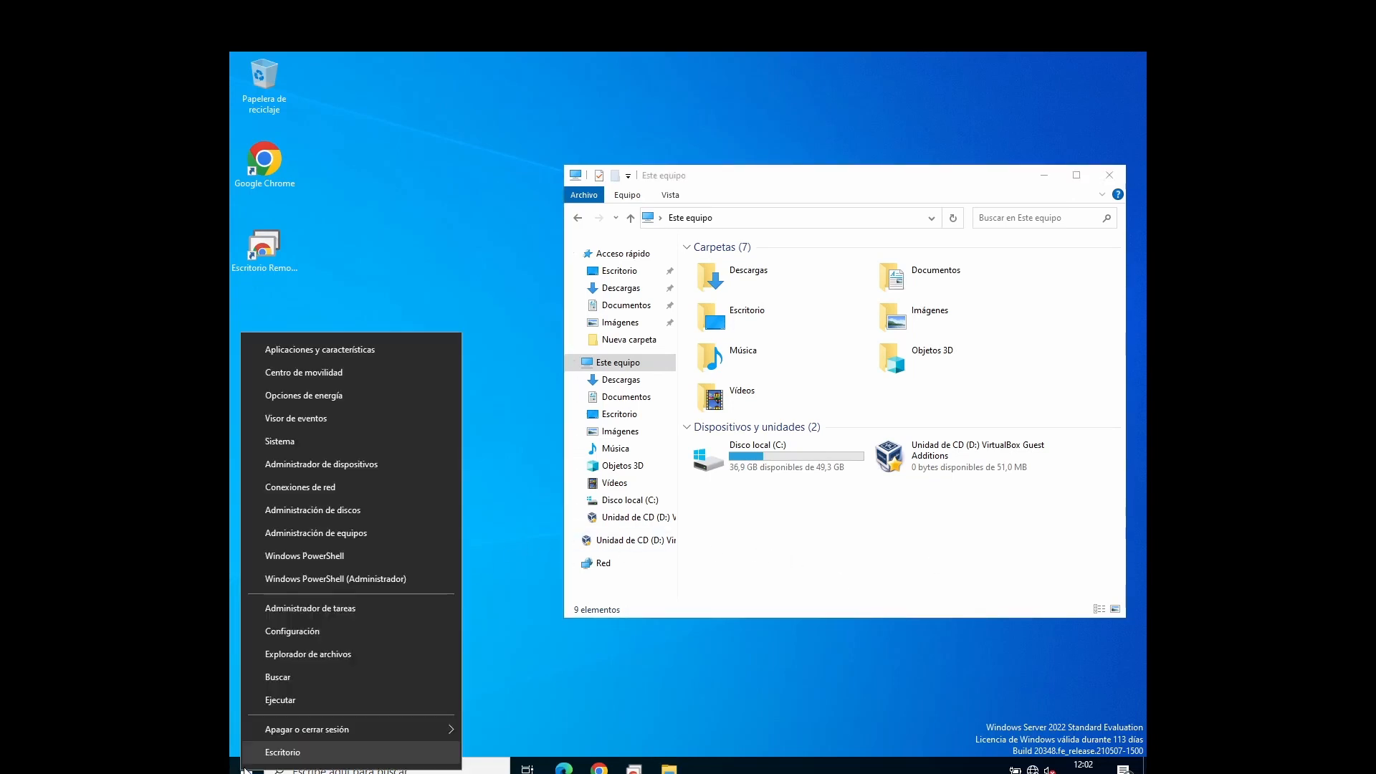
pyautogui.click(324, 519)
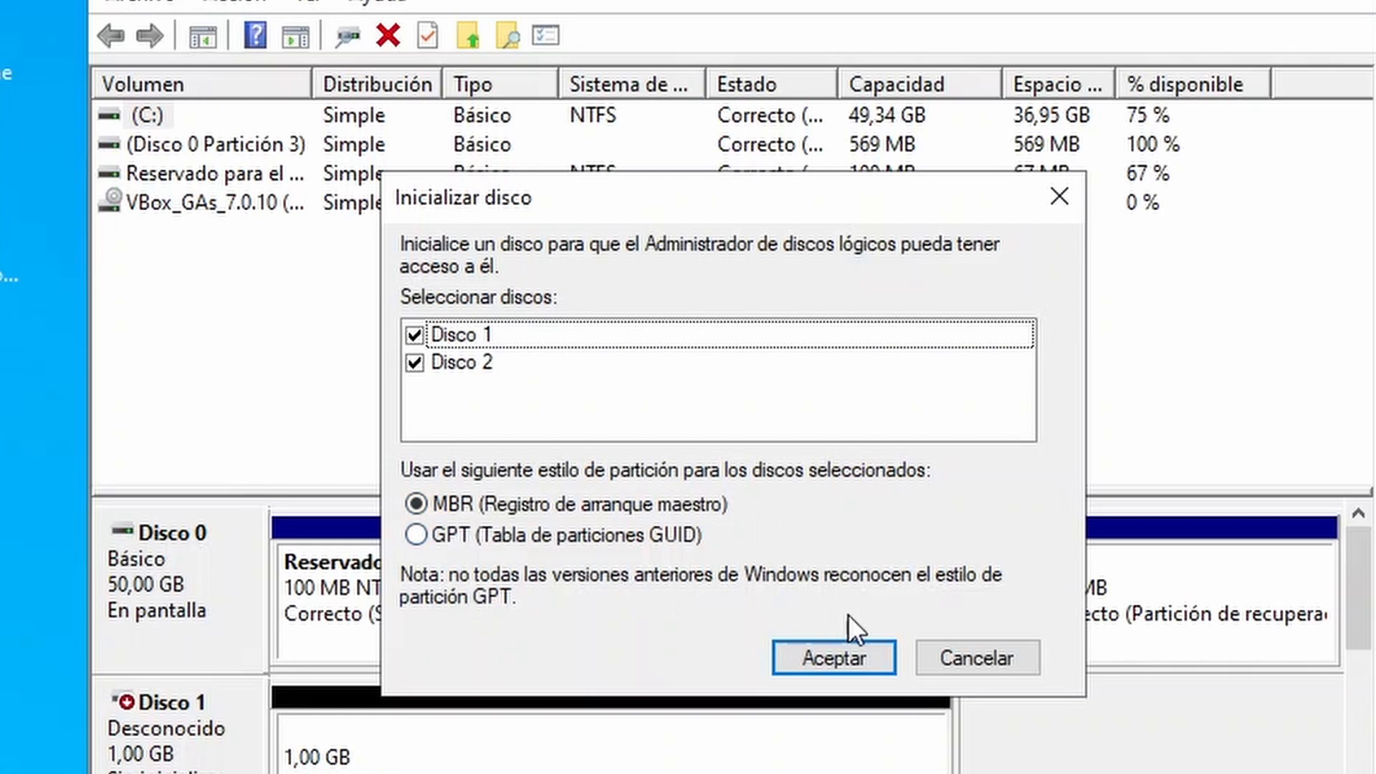
pyautogui.click(850, 674)
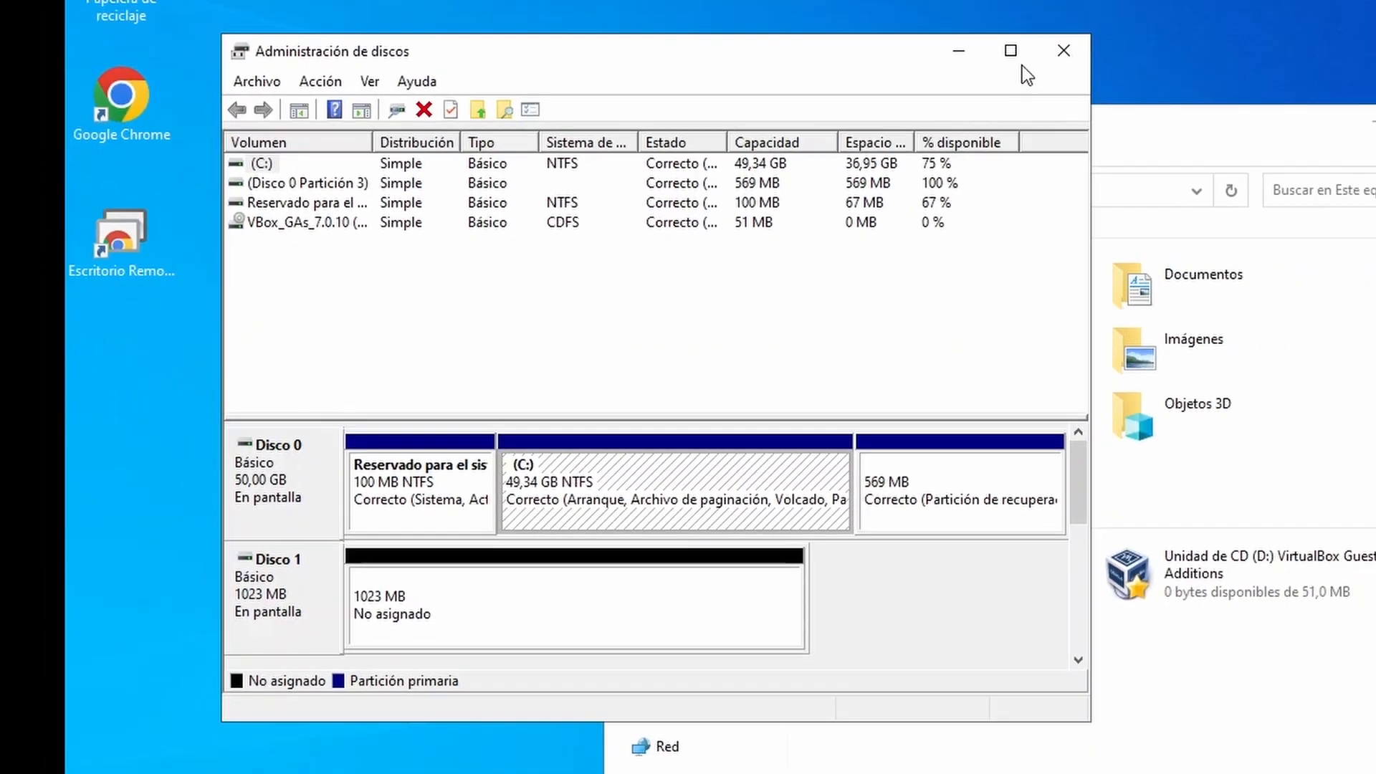
pyautogui.click(1020, 49)
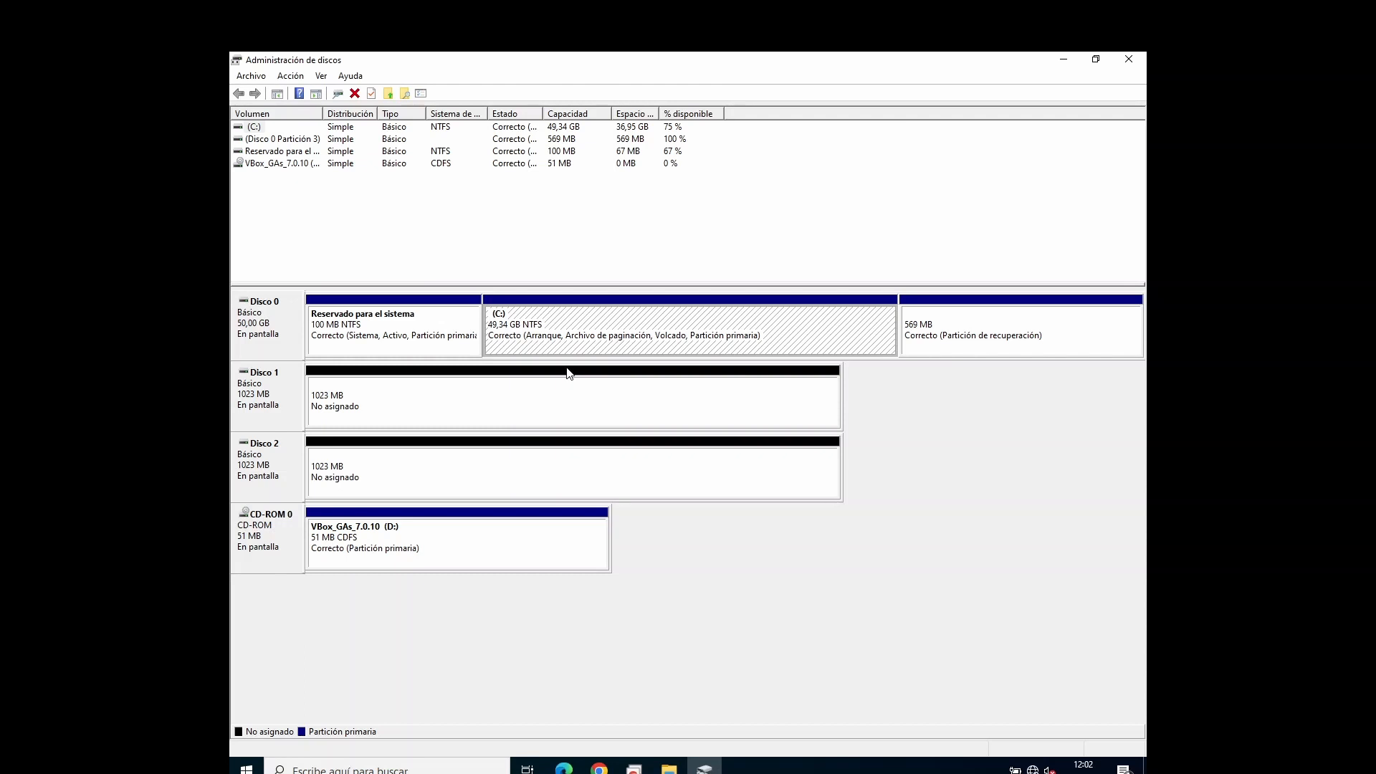
pyautogui.click(529, 460)
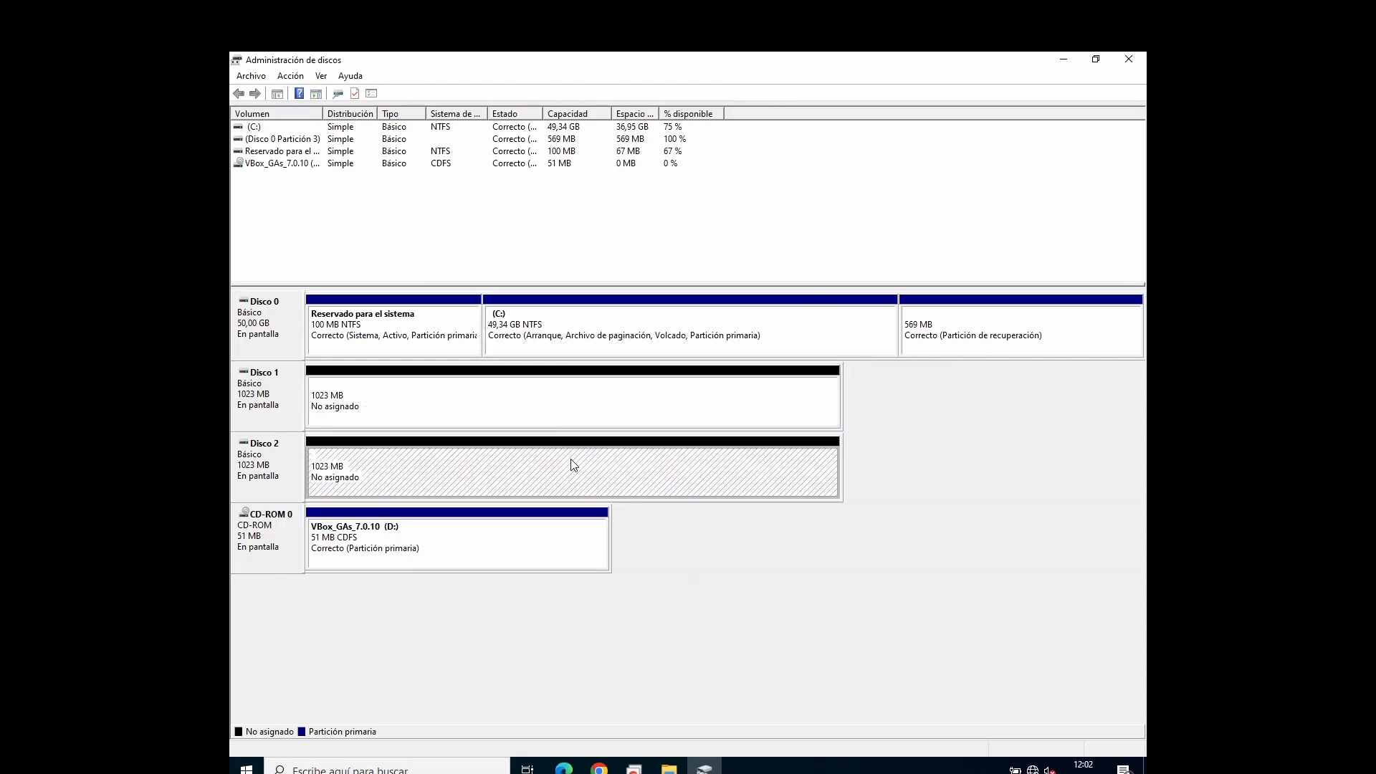
pyautogui.click(559, 423)
pyautogui.rightClick(547, 402)
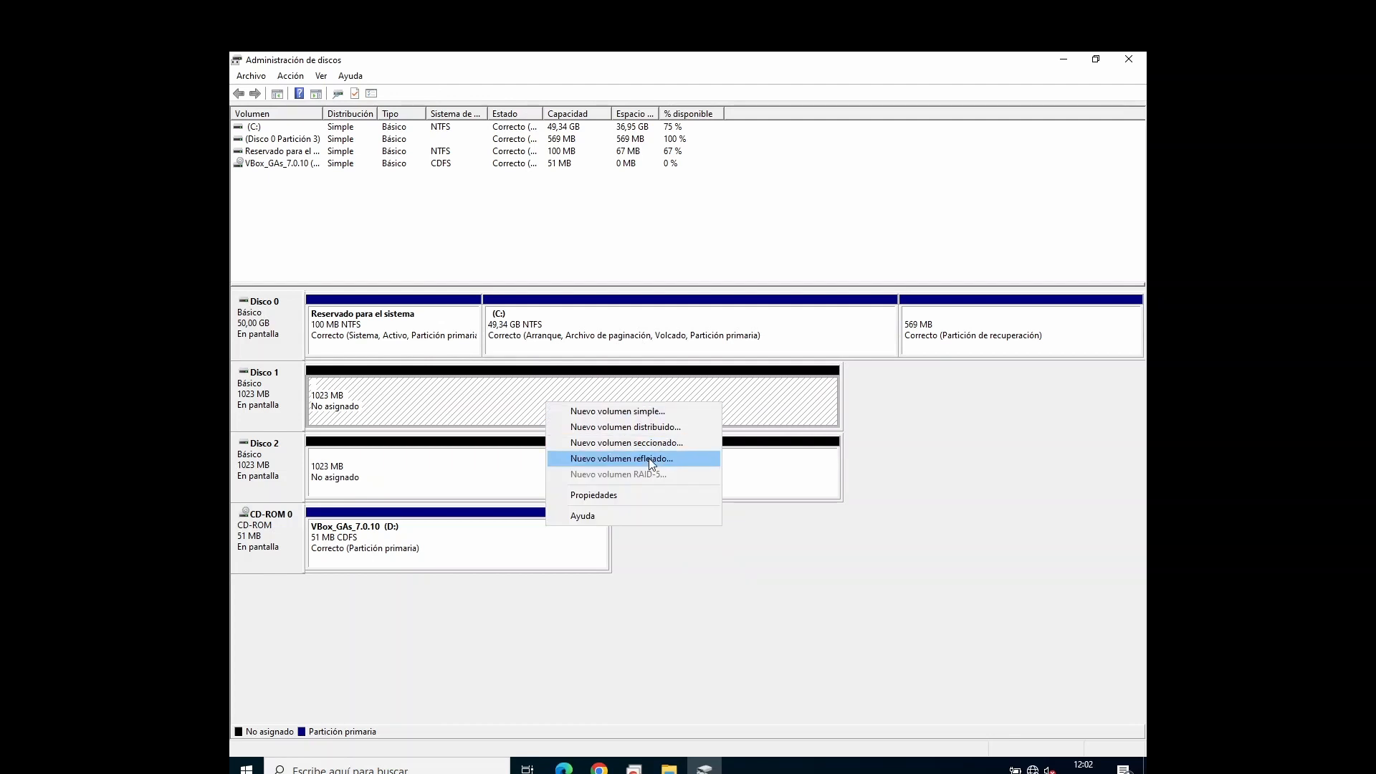
pyautogui.click(622, 459)
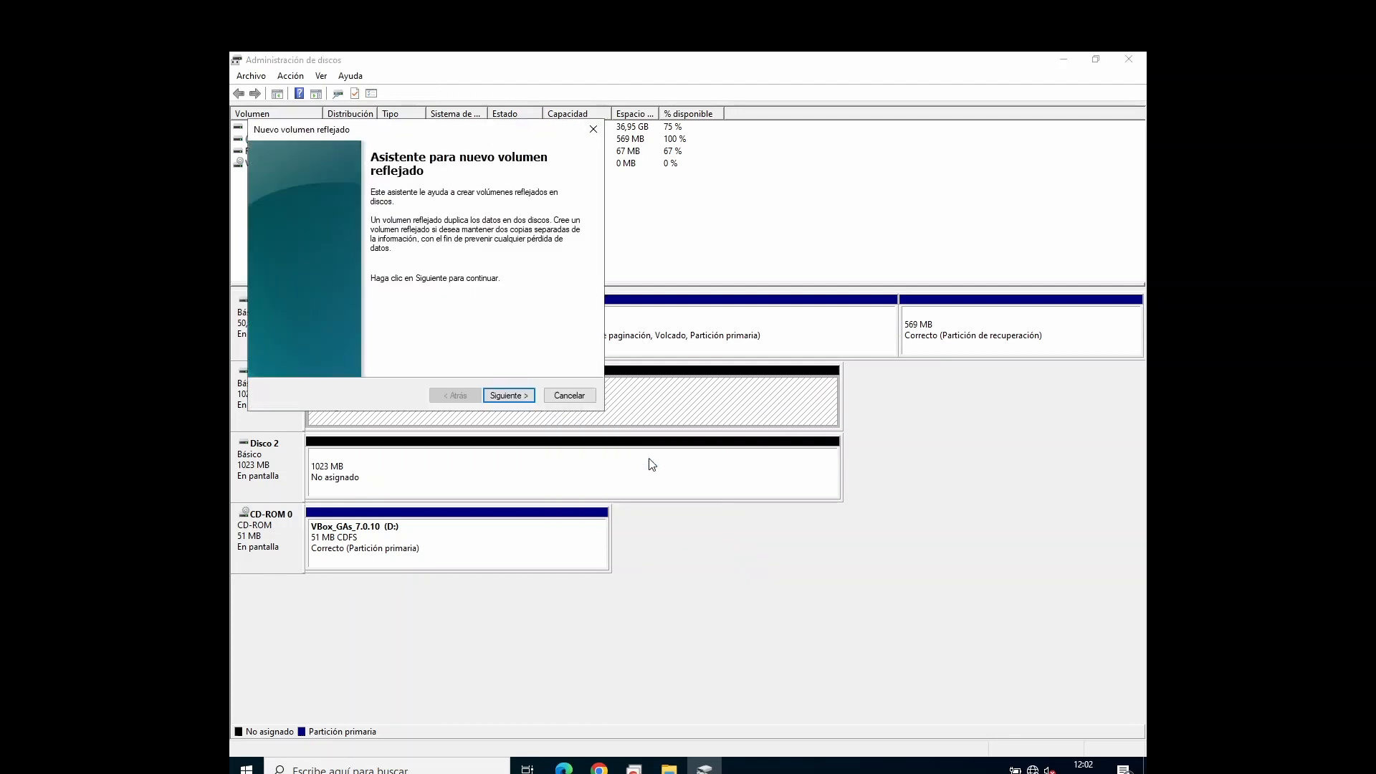
pyautogui.click(509, 396)
pyautogui.moveTo(445, 138); pyautogui.dragTo(719, 231)
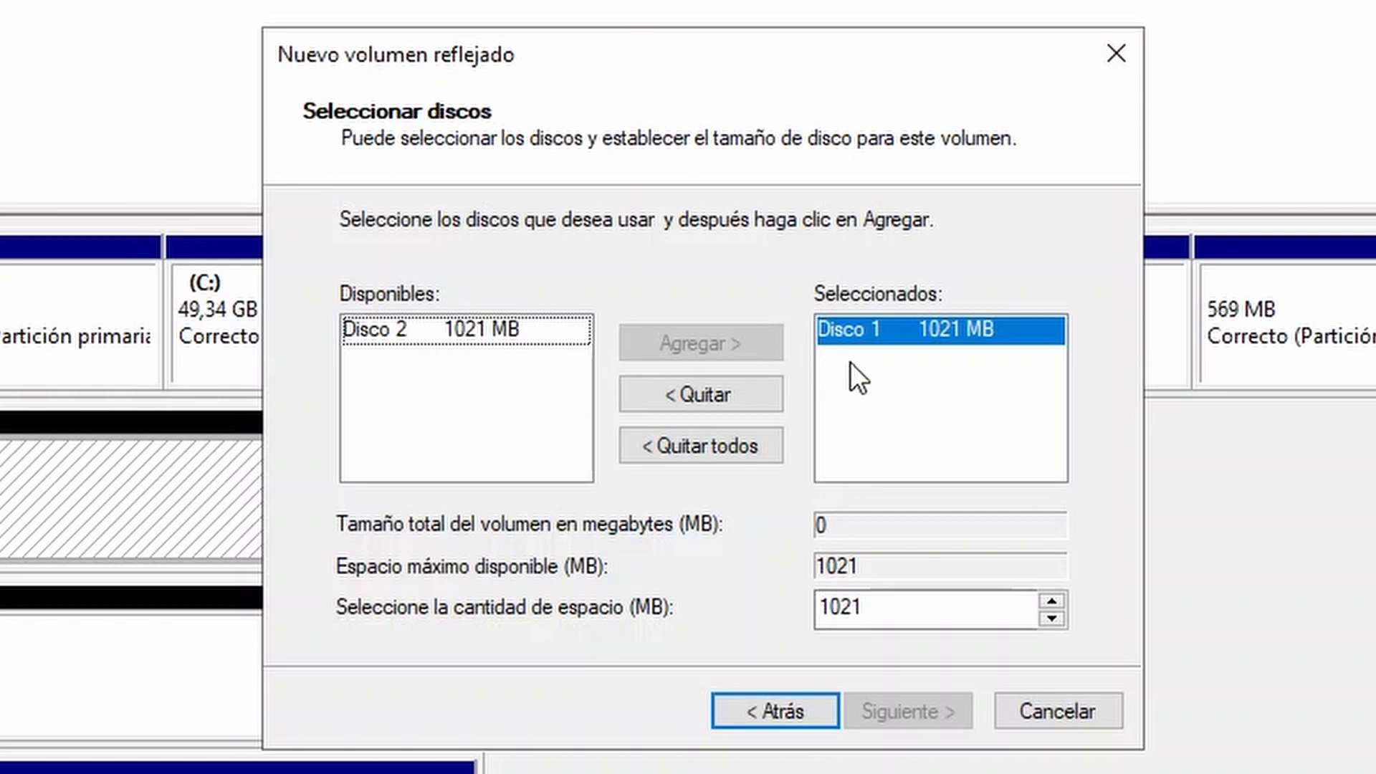
pyautogui.click(402, 331)
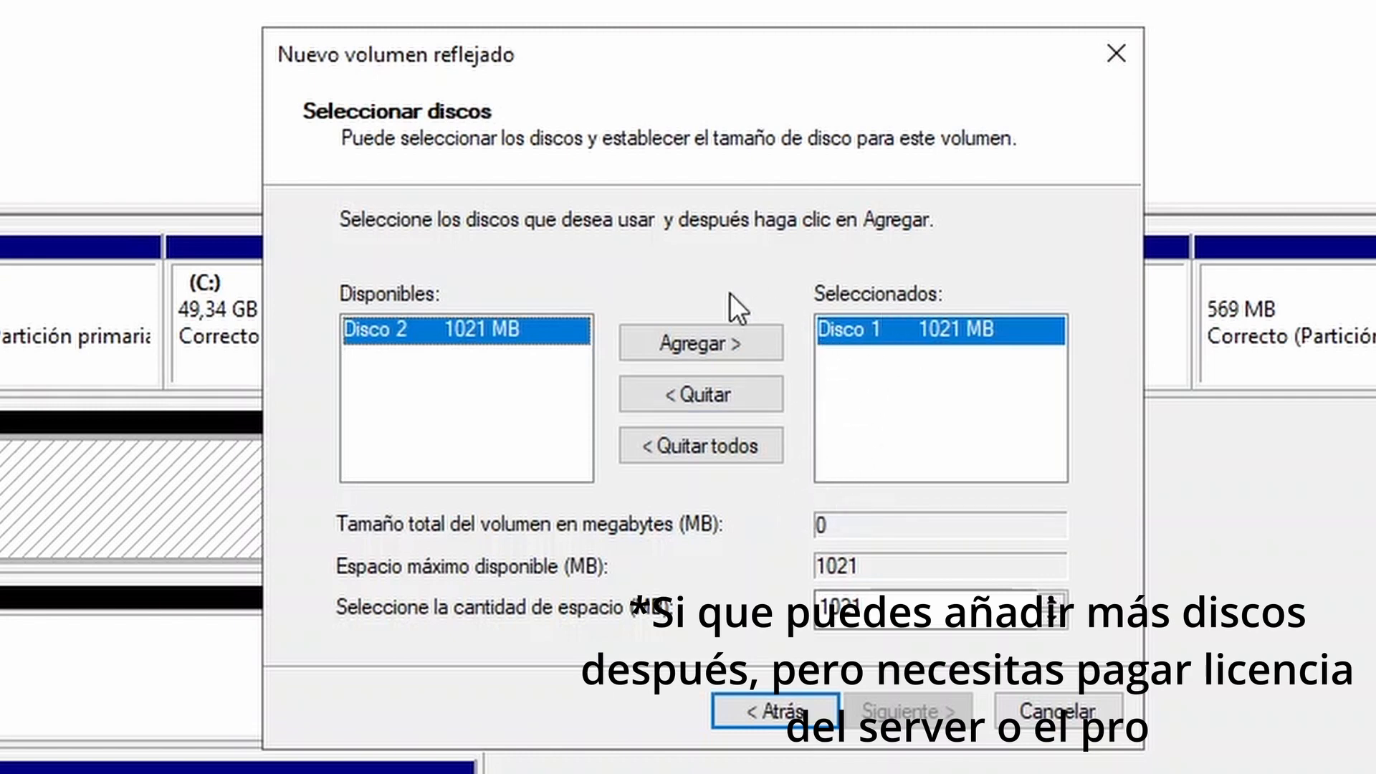
pyautogui.click(703, 353)
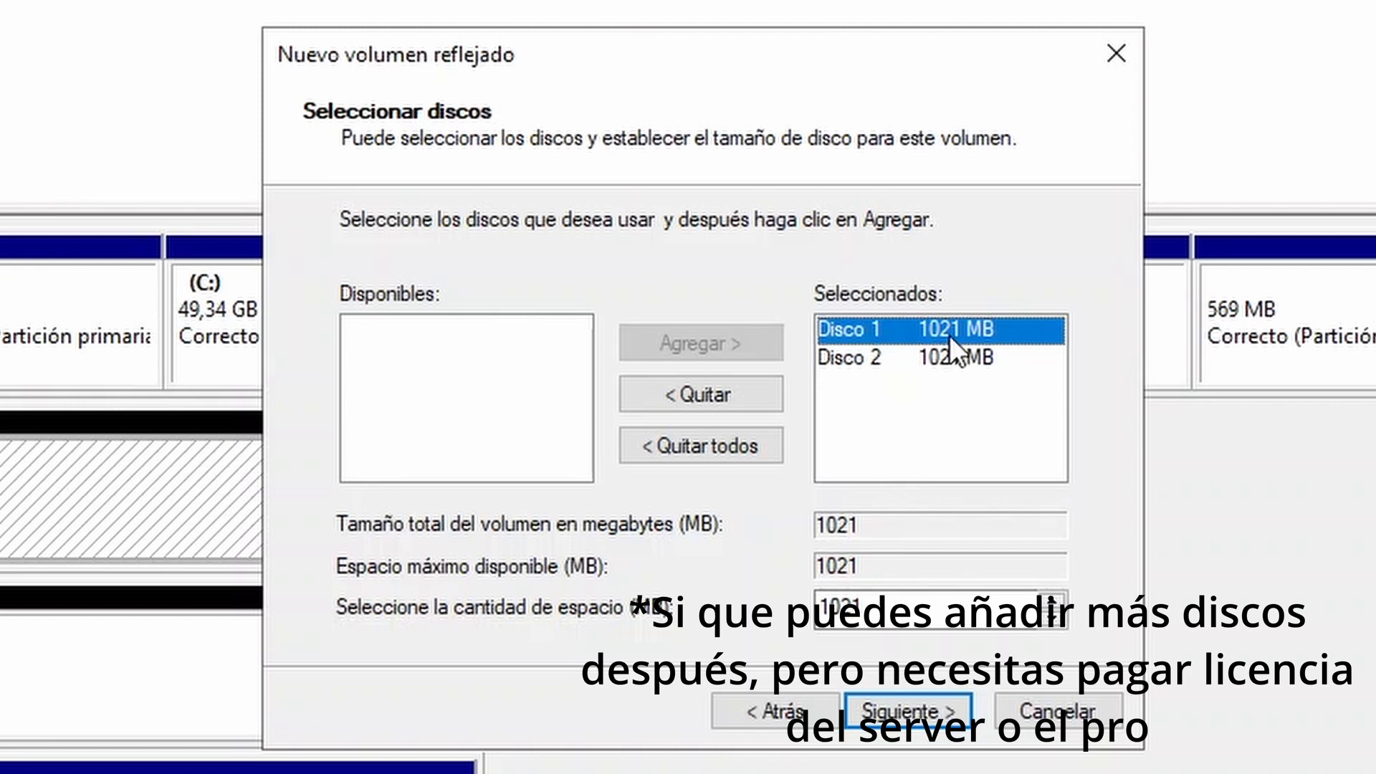
pyautogui.click(916, 616)
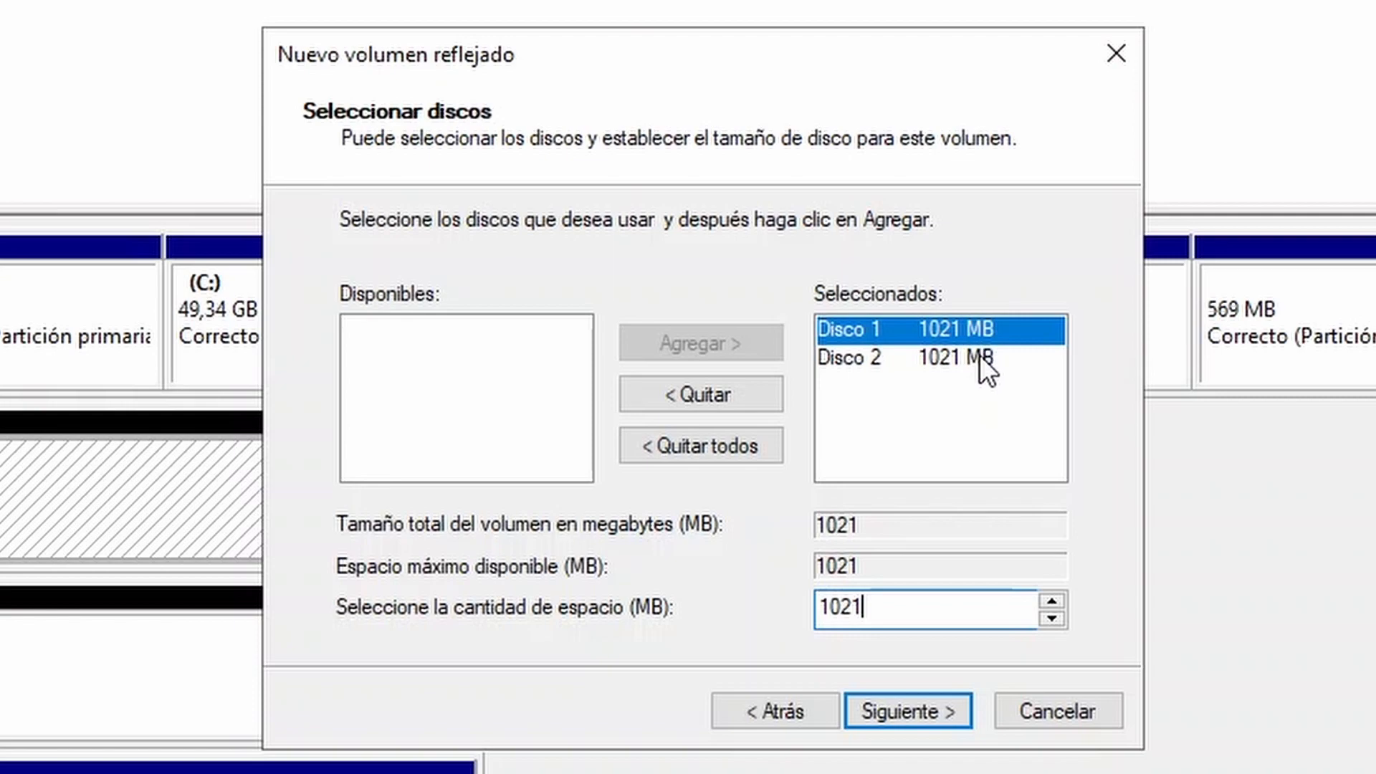
pyautogui.click(961, 359)
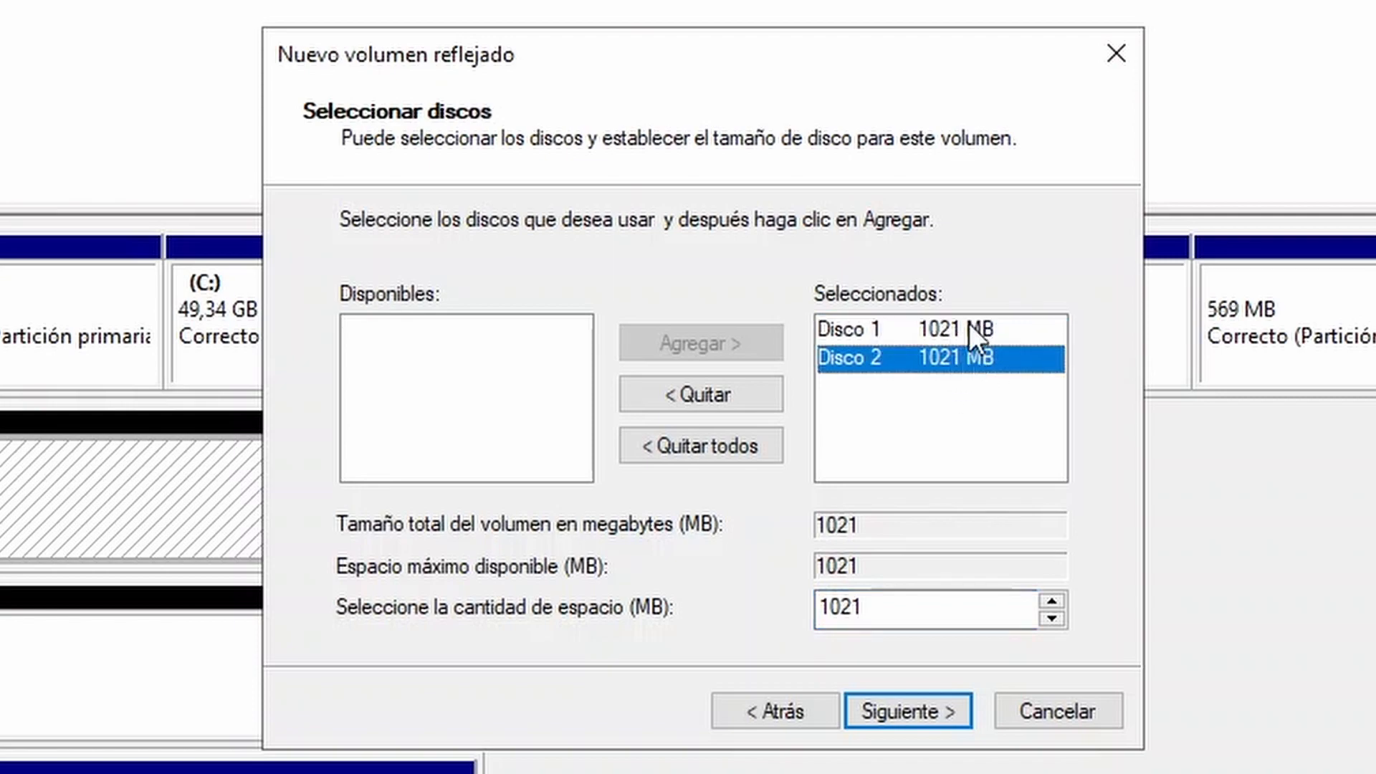
pyautogui.click(969, 329)
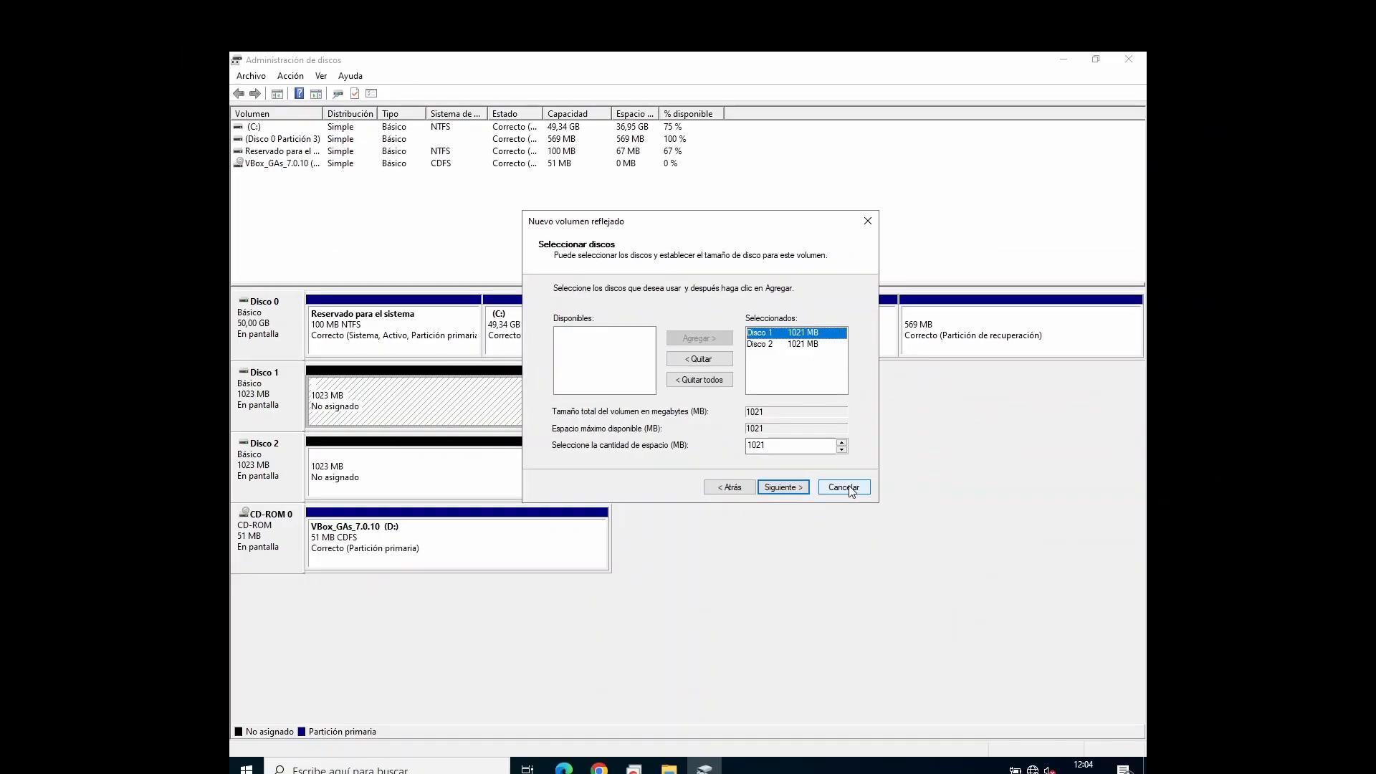
pyautogui.click(1003, 643)
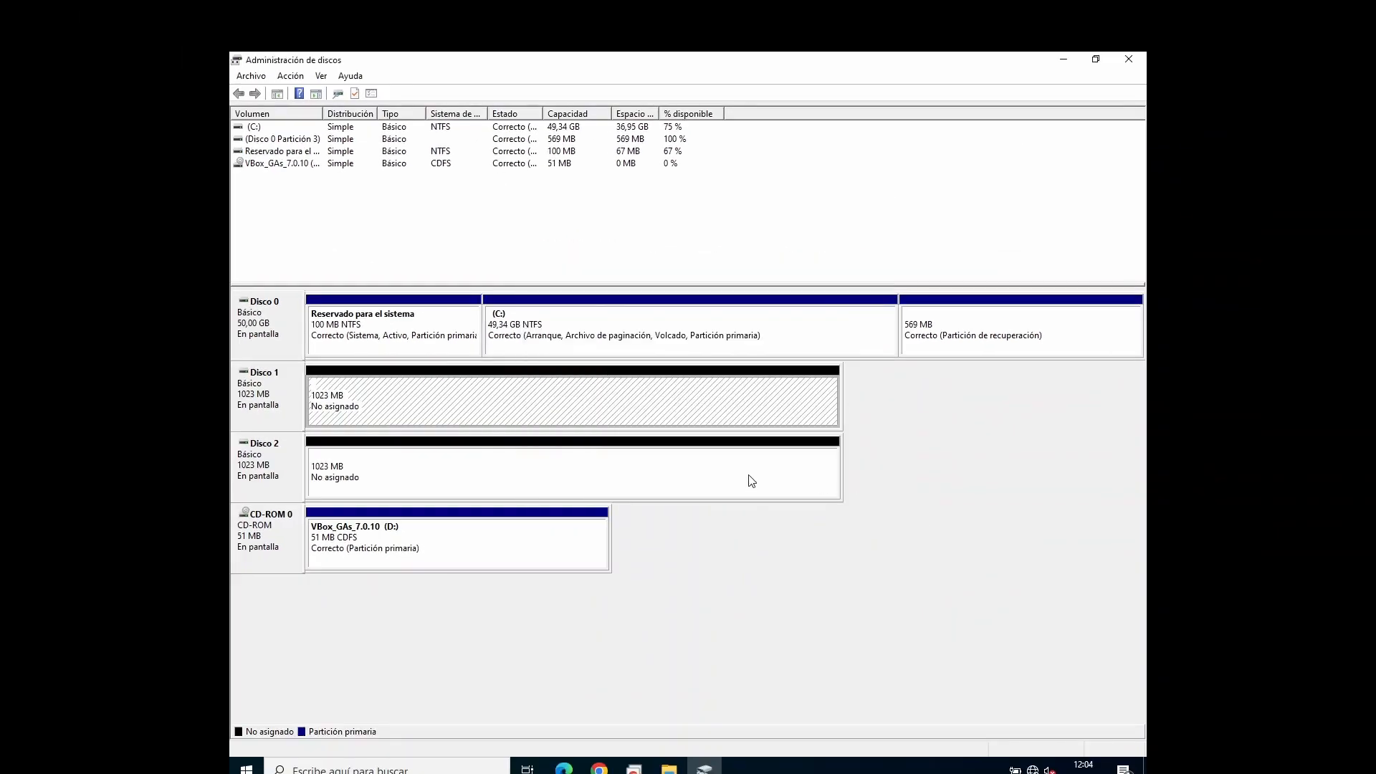
# Step: Start a new simple volume in the unallocated space of Disco 2 and set its size to 25 MB
pyautogui.click(450, 582)
pyautogui.rightClick(575, 461)
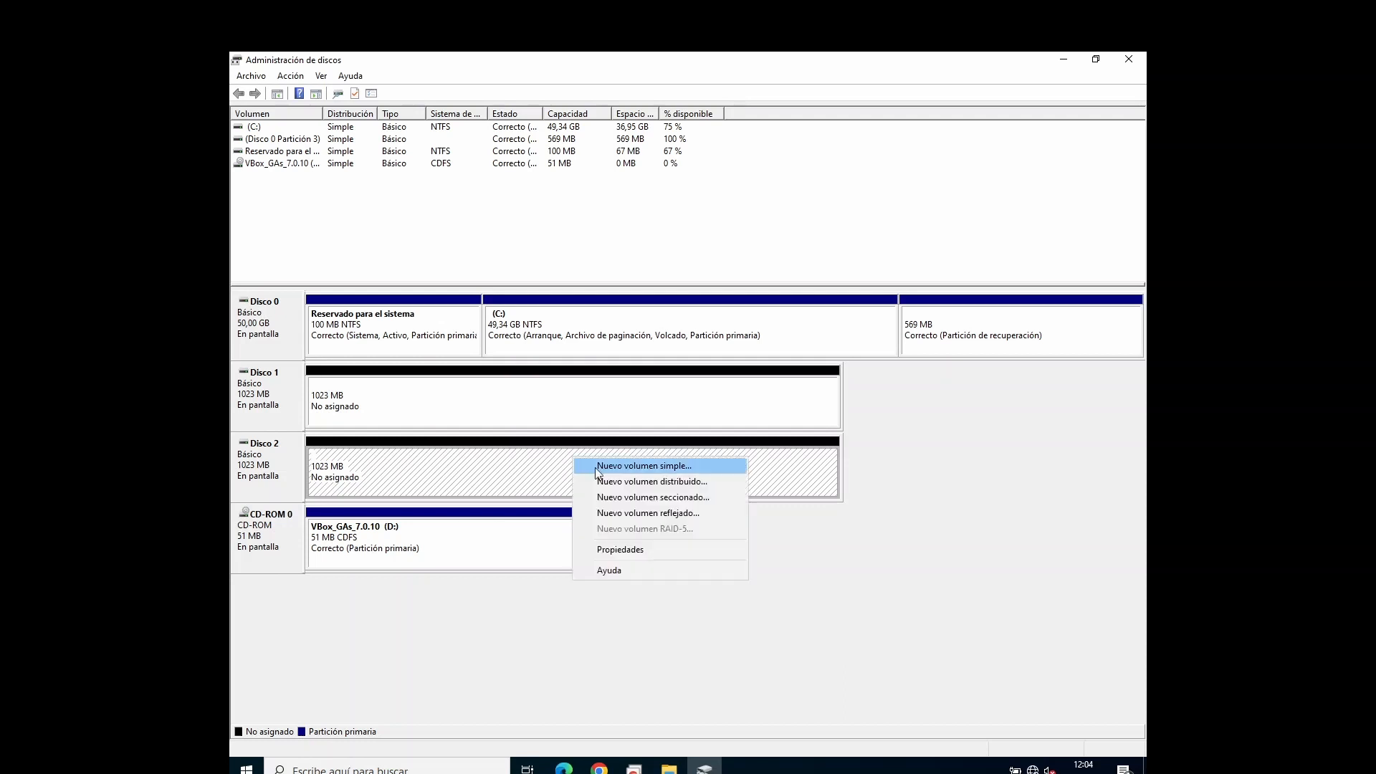
pyautogui.click(634, 469)
pyautogui.click(506, 385)
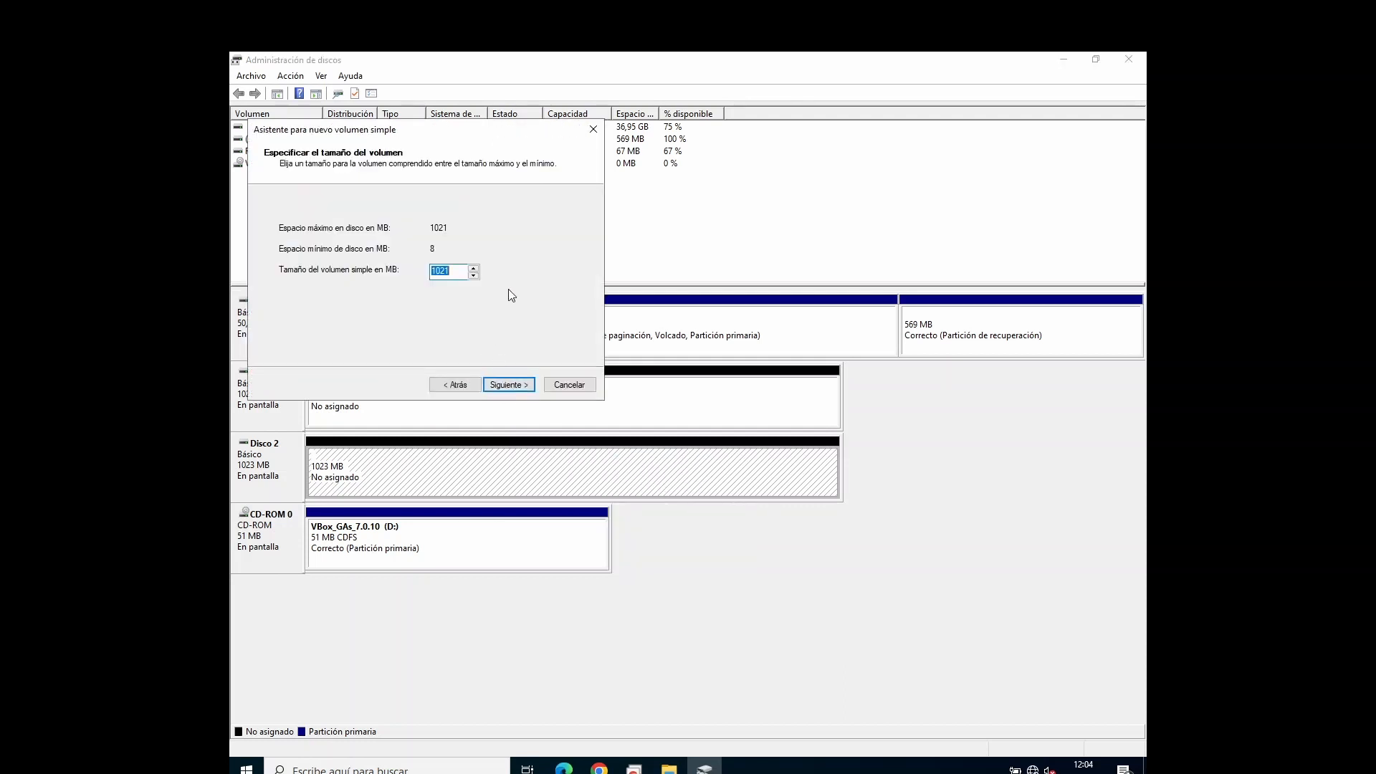
pyautogui.write('1')
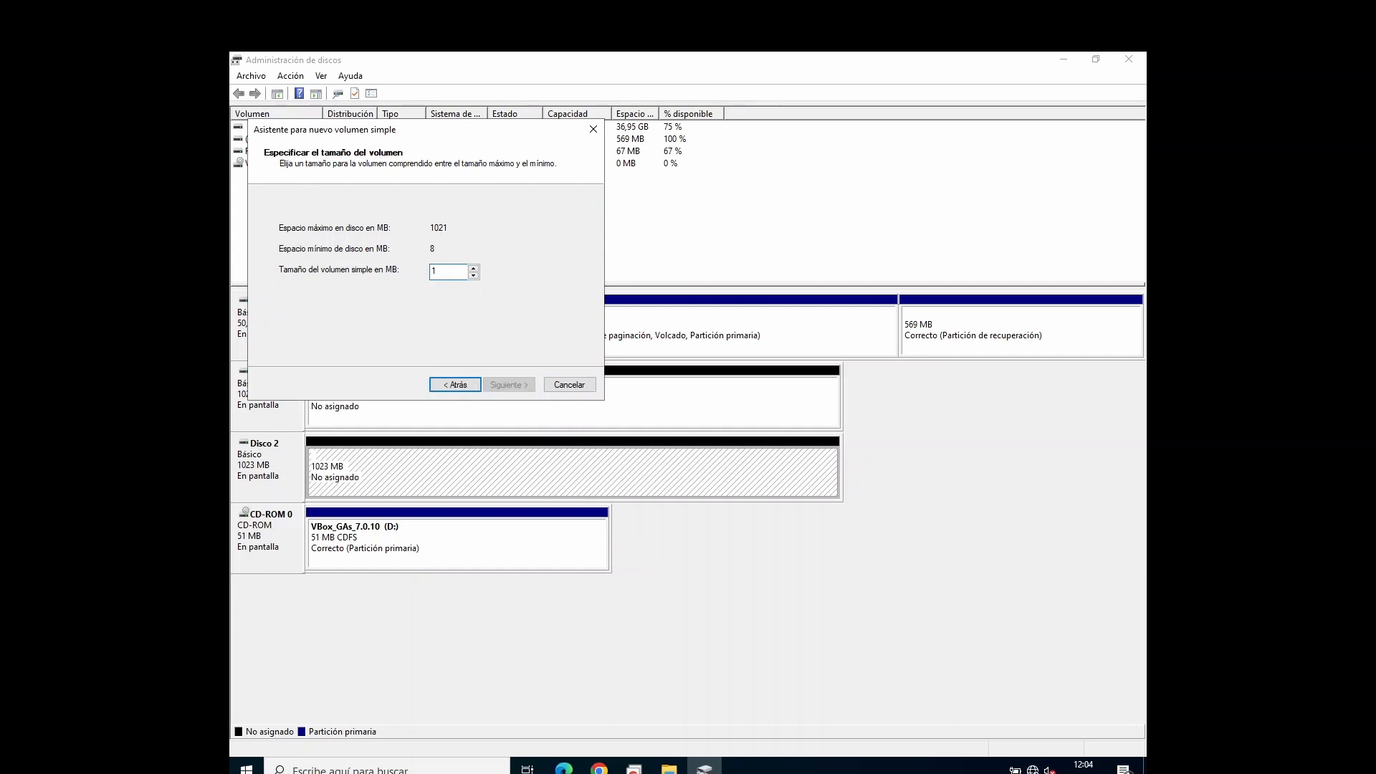
pyautogui.write('5')
pyautogui.press('BackSpace')
pyautogui.press('BackSpace')
pyautogui.write('25')
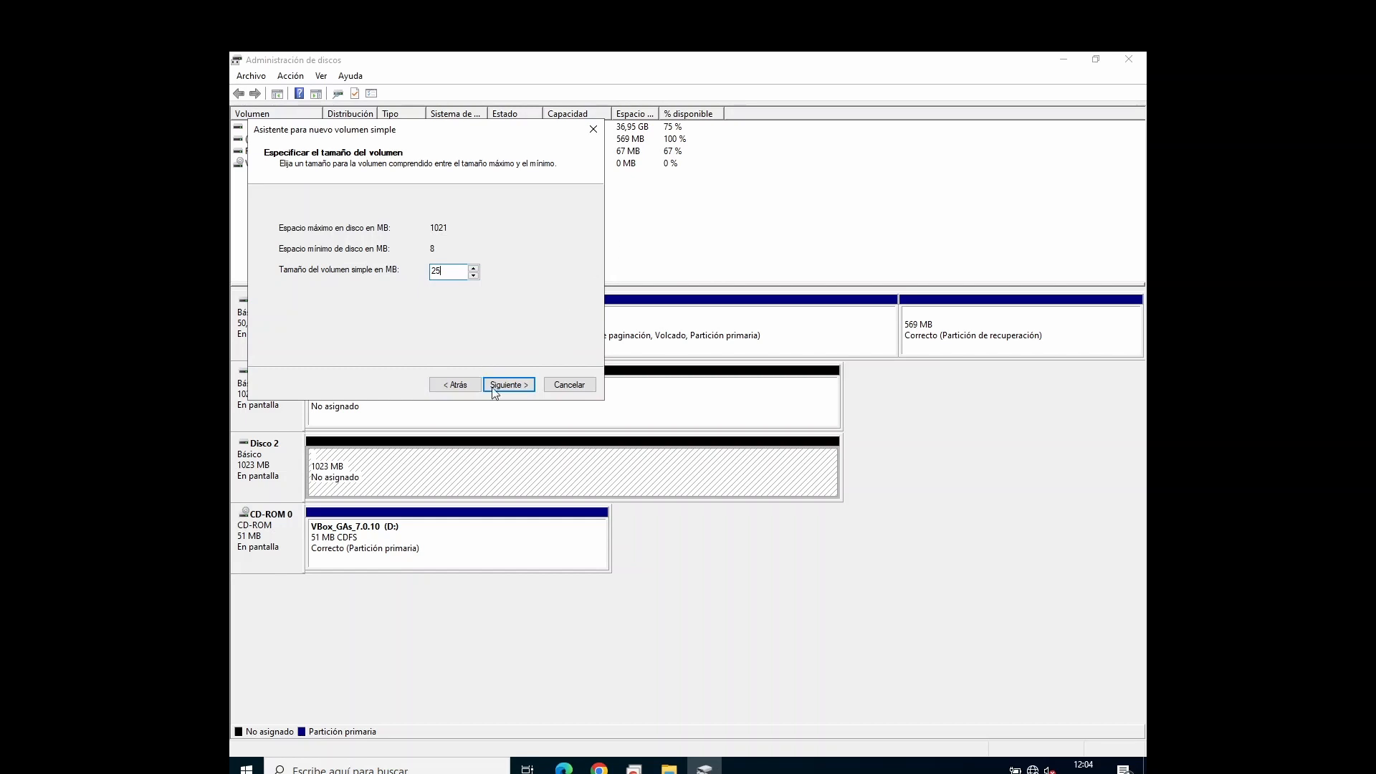
pyautogui.click(522, 386)
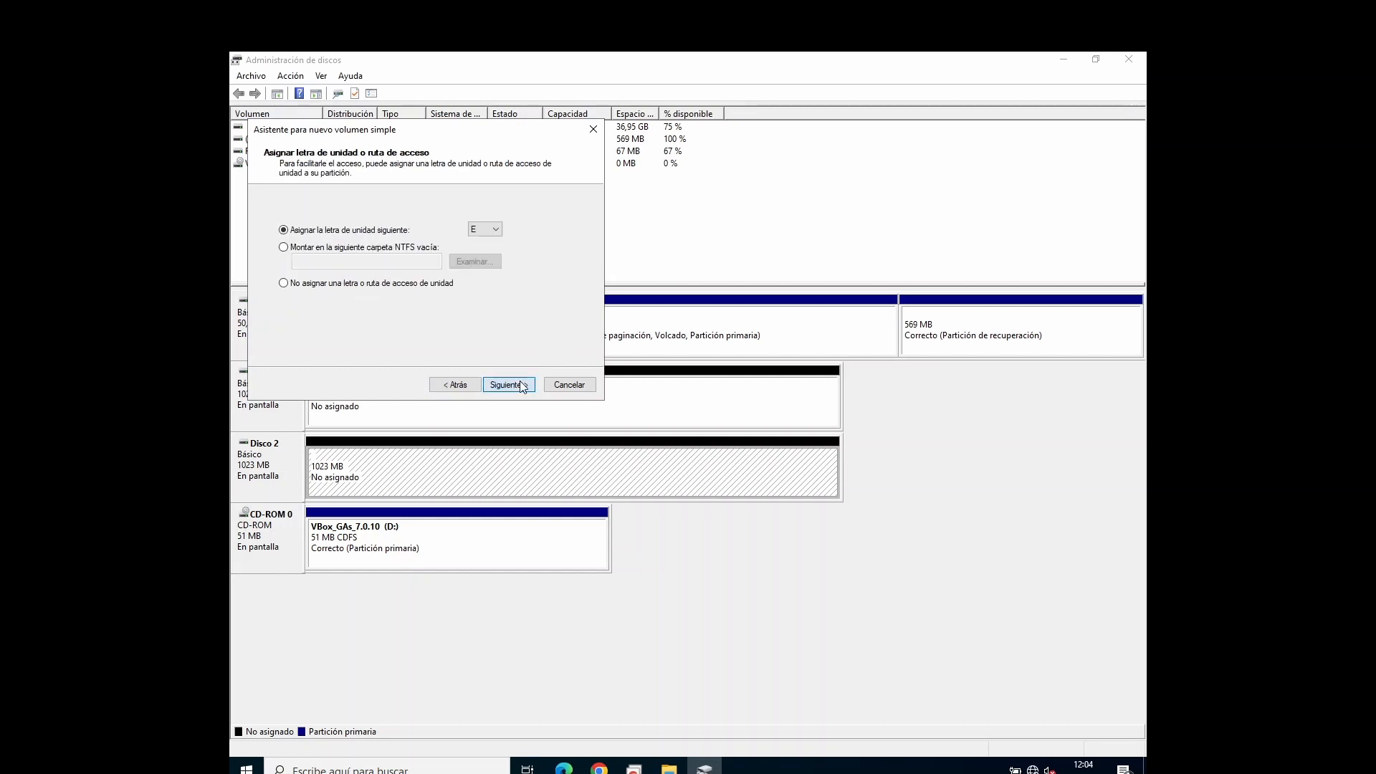
# Step: Leave the new volume without a drive letter or path and create it with quick NTFS format and label Nuevo vol
pyautogui.click(521, 386)
pyautogui.click(456, 385)
pyautogui.click(312, 285)
pyautogui.click(522, 385)
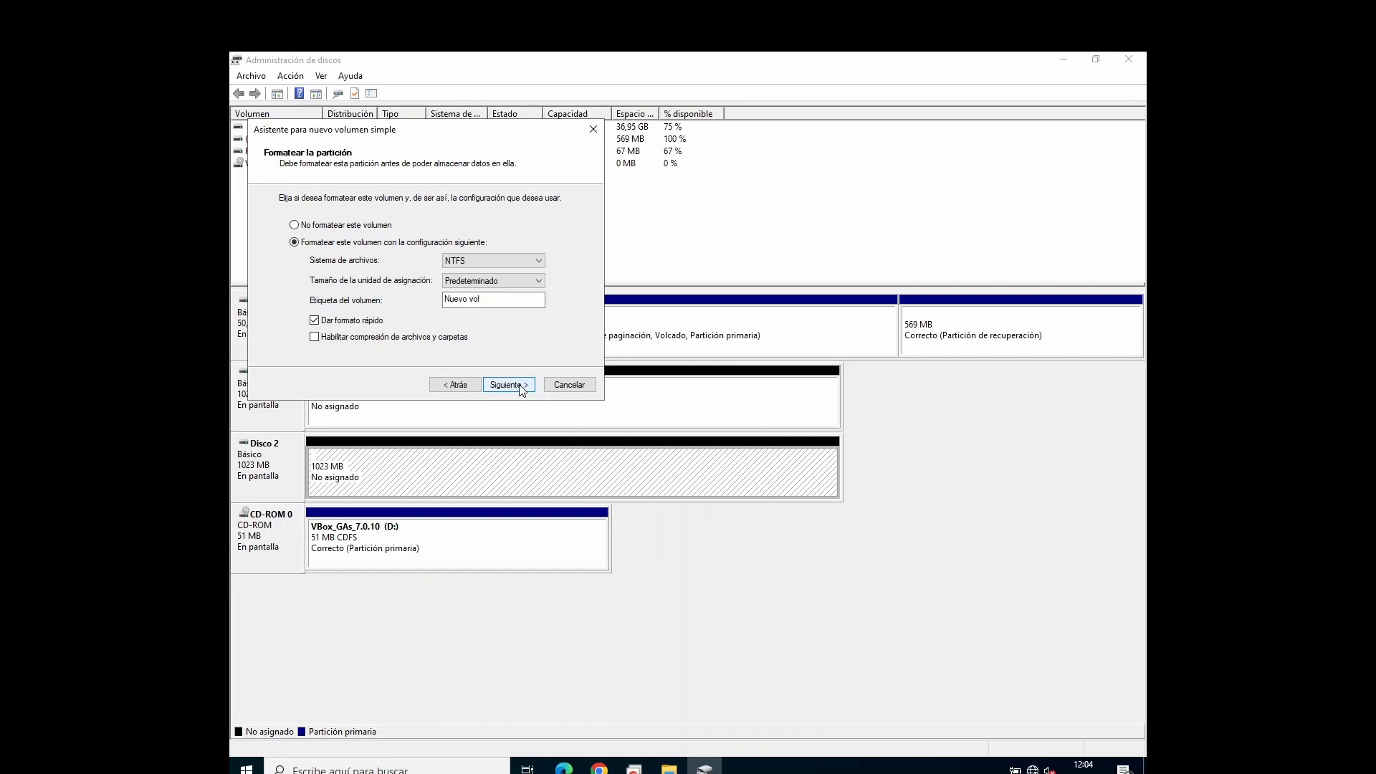
pyautogui.click(522, 385)
pyautogui.click(522, 386)
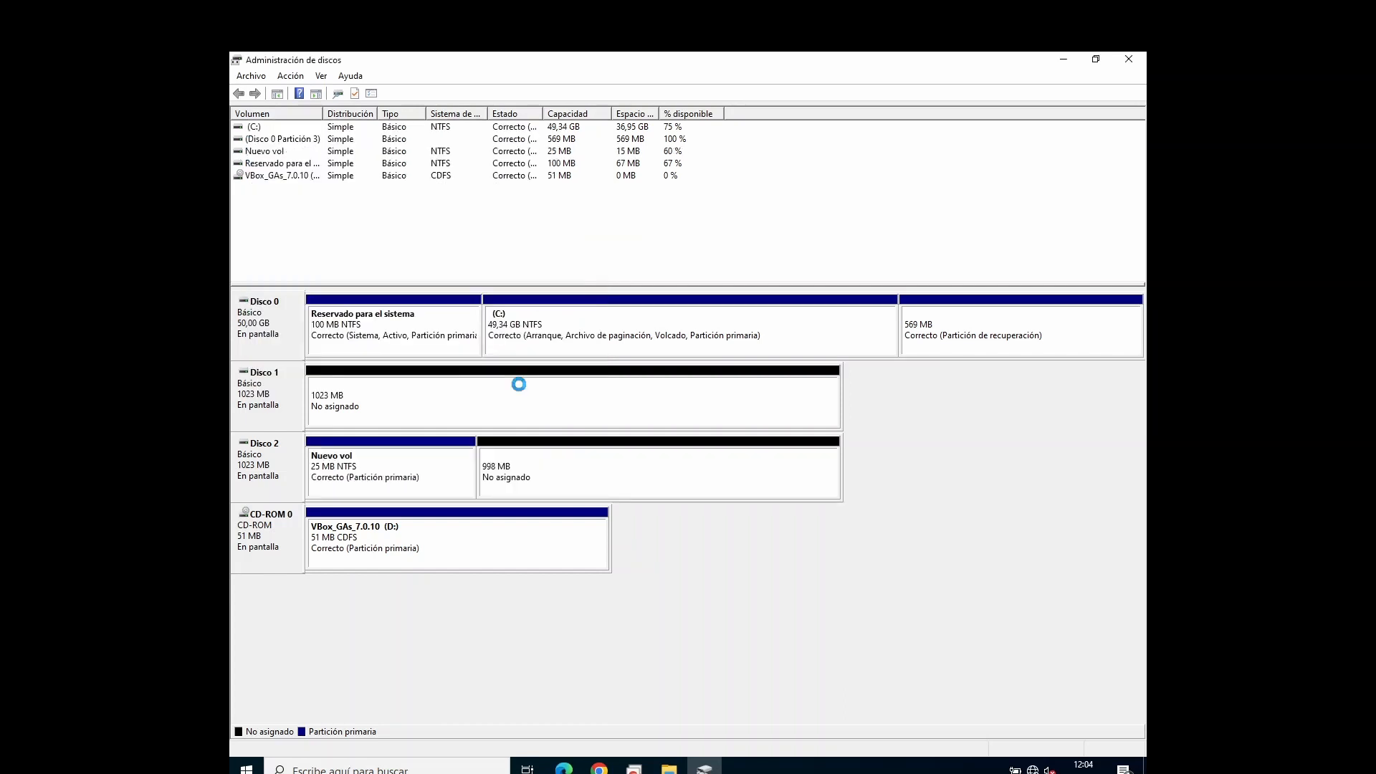
# Step: Start a new mirrored volume on the unallocated space of Disco 1 and add Disco 2 to its selected disks
pyautogui.click(557, 485)
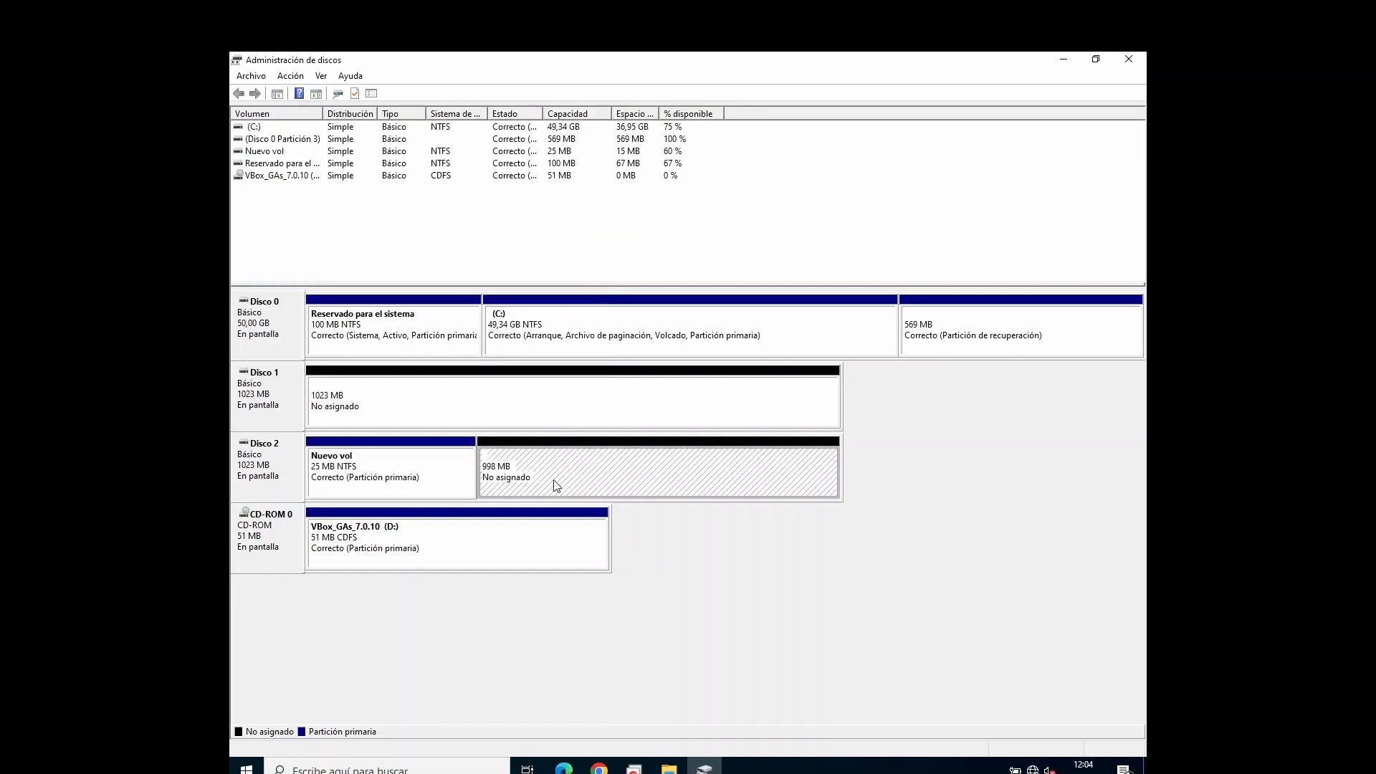
pyautogui.click(445, 422)
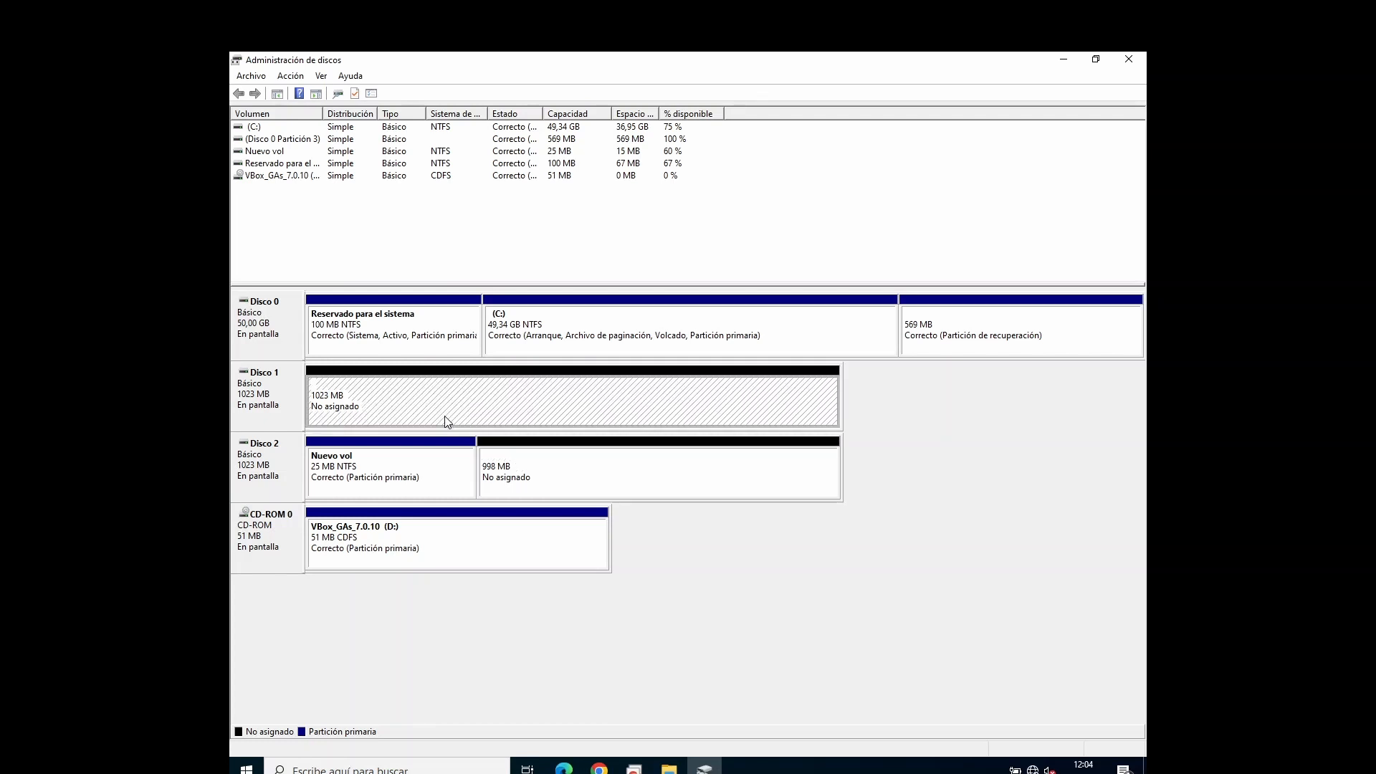
pyautogui.rightClick(446, 422)
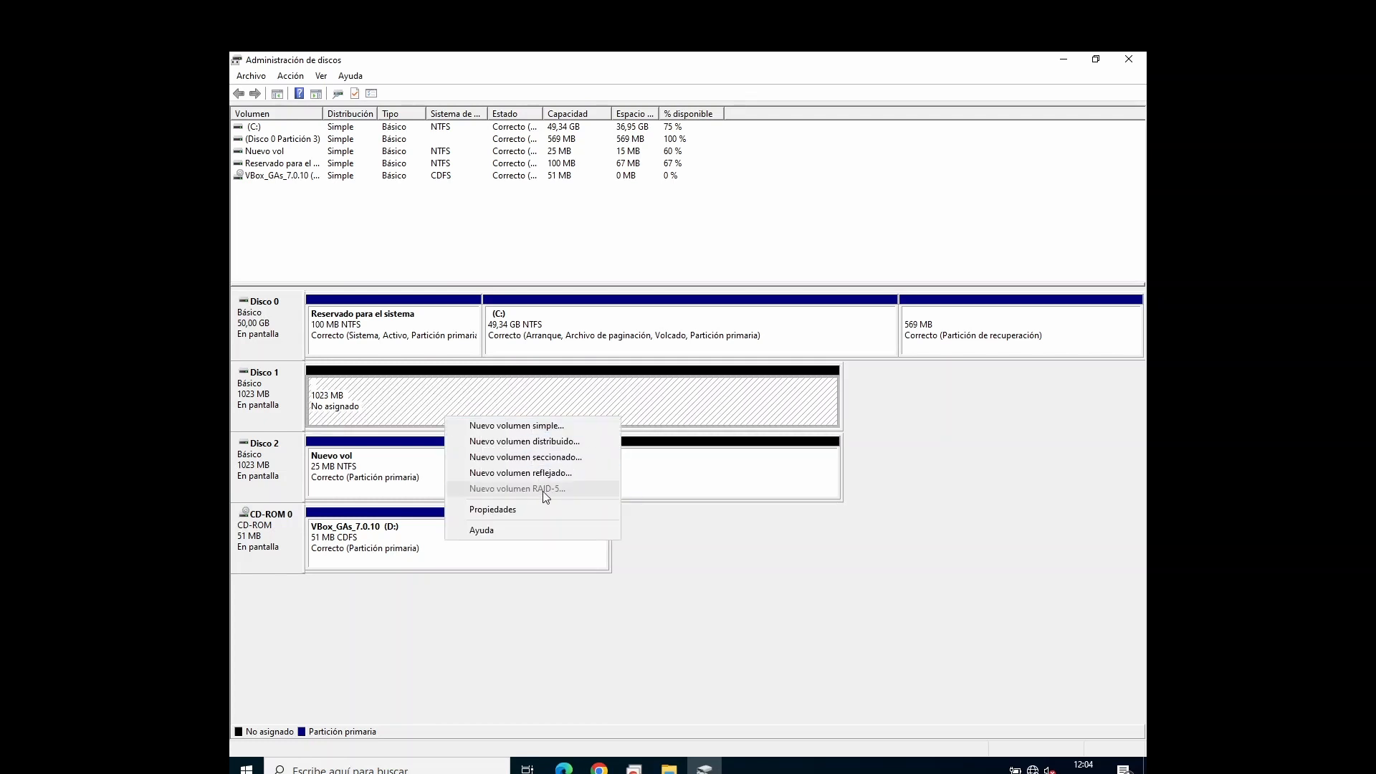
pyautogui.click(510, 470)
pyautogui.click(501, 390)
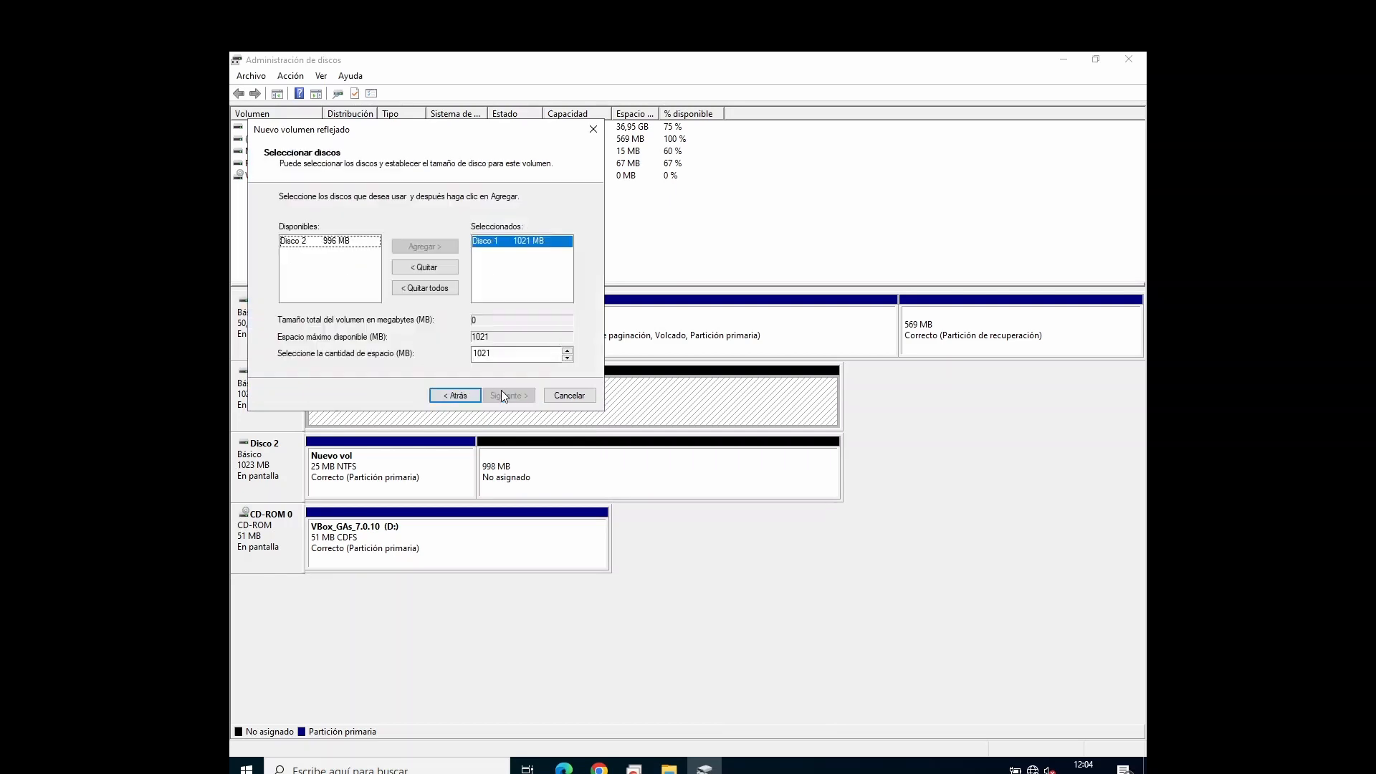
pyautogui.moveTo(465, 131); pyautogui.dragTo(703, 234)
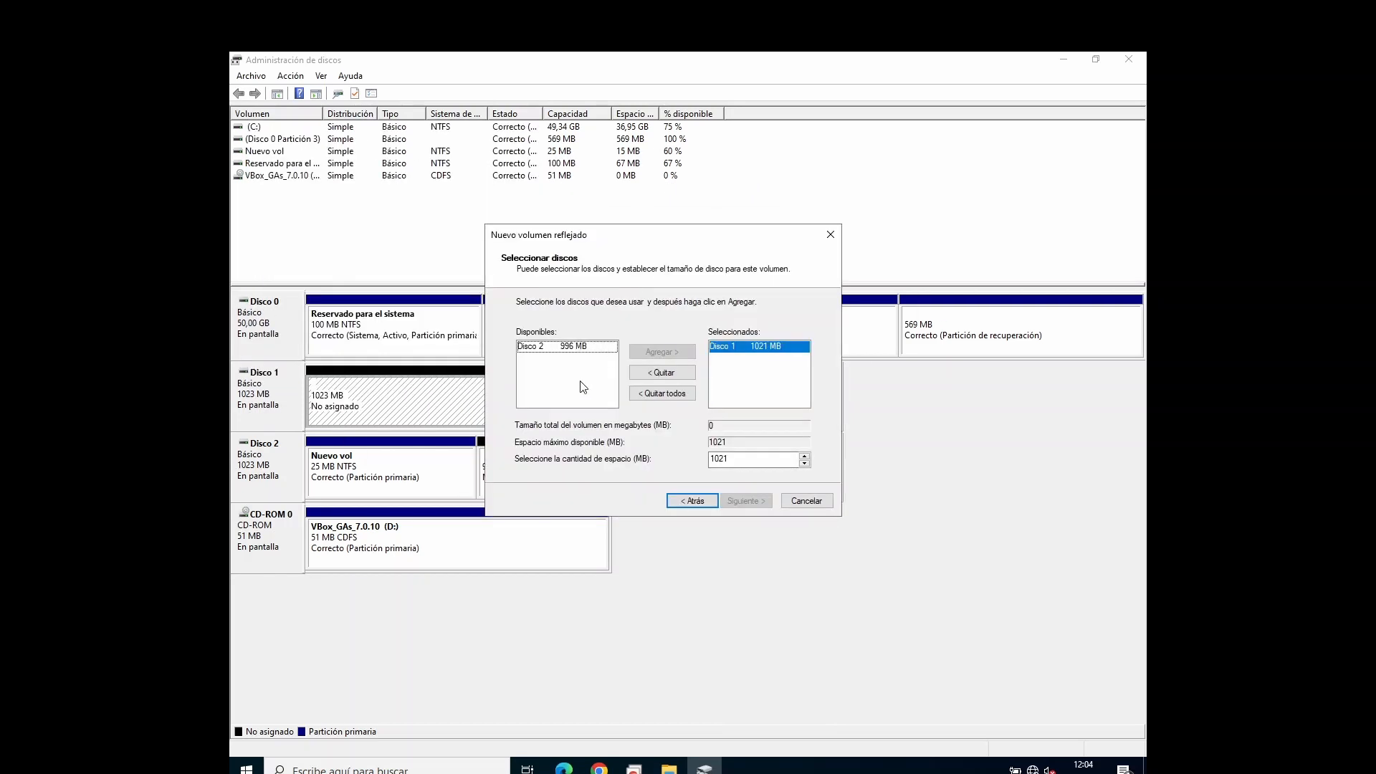
pyautogui.click(569, 334)
pyautogui.click(678, 340)
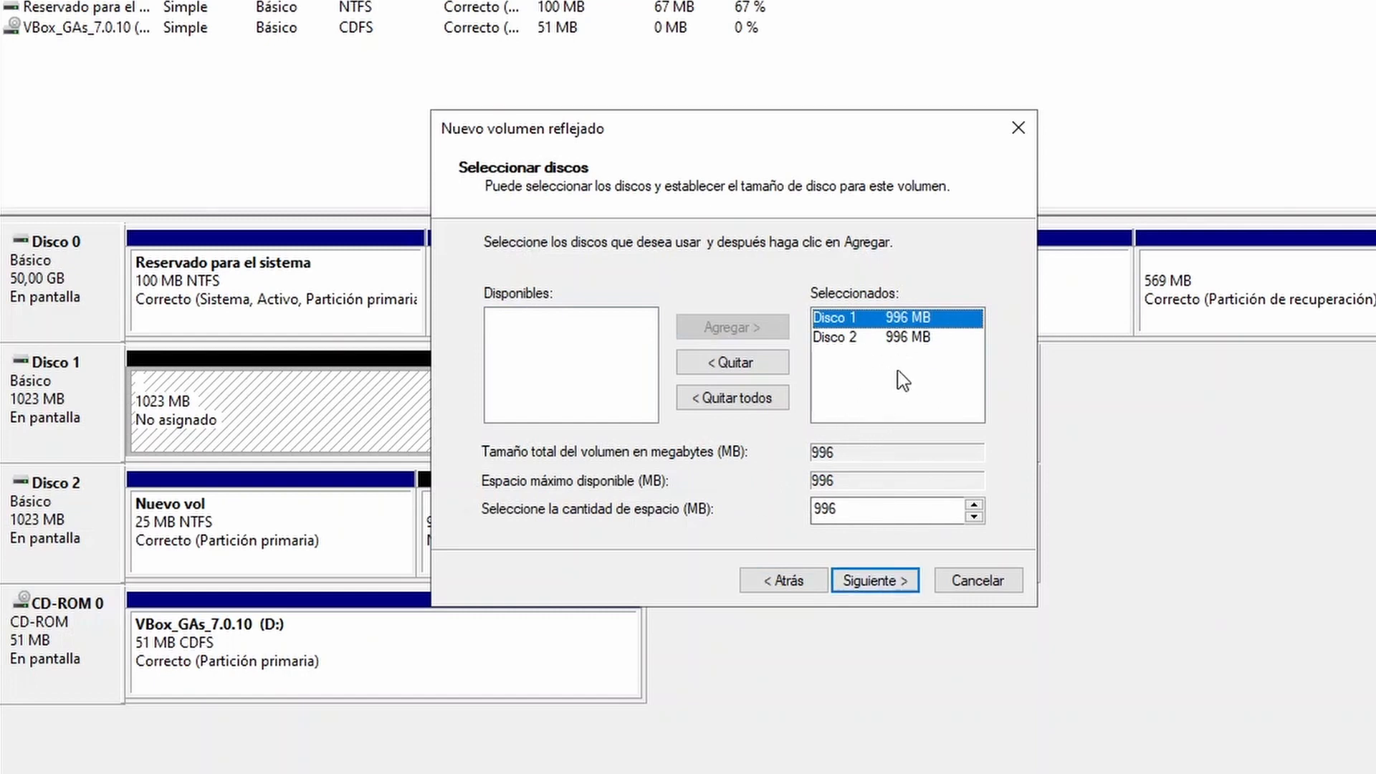
# Step: Set the mirrored volume's size to 512 MB across Disco 1 and Disco 2 and proceed to the drive letter settings
pyautogui.moveTo(754, 121); pyautogui.dragTo(941, 120)
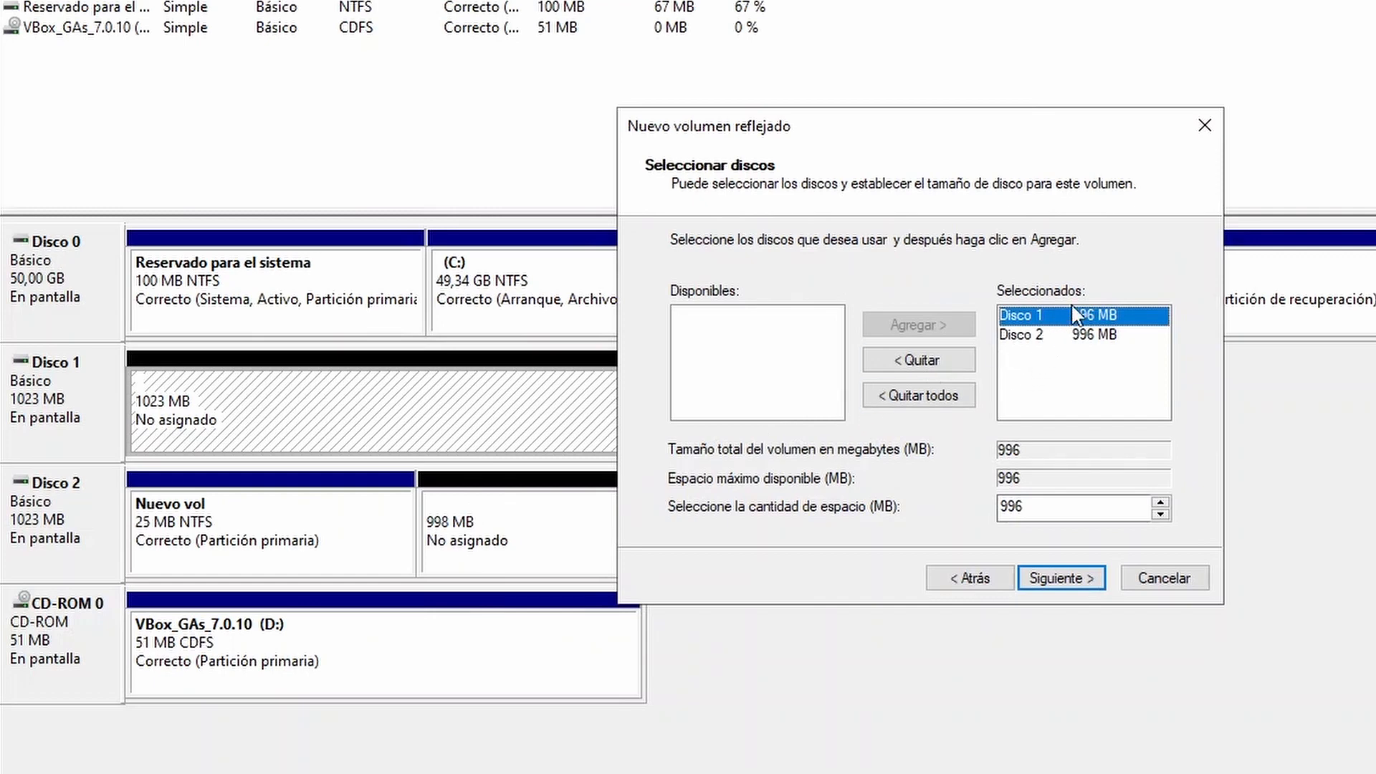
pyautogui.click(1045, 337)
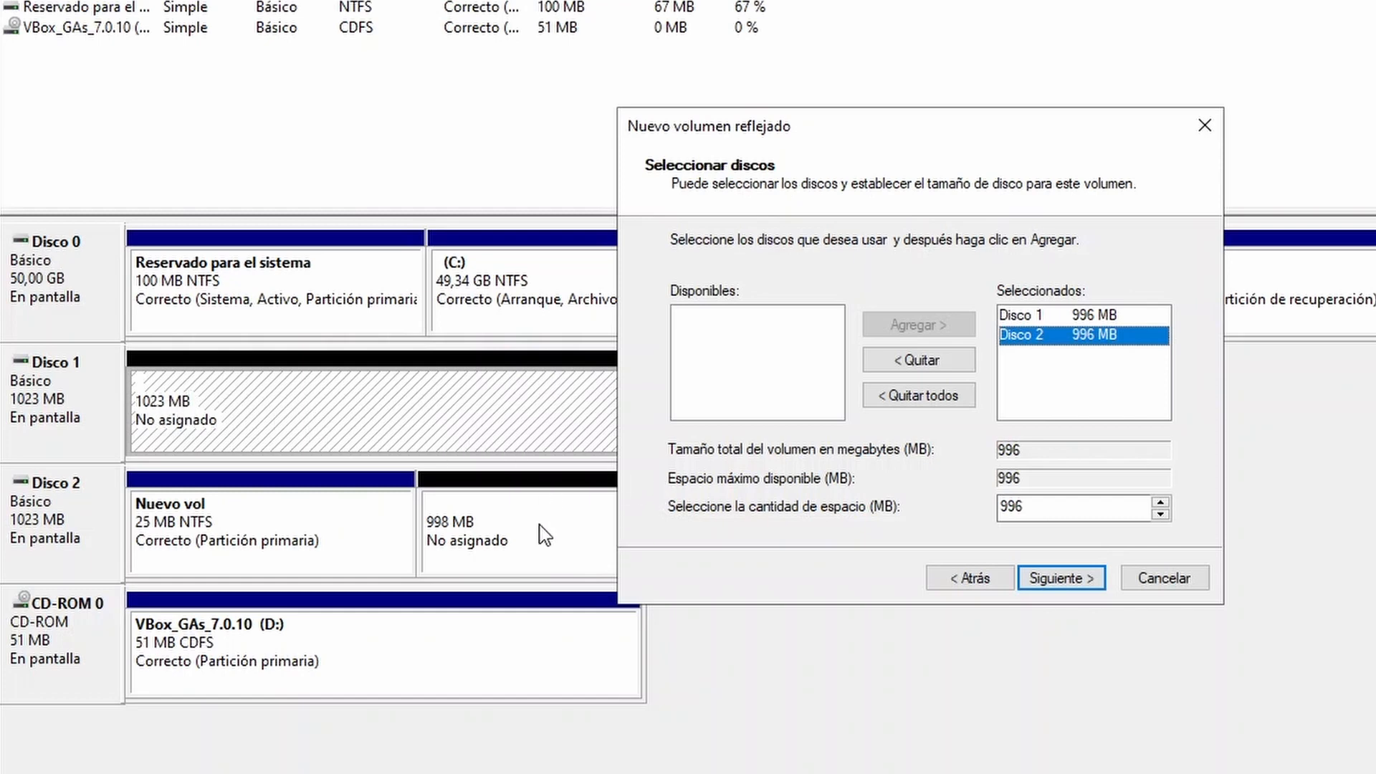
pyautogui.click(463, 539)
pyautogui.click(1043, 507)
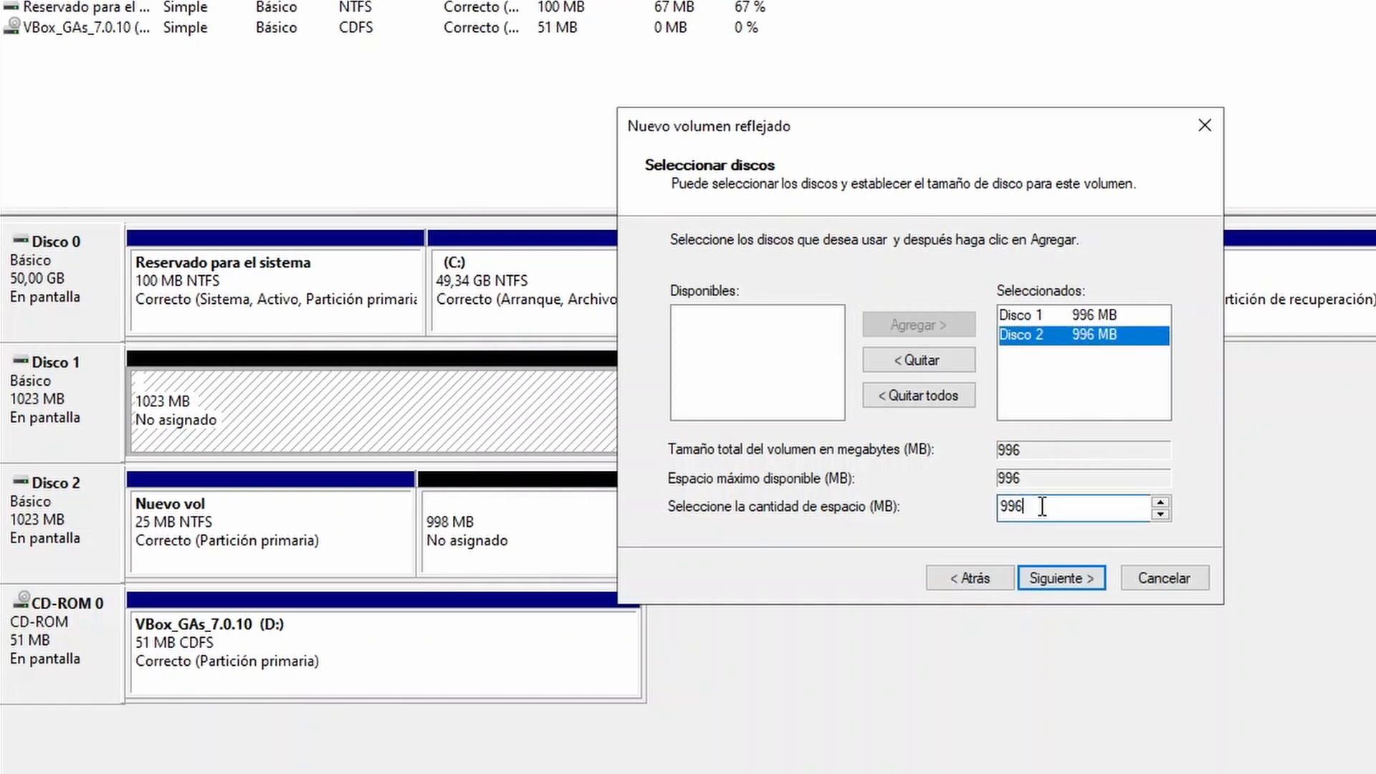
pyautogui.click(1161, 514)
pyautogui.click(1160, 514)
pyautogui.click(1161, 514)
pyautogui.click(1161, 514)
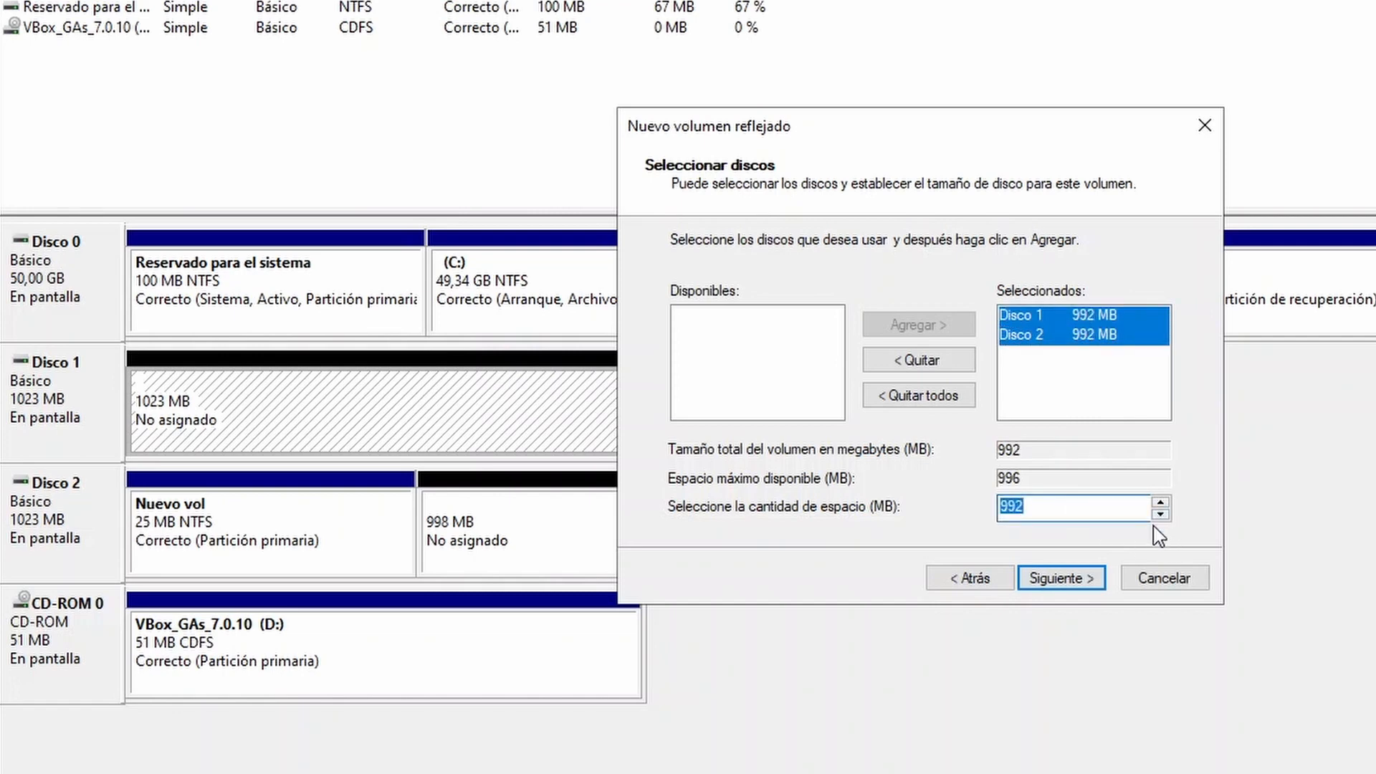
pyautogui.click(1160, 514)
pyautogui.click(1160, 514)
pyautogui.click(1160, 514)
pyautogui.click(1161, 514)
pyautogui.click(1161, 514)
pyautogui.click(1161, 514)
pyautogui.write('512')
pyautogui.click(1032, 584)
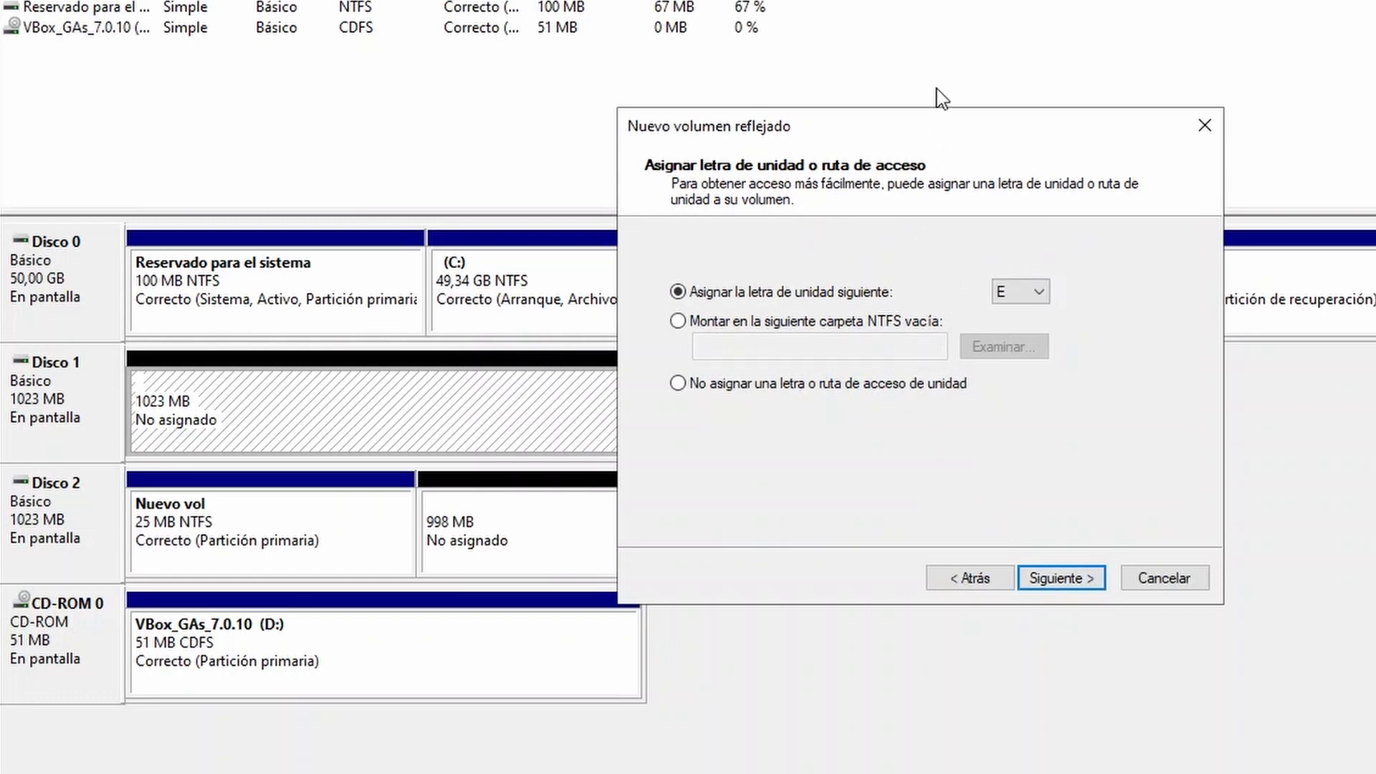
# Step: Assign drive letter E to the new mirrored volume and proceed to its format settings
pyautogui.moveTo(916, 138); pyautogui.dragTo(946, 142)
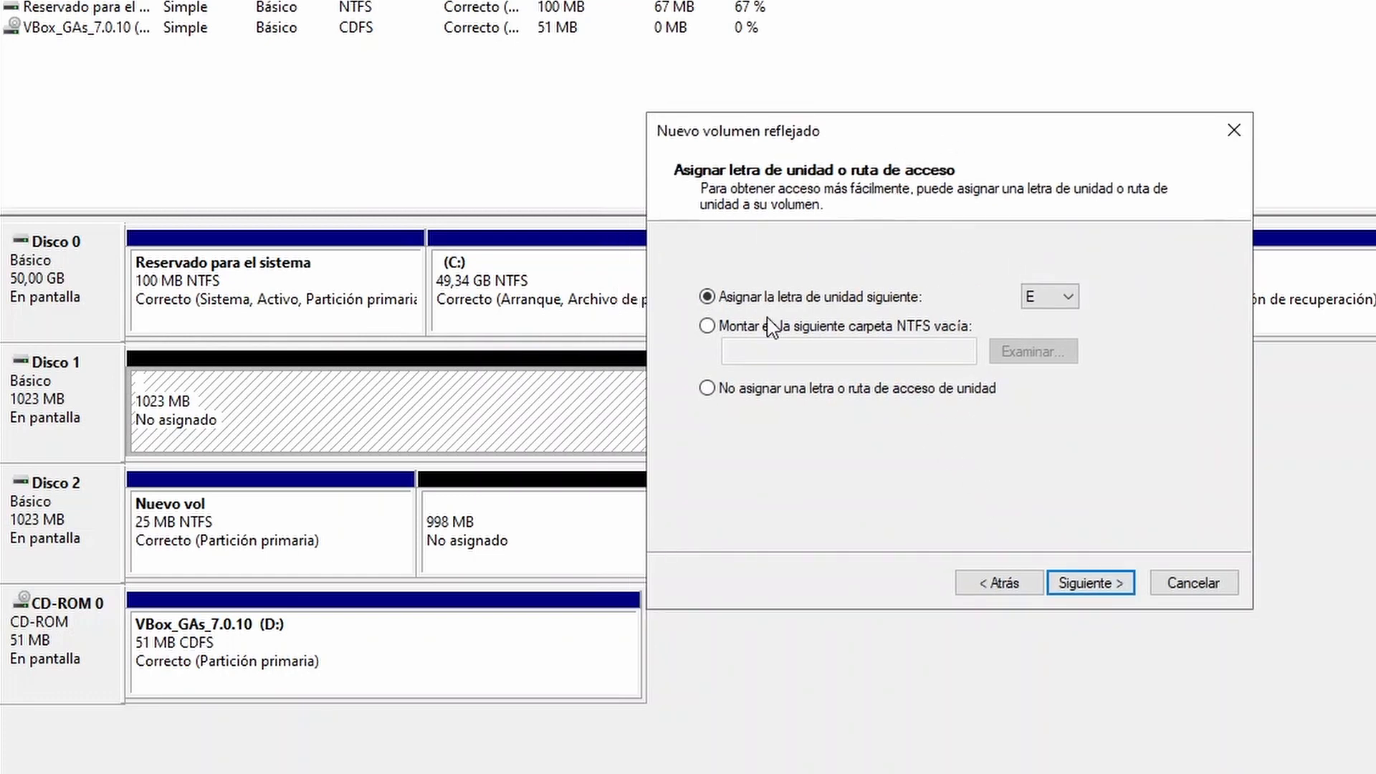
pyautogui.click(1066, 296)
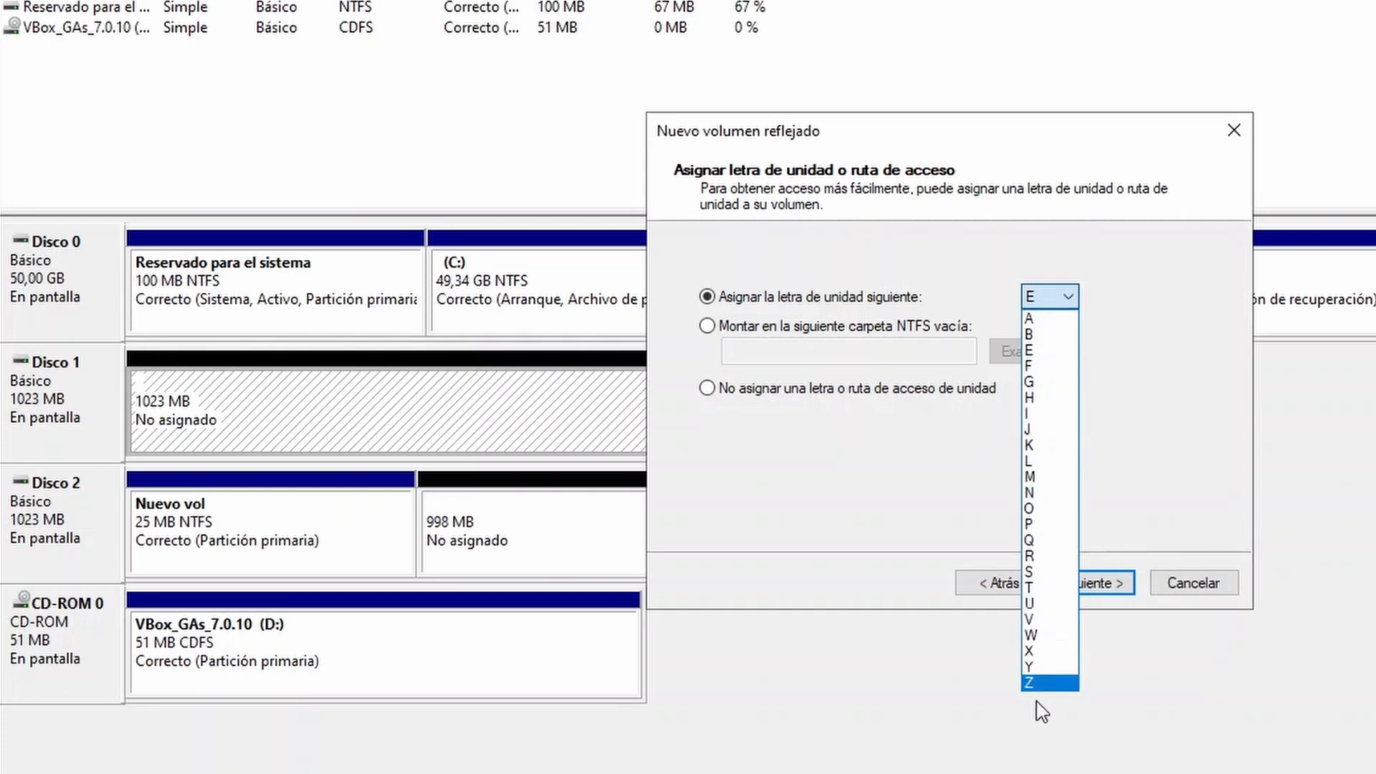
pyautogui.click(1059, 299)
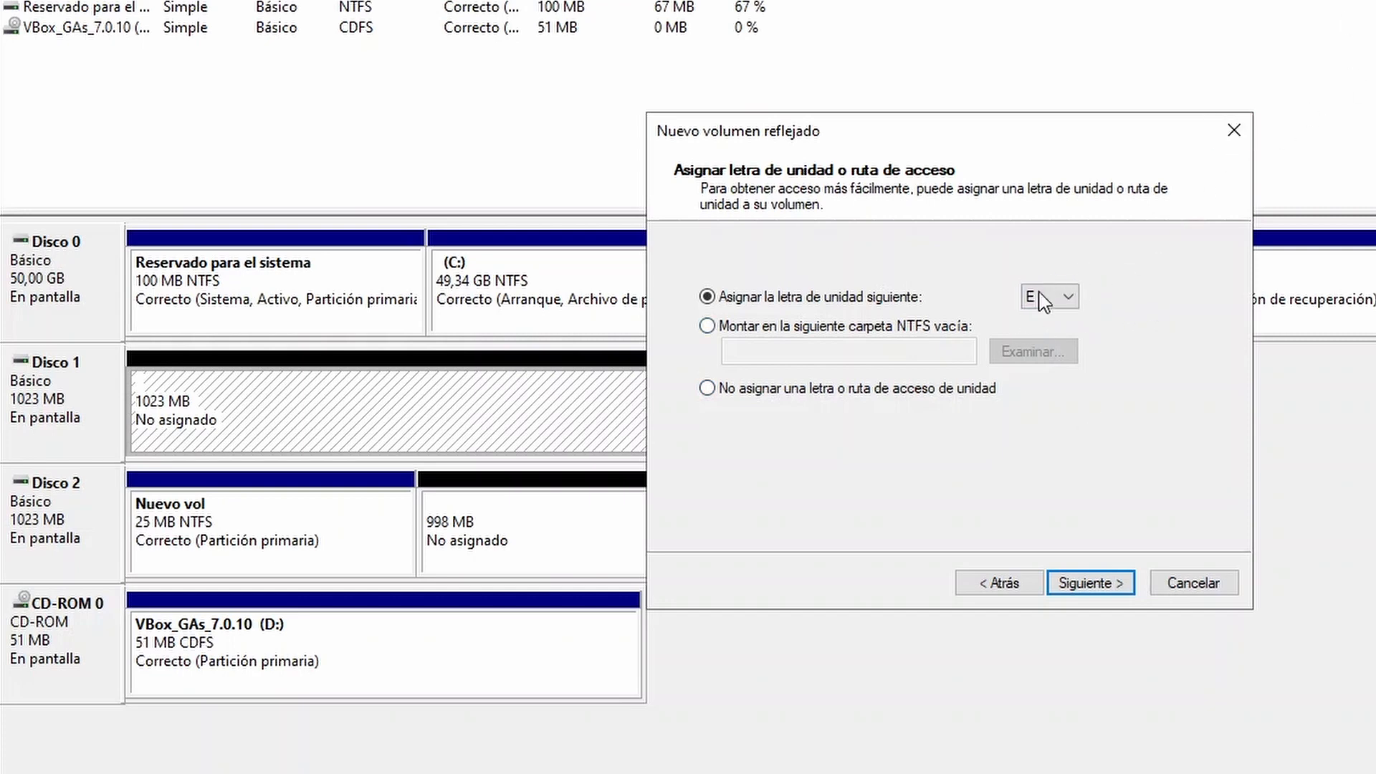
pyautogui.click(1087, 592)
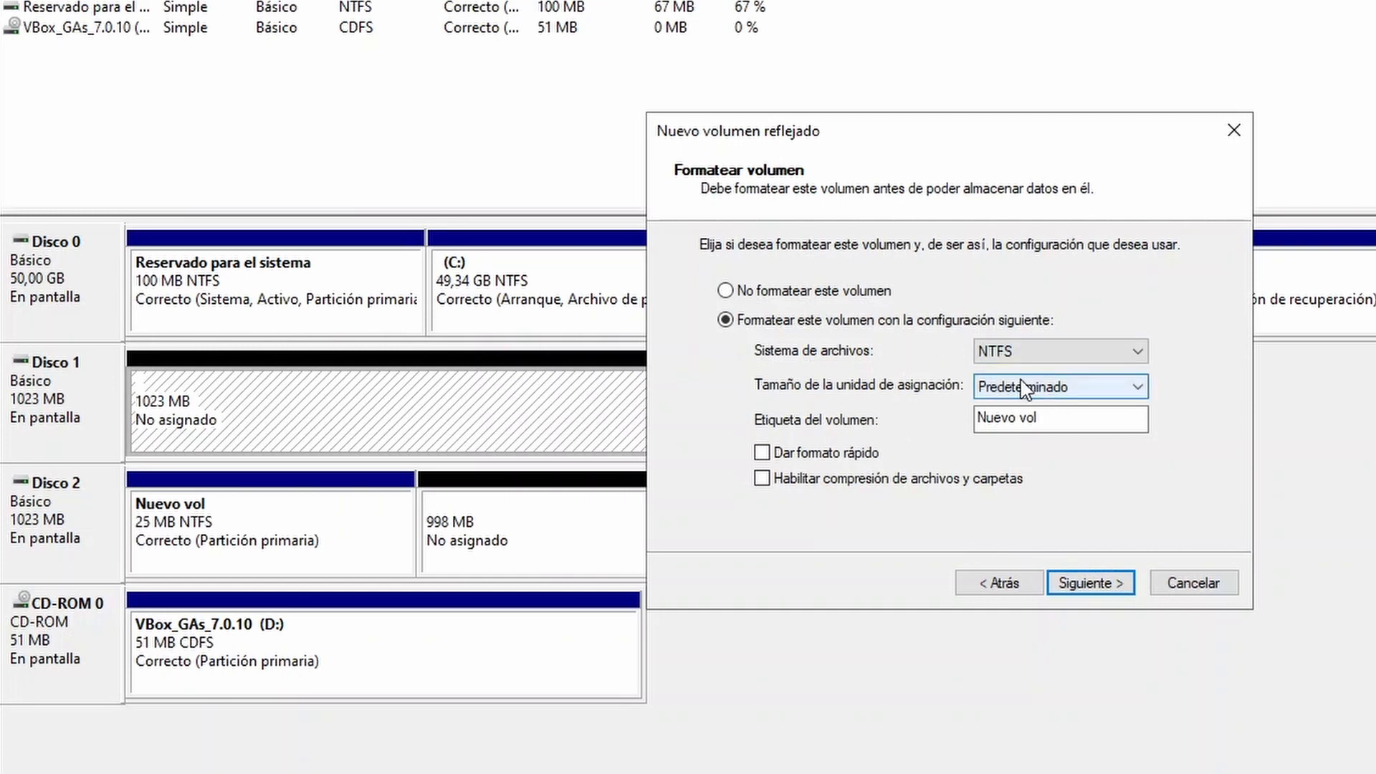
# Step: Label the mirrored volume RAID 1, enable quick NTFS formatting, and create it, accepting the conversion of both disks to dynamic
pyautogui.click(1060, 414)
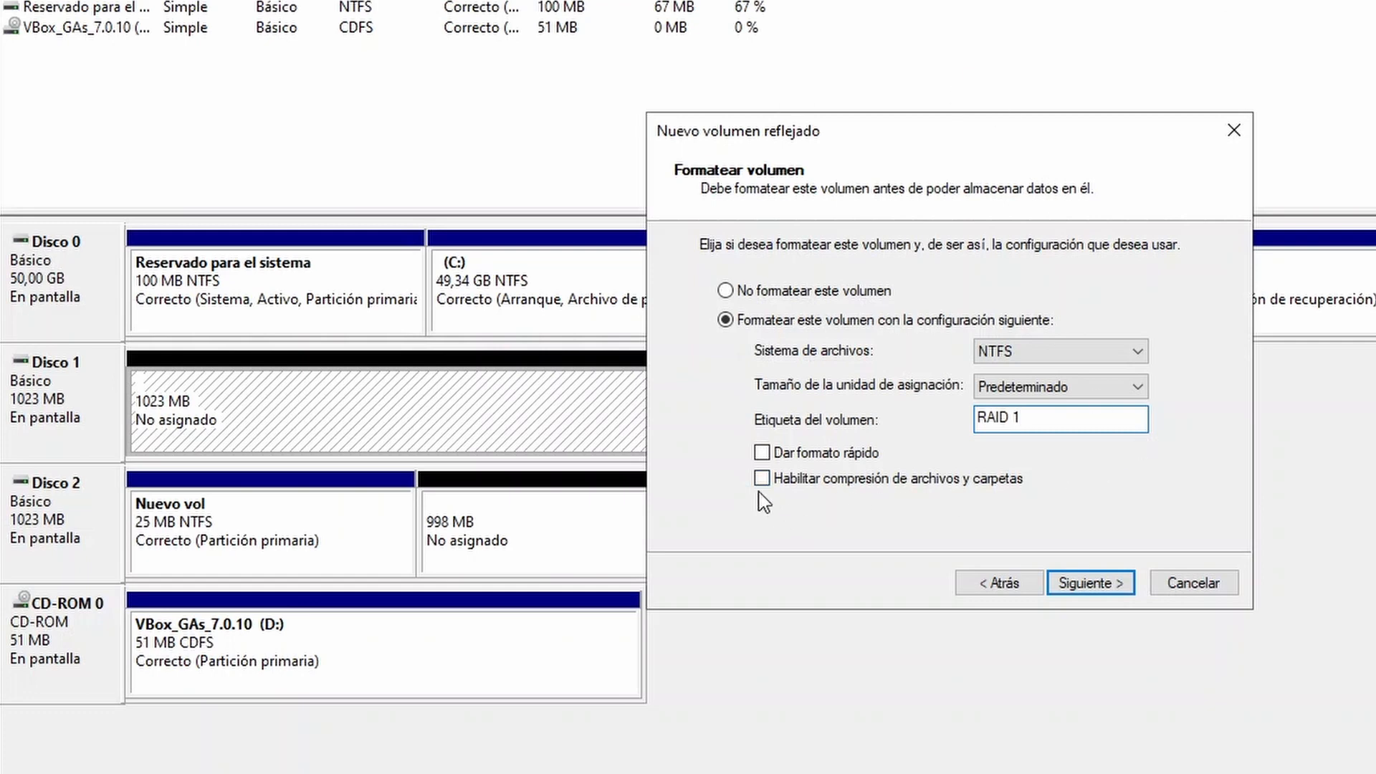
pyautogui.click(762, 452)
pyautogui.click(1069, 586)
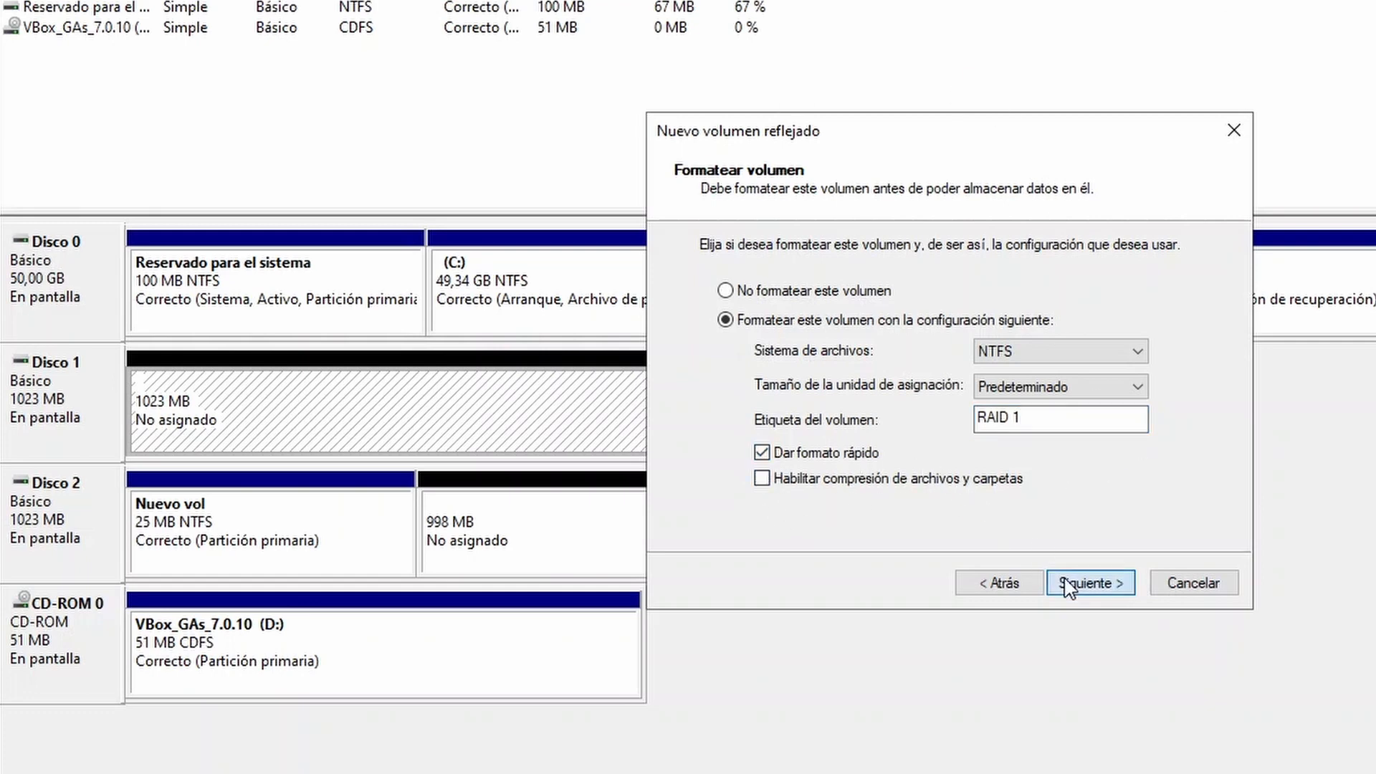
pyautogui.scroll(-1, 1112, 405)
pyautogui.scroll(1, 1112, 404)
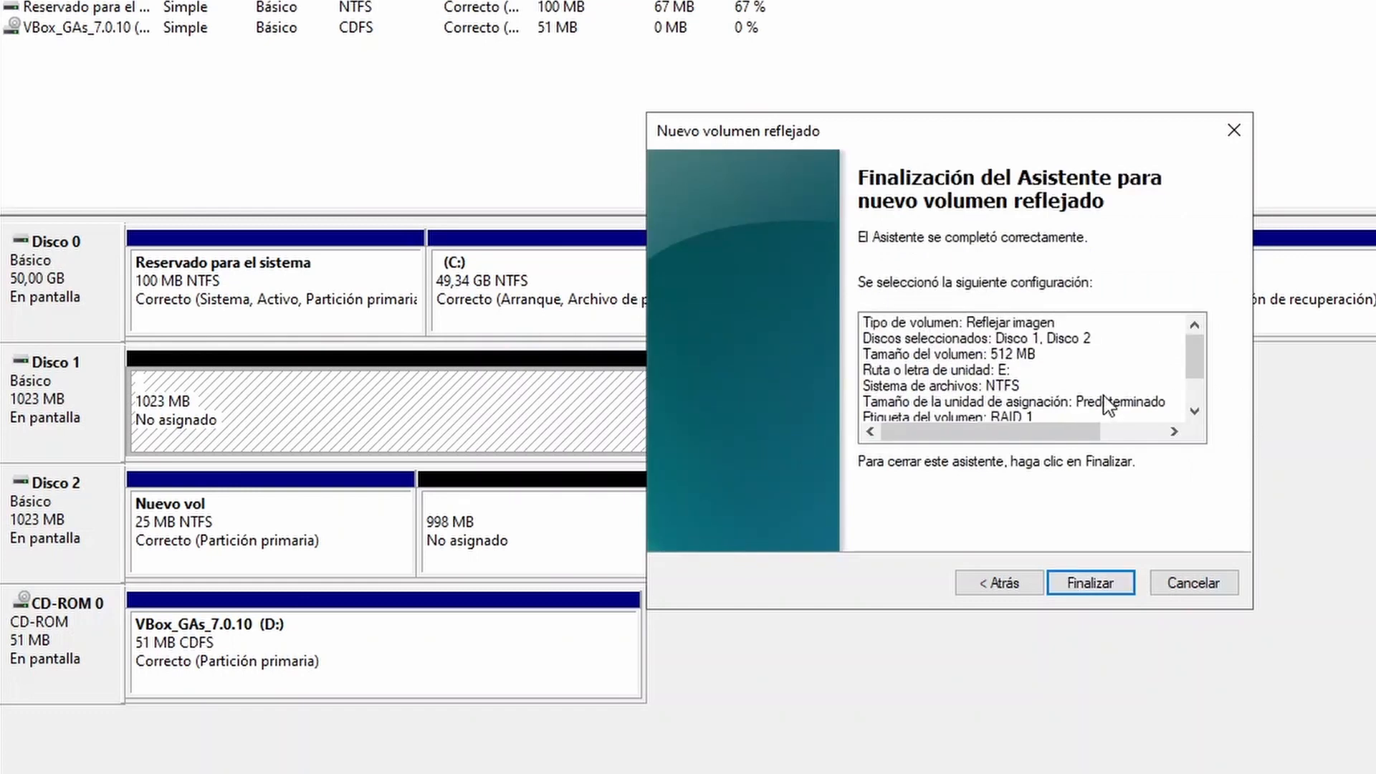
pyautogui.click(1084, 587)
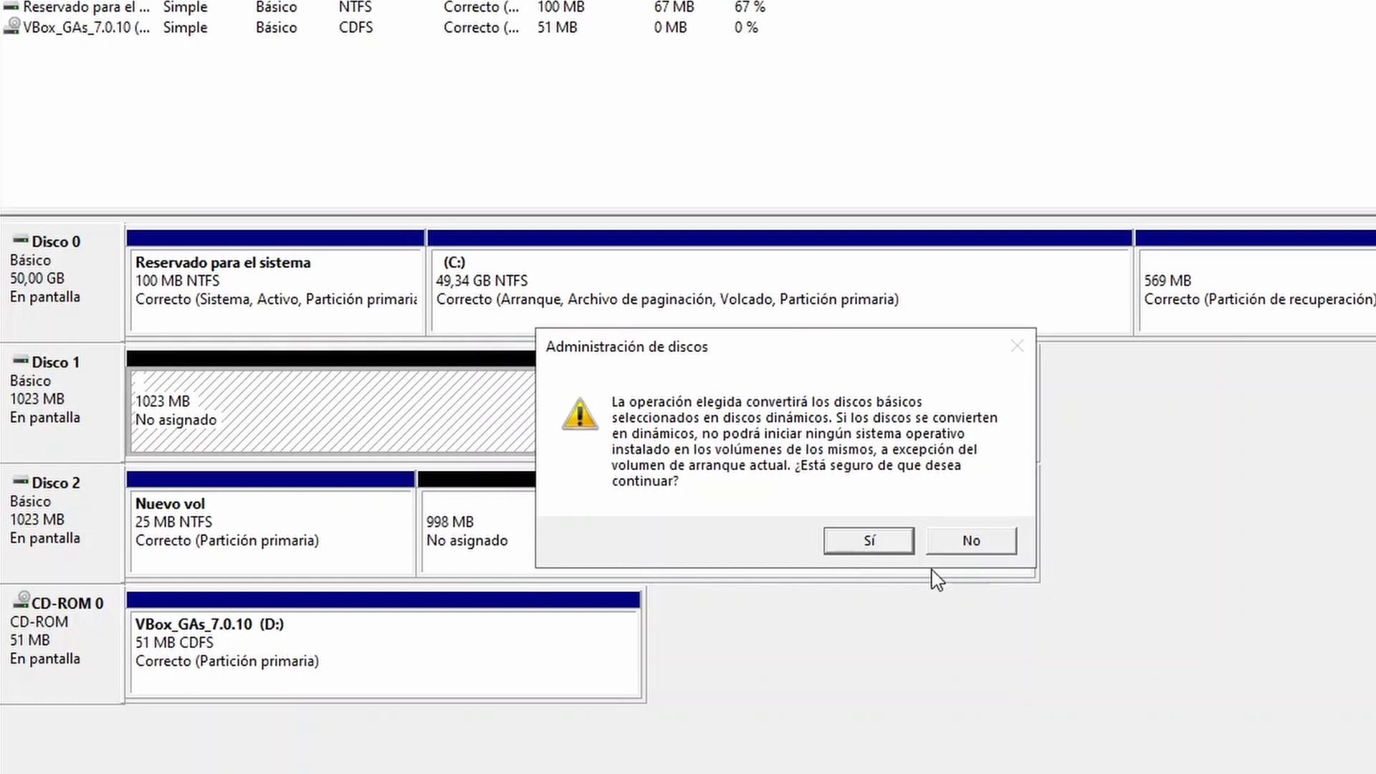
pyautogui.click(870, 540)
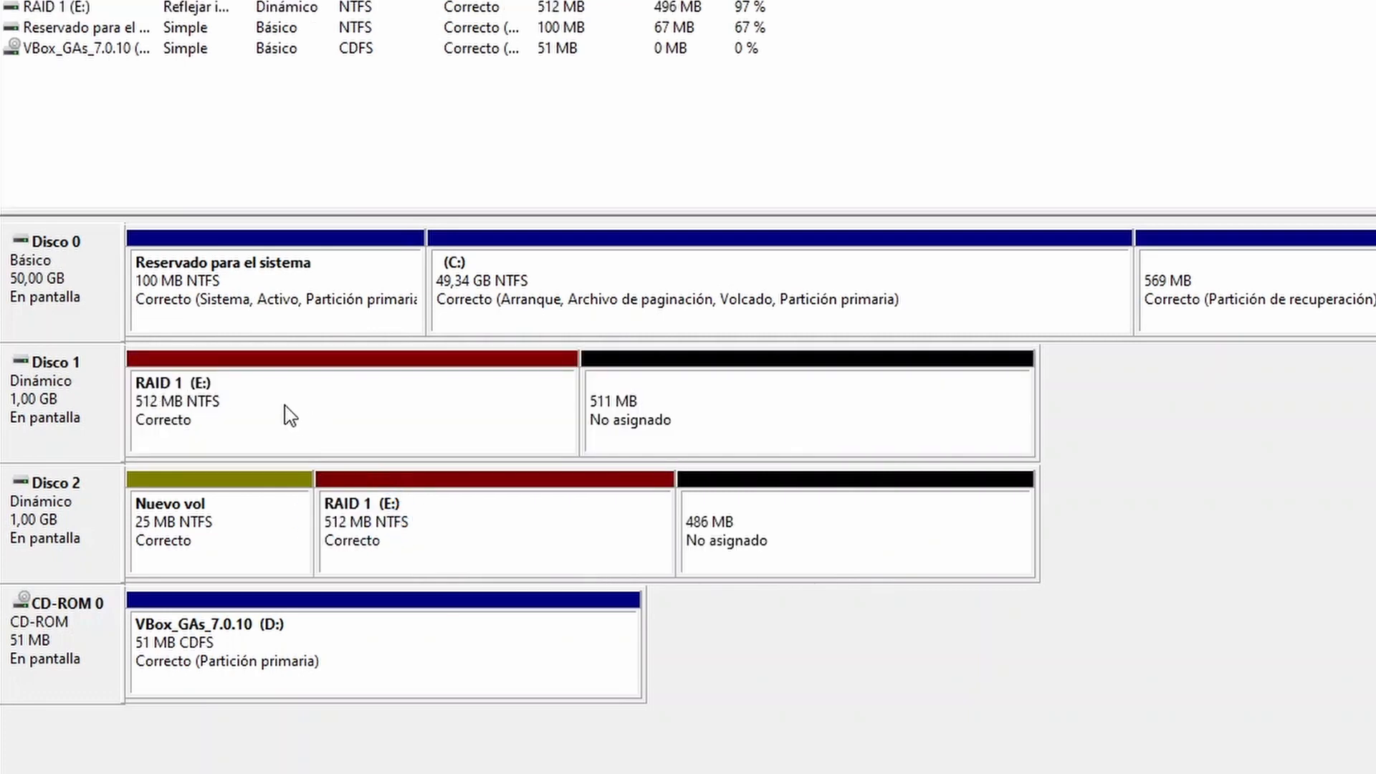
# Step: Compare the two mirrored RAID 1 (E:) portions on Disco 1 and Disco 2
pyautogui.click(353, 443)
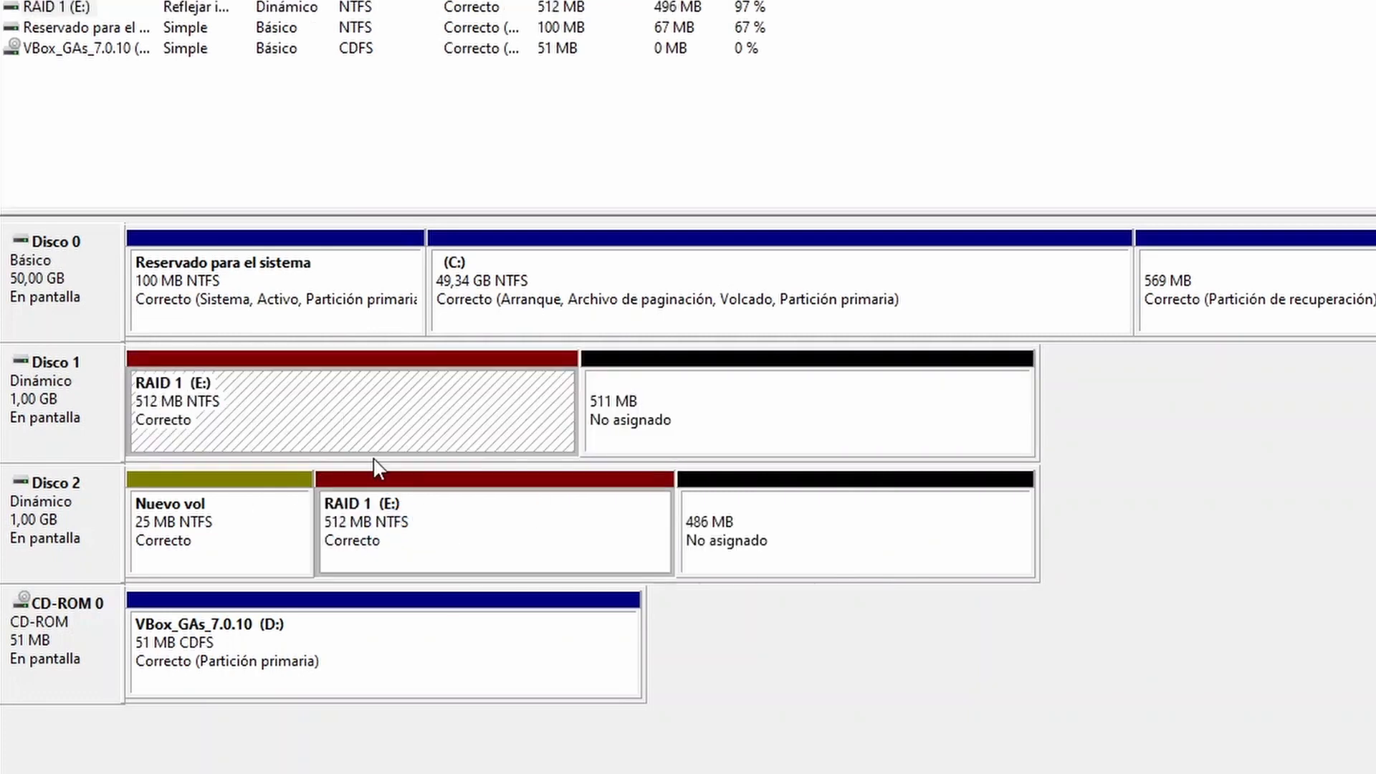
pyautogui.click(419, 507)
pyautogui.click(390, 437)
pyautogui.click(438, 524)
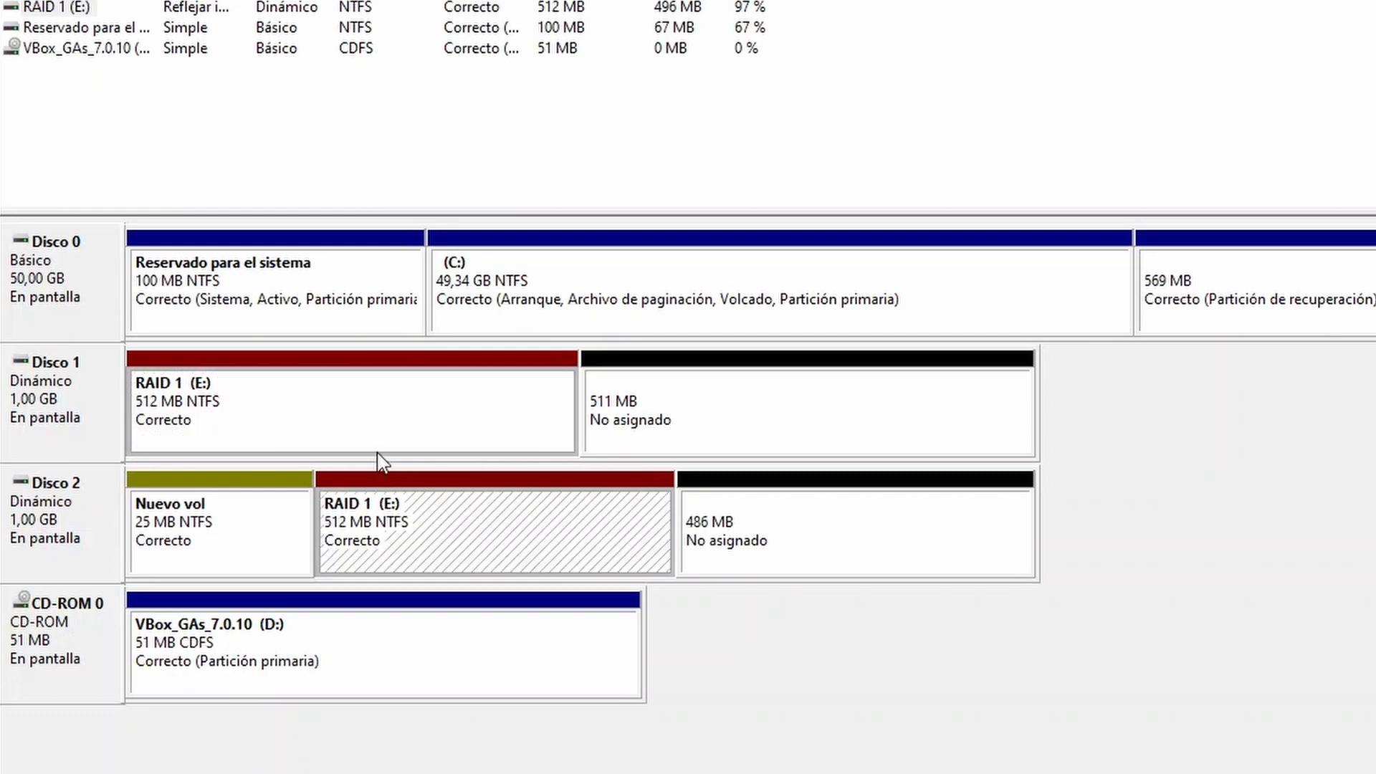
pyautogui.click(370, 407)
pyautogui.click(436, 482)
pyautogui.click(312, 434)
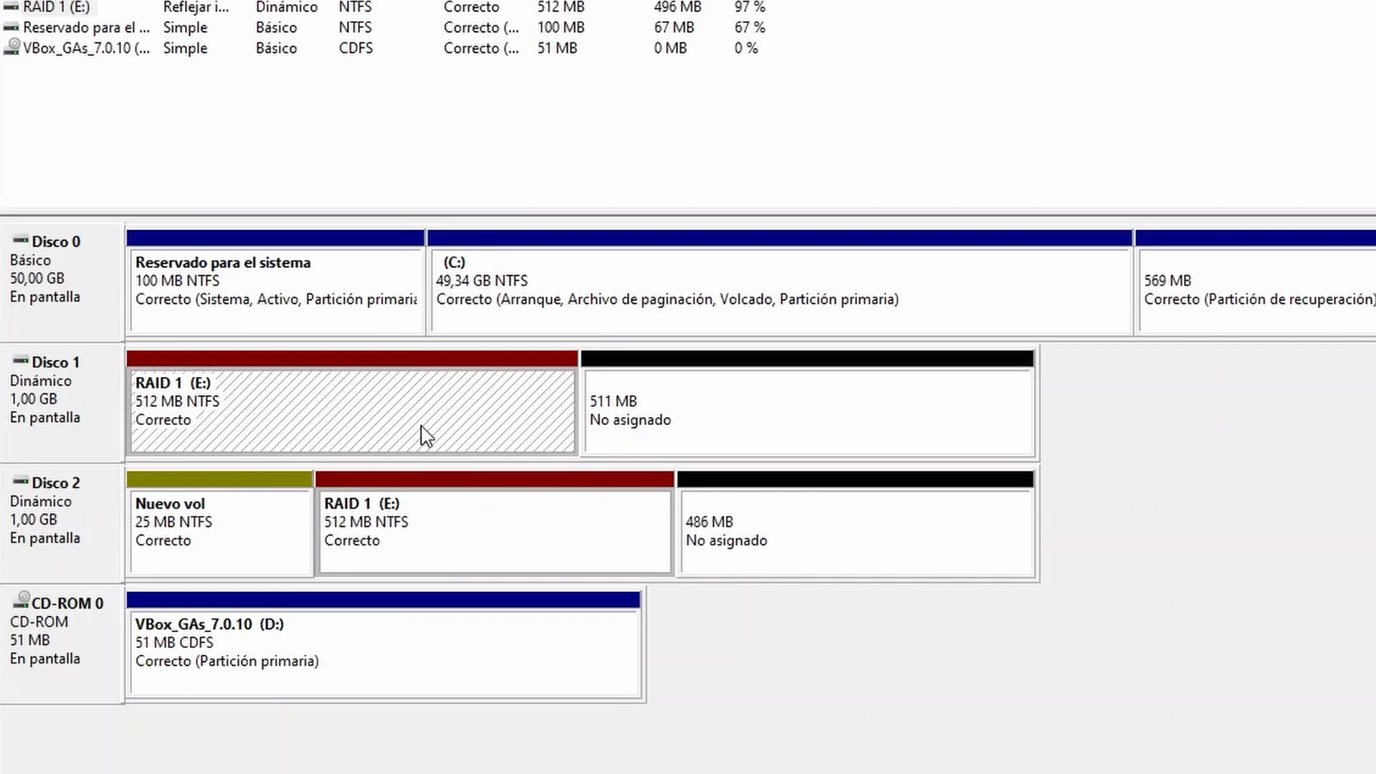
pyautogui.click(514, 503)
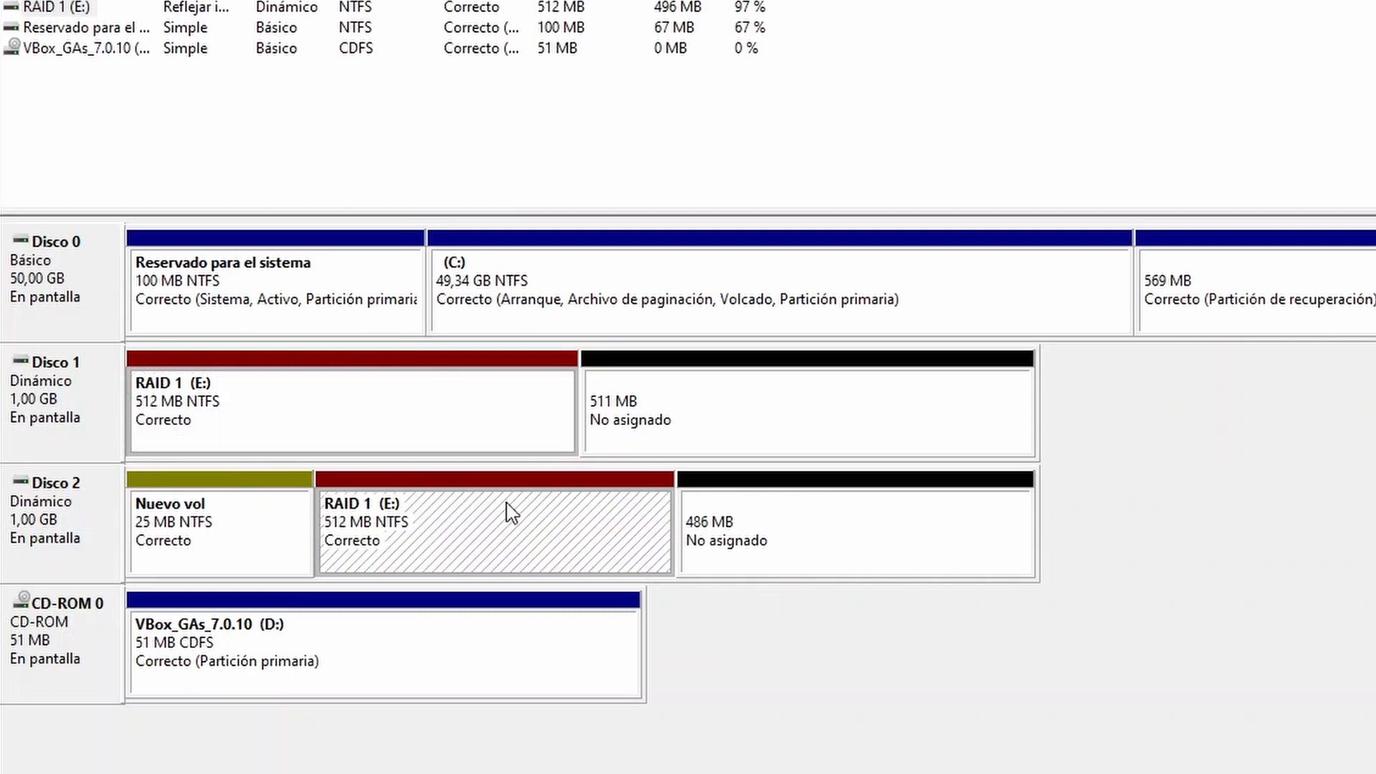
pyautogui.click(407, 420)
pyautogui.click(473, 504)
pyautogui.click(425, 417)
pyautogui.click(459, 493)
pyautogui.click(443, 406)
pyautogui.click(519, 503)
pyautogui.click(446, 441)
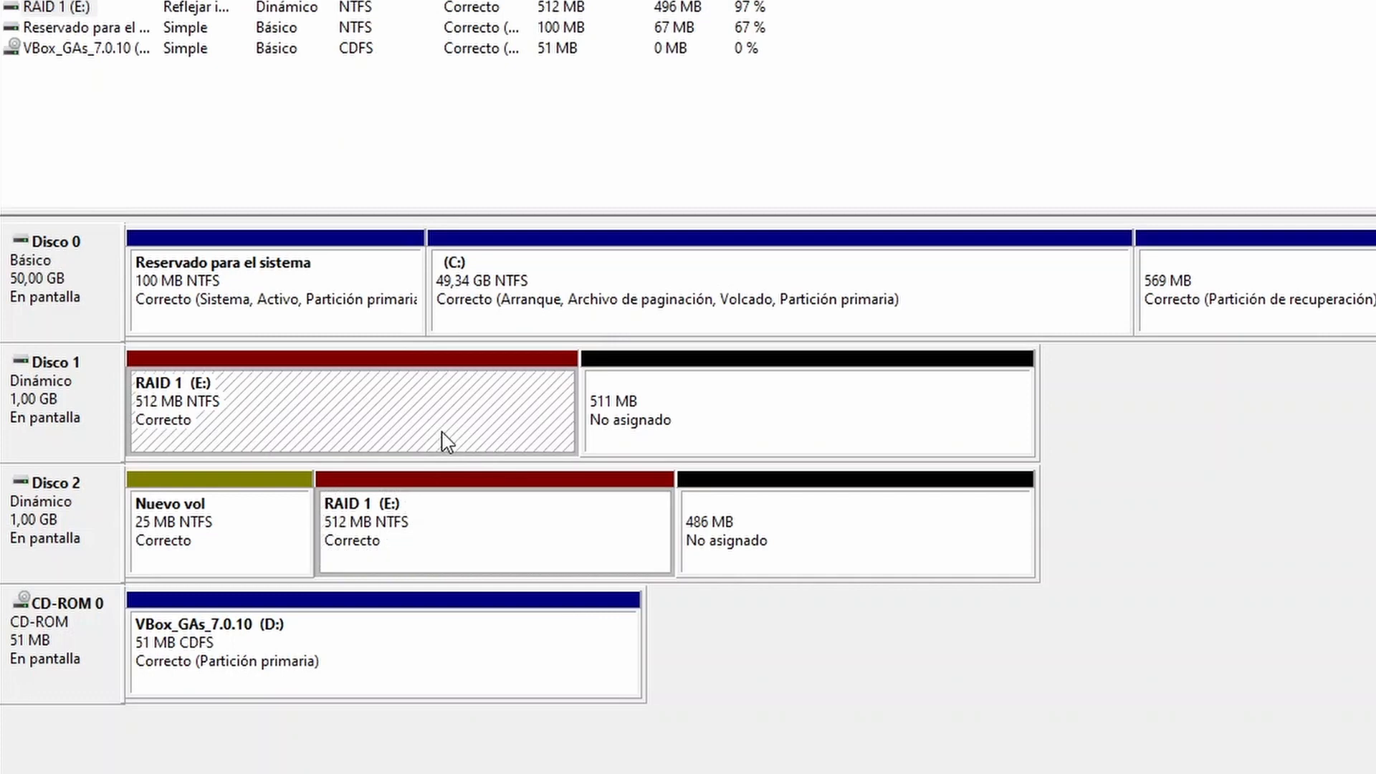
pyautogui.click(525, 491)
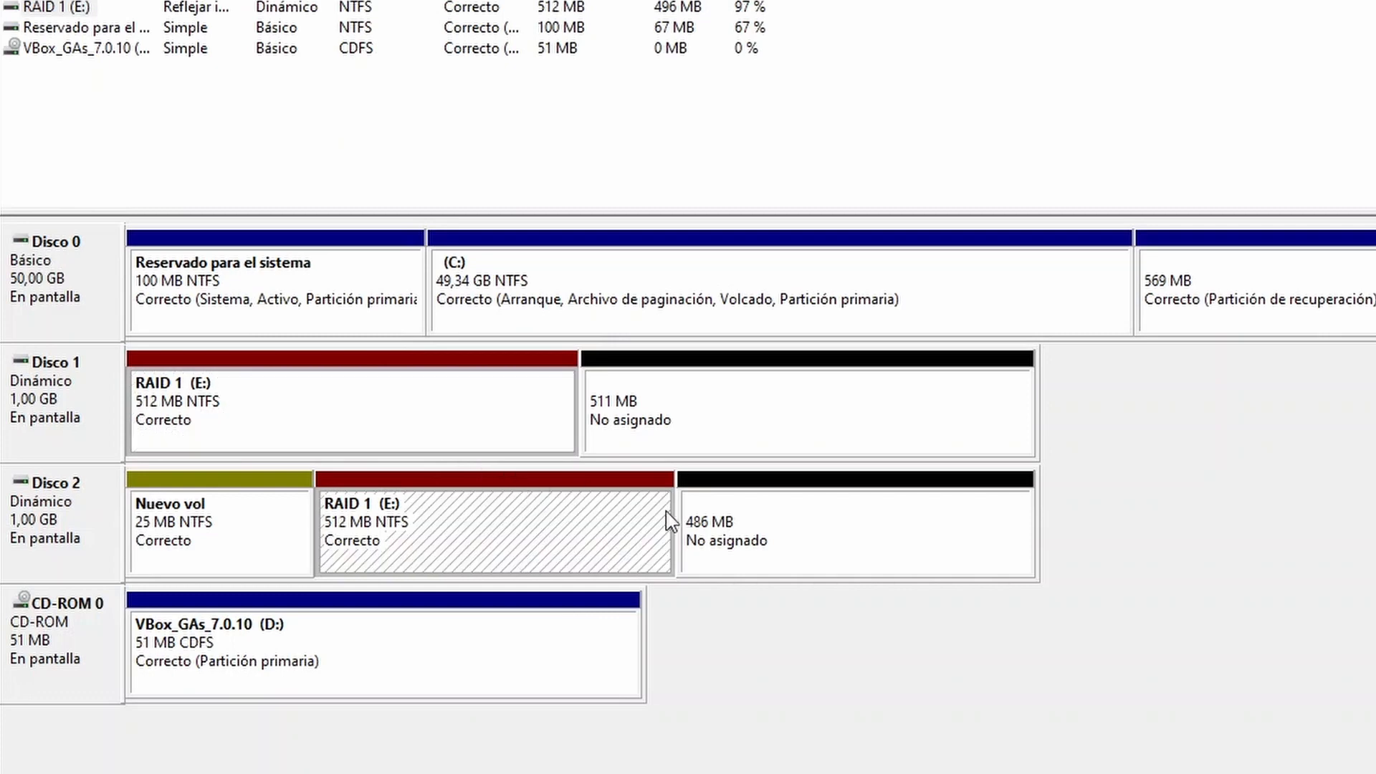
# Step: Compare the remaining unallocated spaces on Disco 1 and Disco 2
pyautogui.click(743, 554)
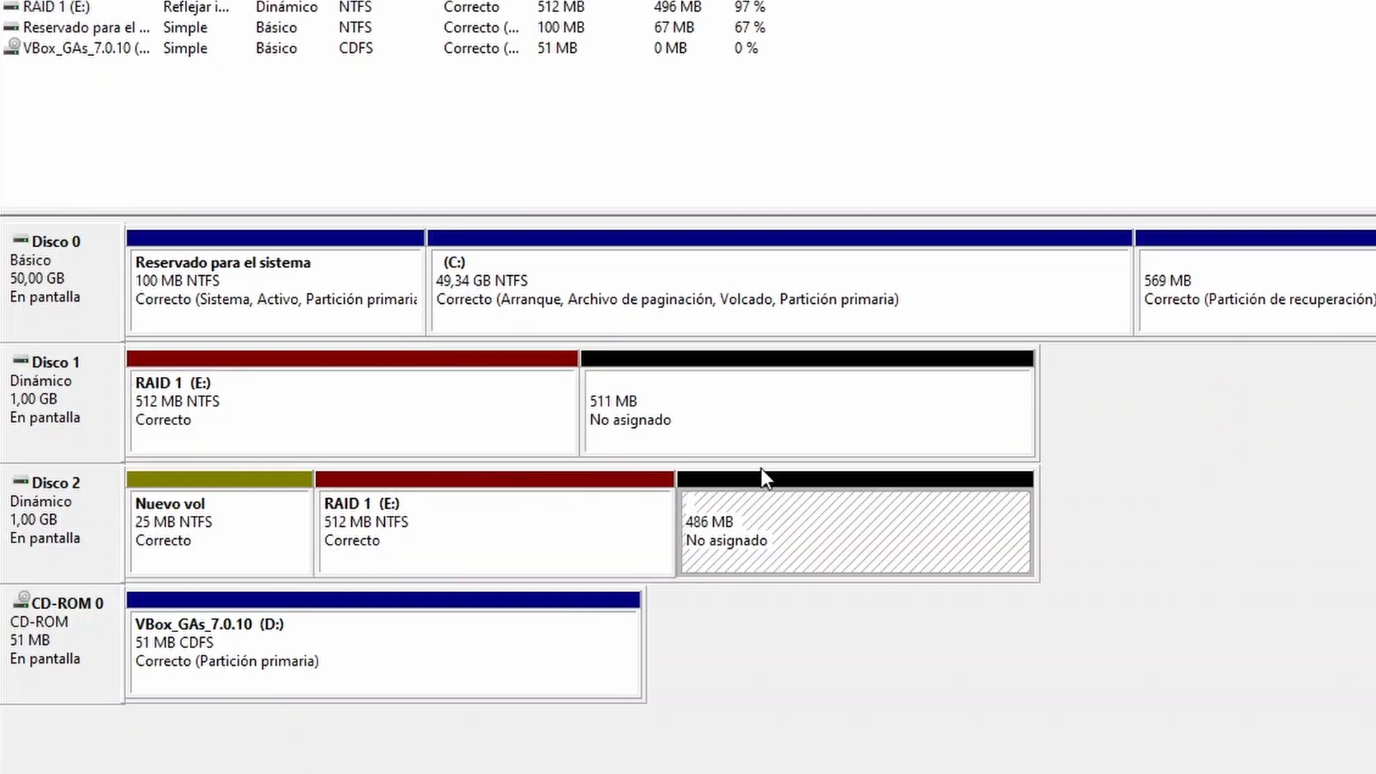
pyautogui.click(749, 427)
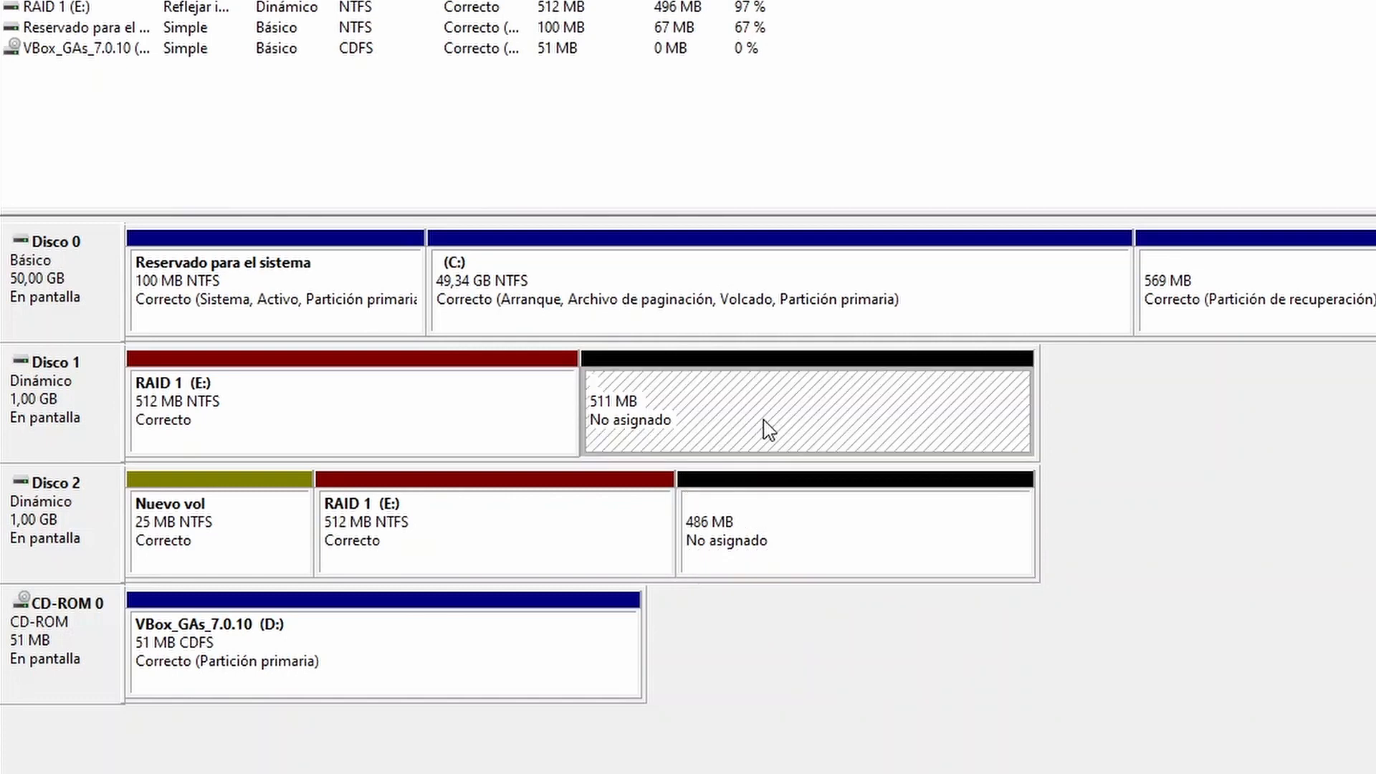
pyautogui.click(792, 504)
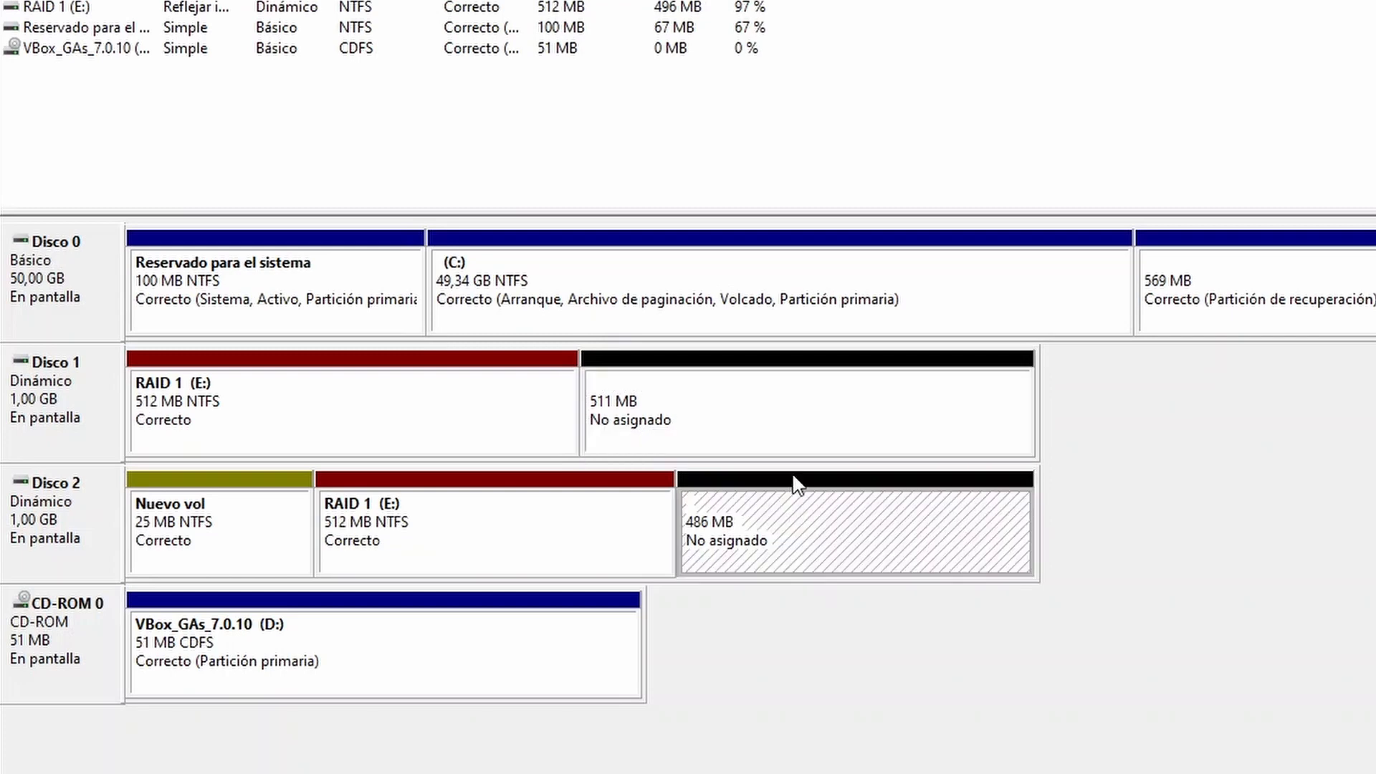
pyautogui.click(771, 445)
pyautogui.click(795, 539)
pyautogui.click(770, 419)
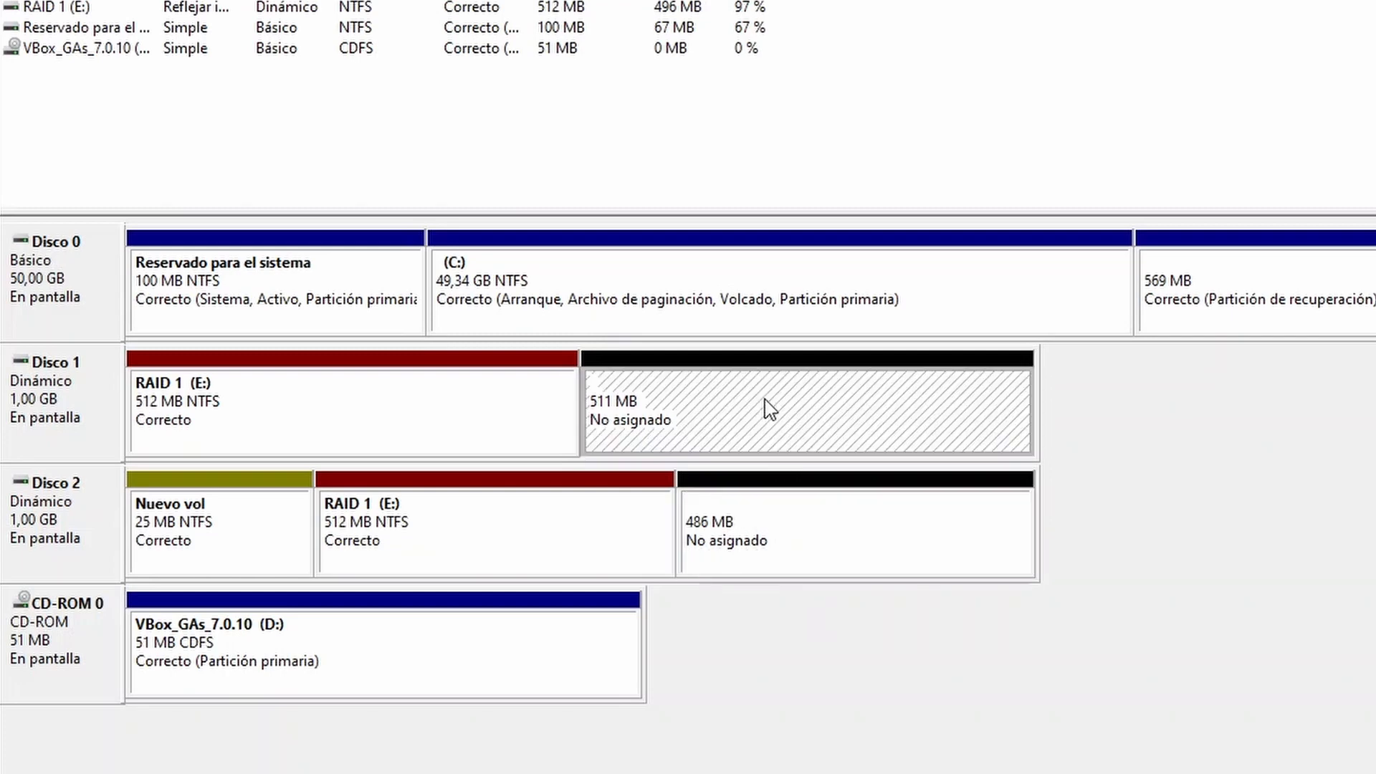
pyautogui.click(837, 551)
pyautogui.click(862, 450)
# Step: Review the RAID 1 portions again together with the unallocated areas and the Nuevo vol partition on Disco 2
pyautogui.click(461, 445)
pyautogui.click(470, 528)
pyautogui.click(437, 433)
pyautogui.click(528, 475)
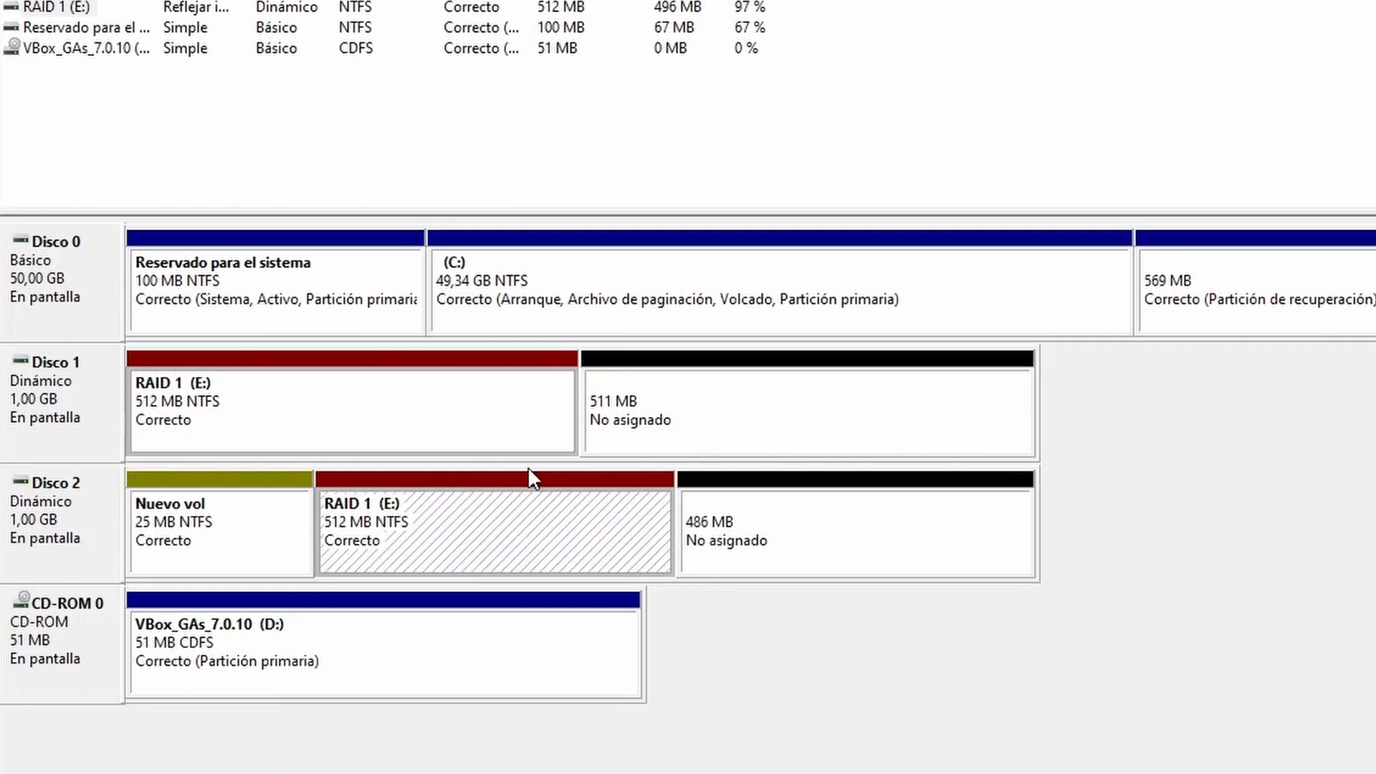
pyautogui.click(654, 387)
pyautogui.click(703, 495)
pyautogui.click(229, 545)
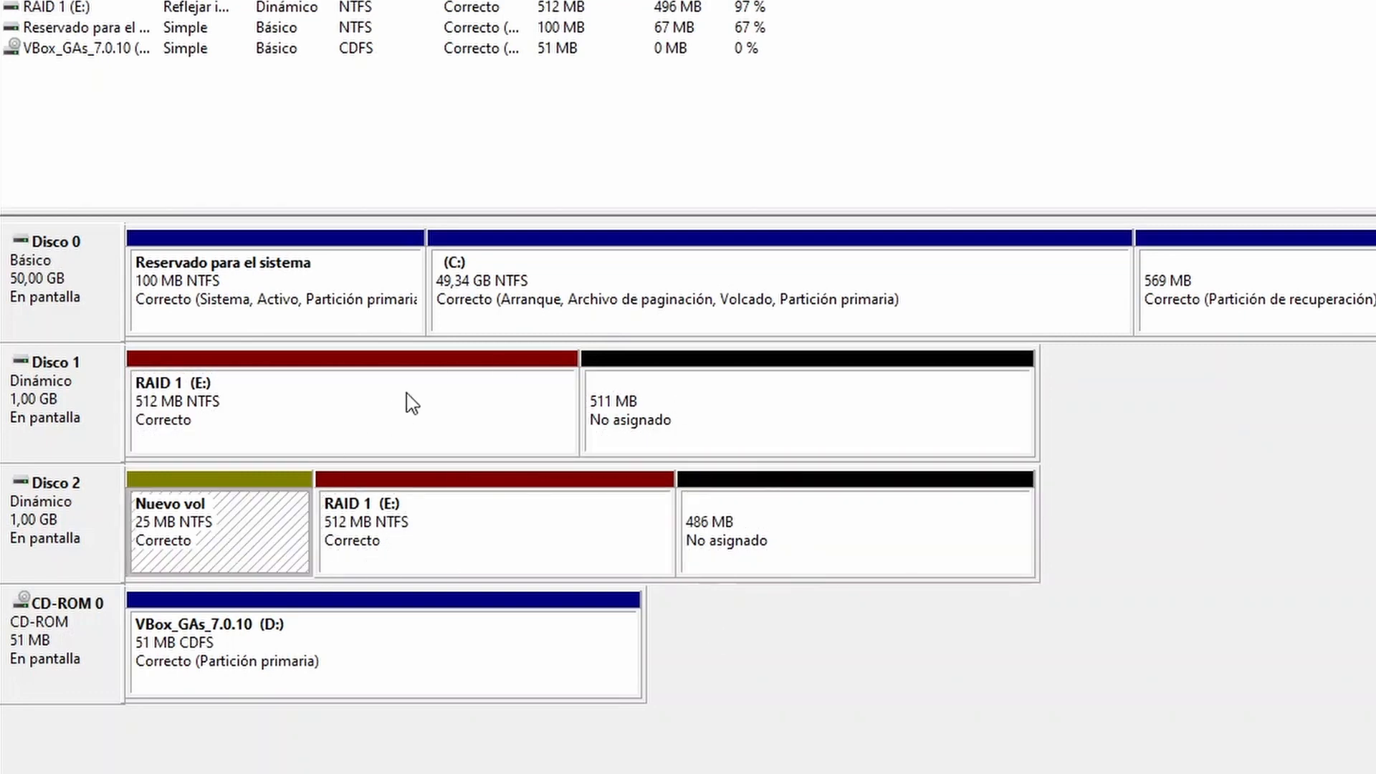
pyautogui.click(439, 399)
pyautogui.click(464, 535)
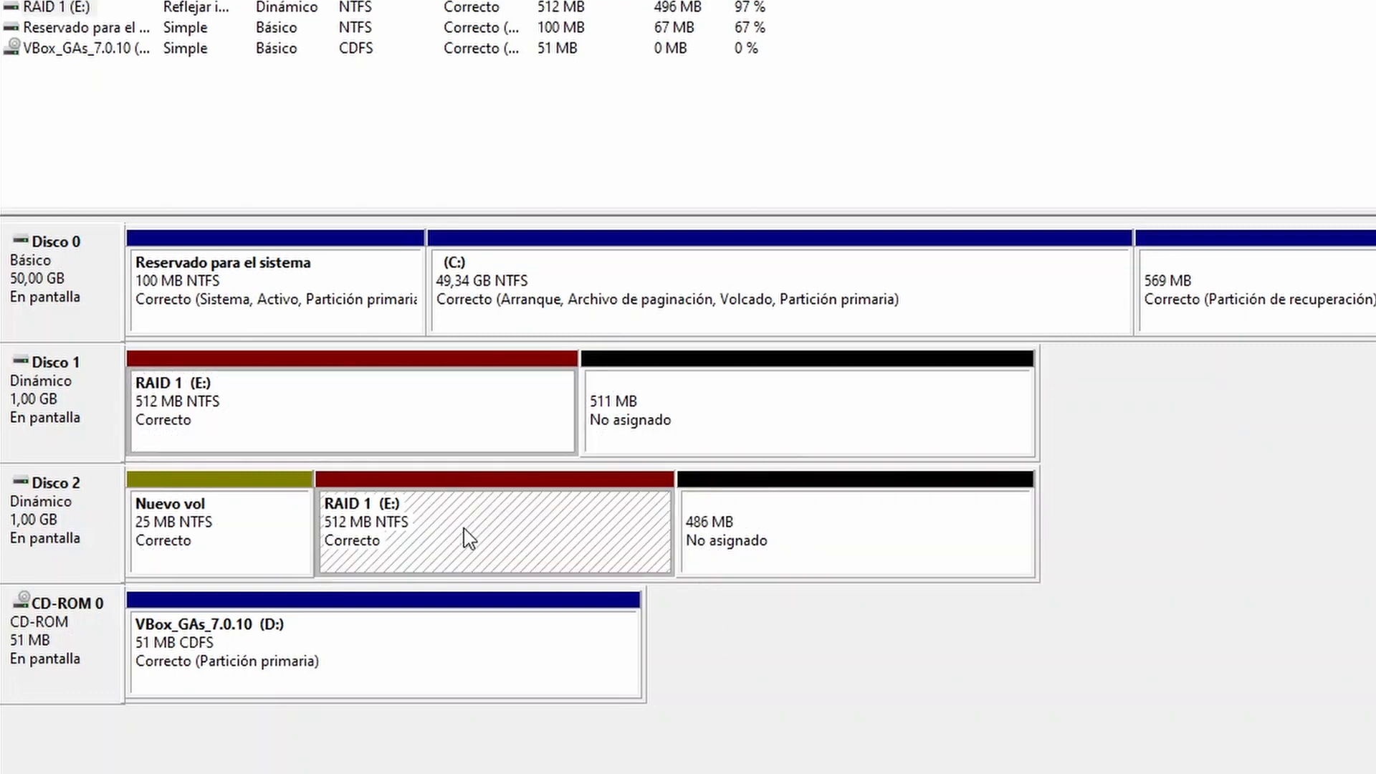
pyautogui.click(738, 701)
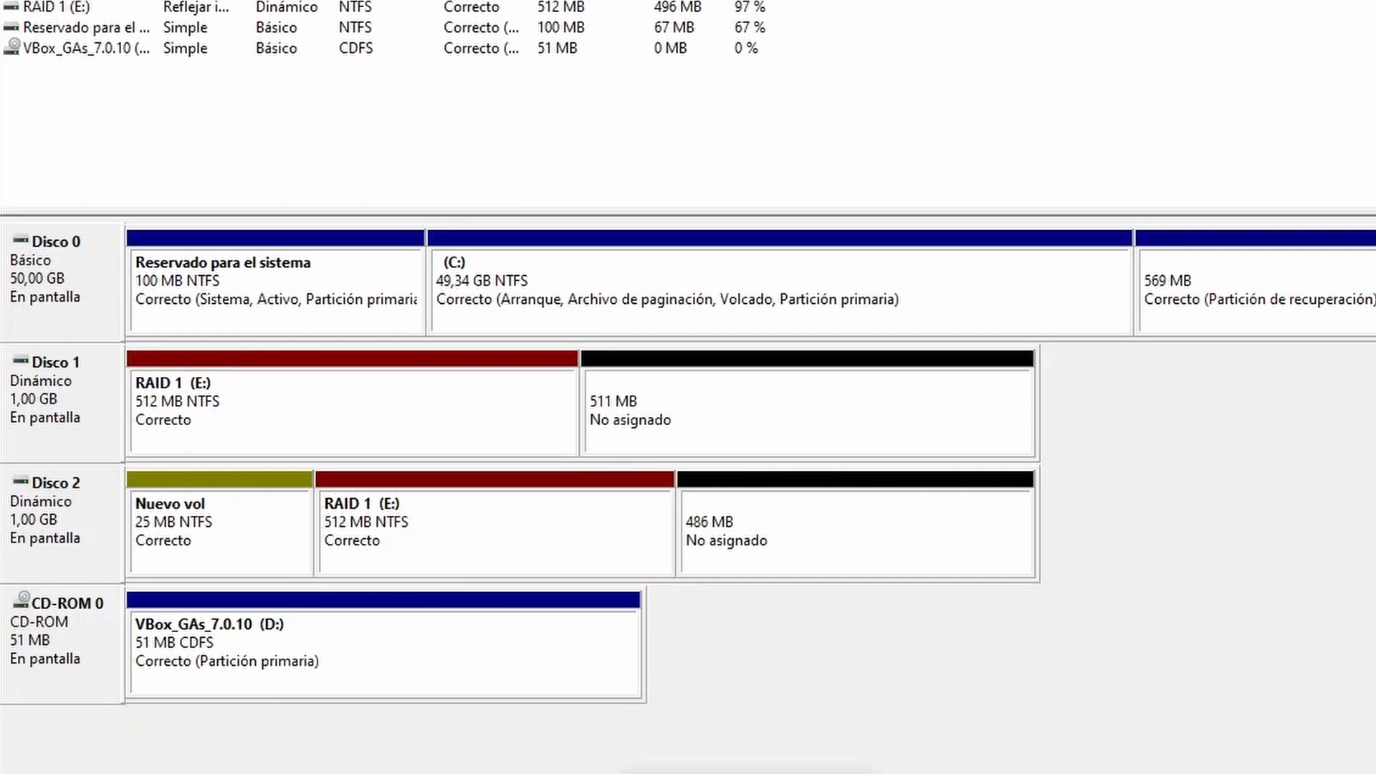
# Step: Switch to File Explorer, create a new folder with the default name on the RAID 1 (E:) drive, and open it
pyautogui.click(746, 773)
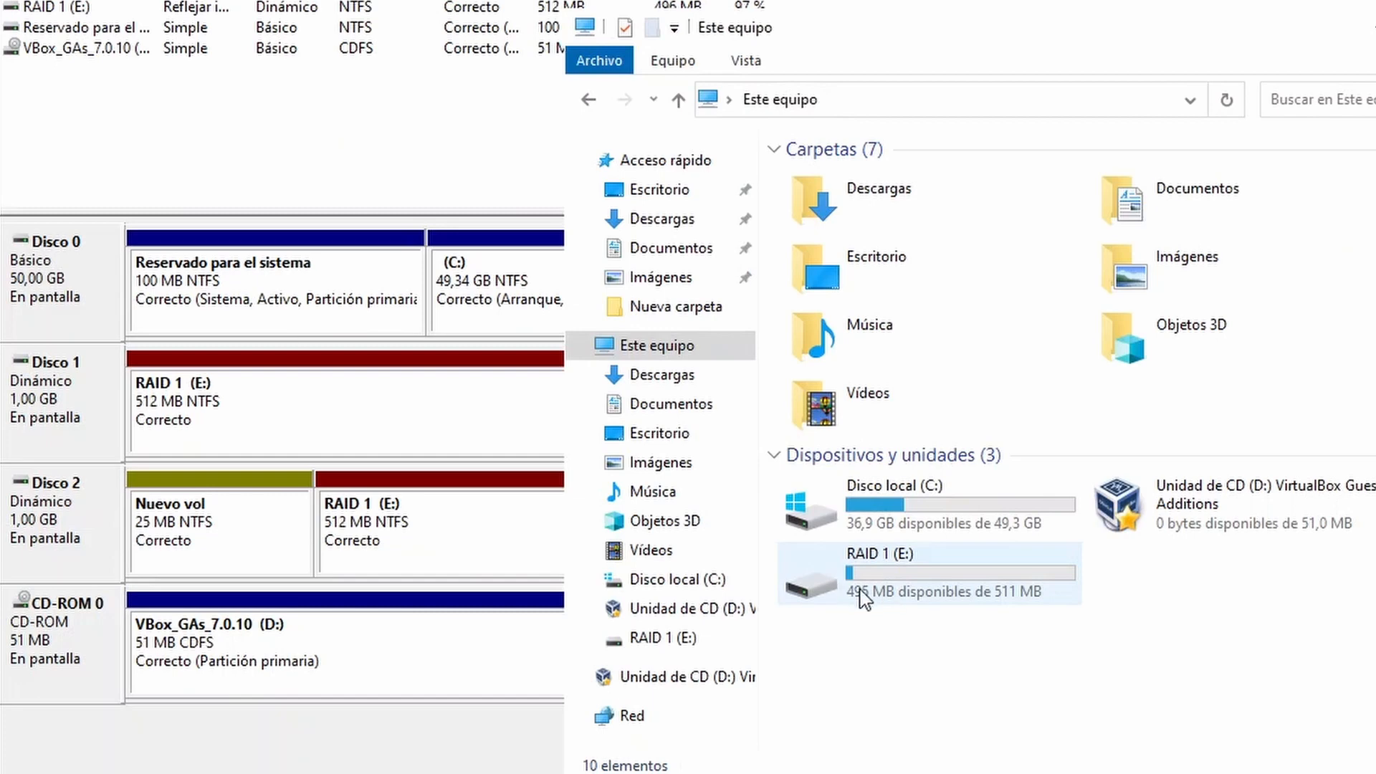
pyautogui.moveTo(737, 550)
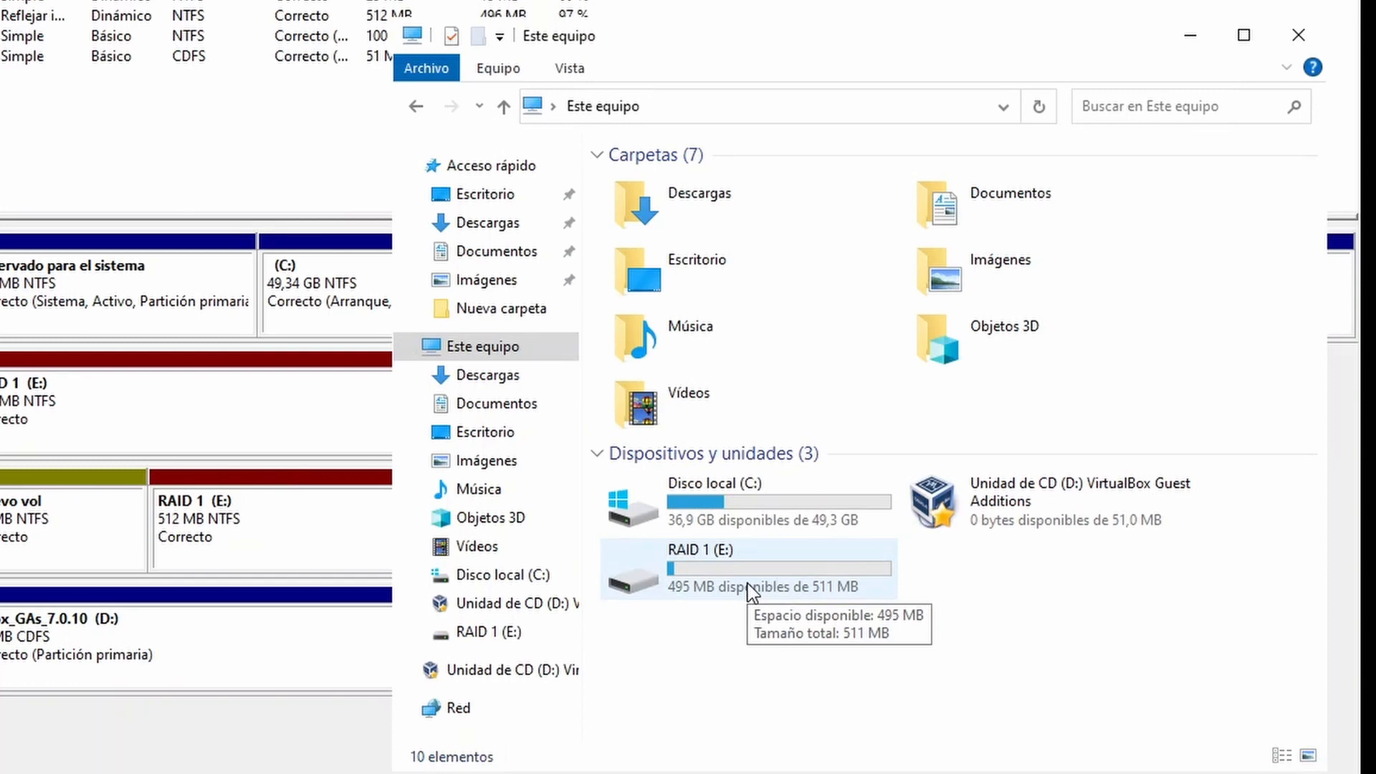
pyautogui.doubleClick(707, 571)
pyautogui.rightClick(673, 433)
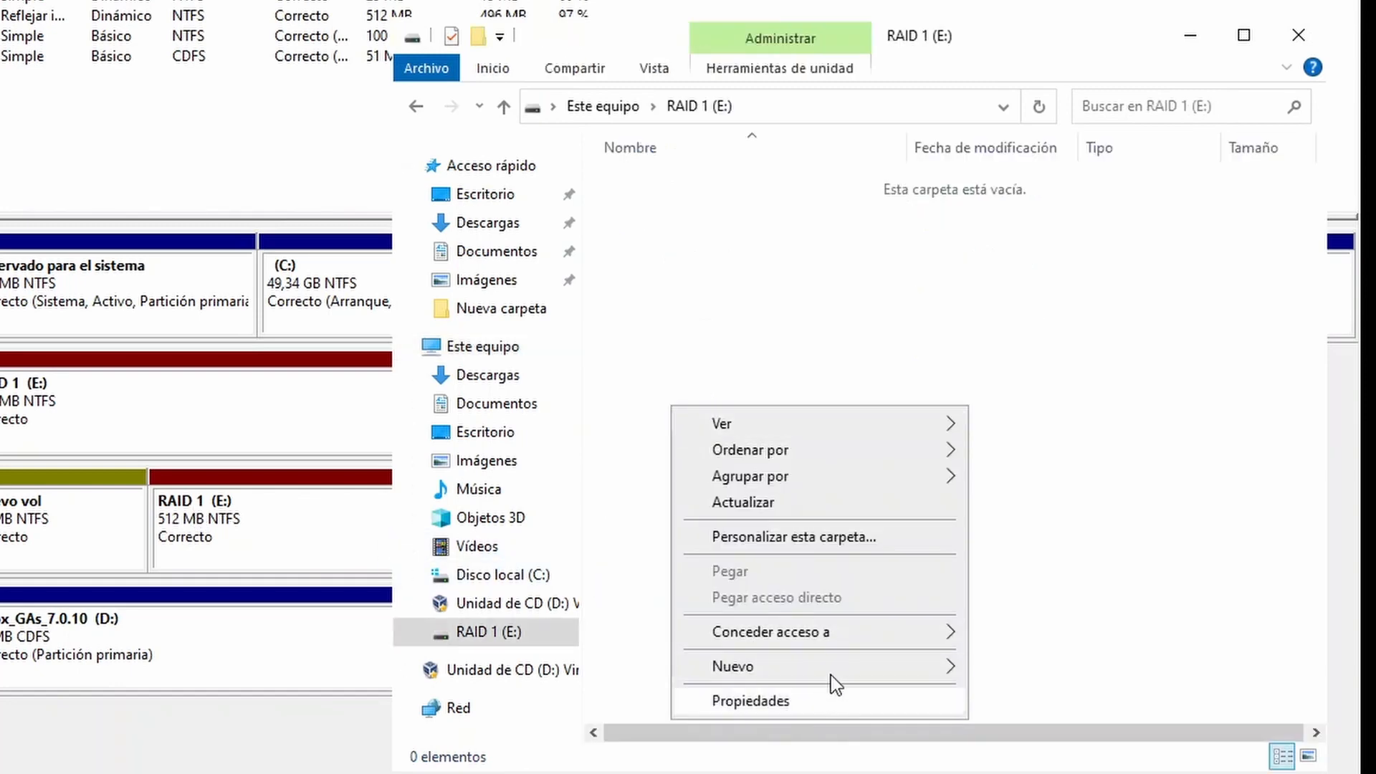
pyautogui.moveTo(947, 659)
pyautogui.click(1051, 663)
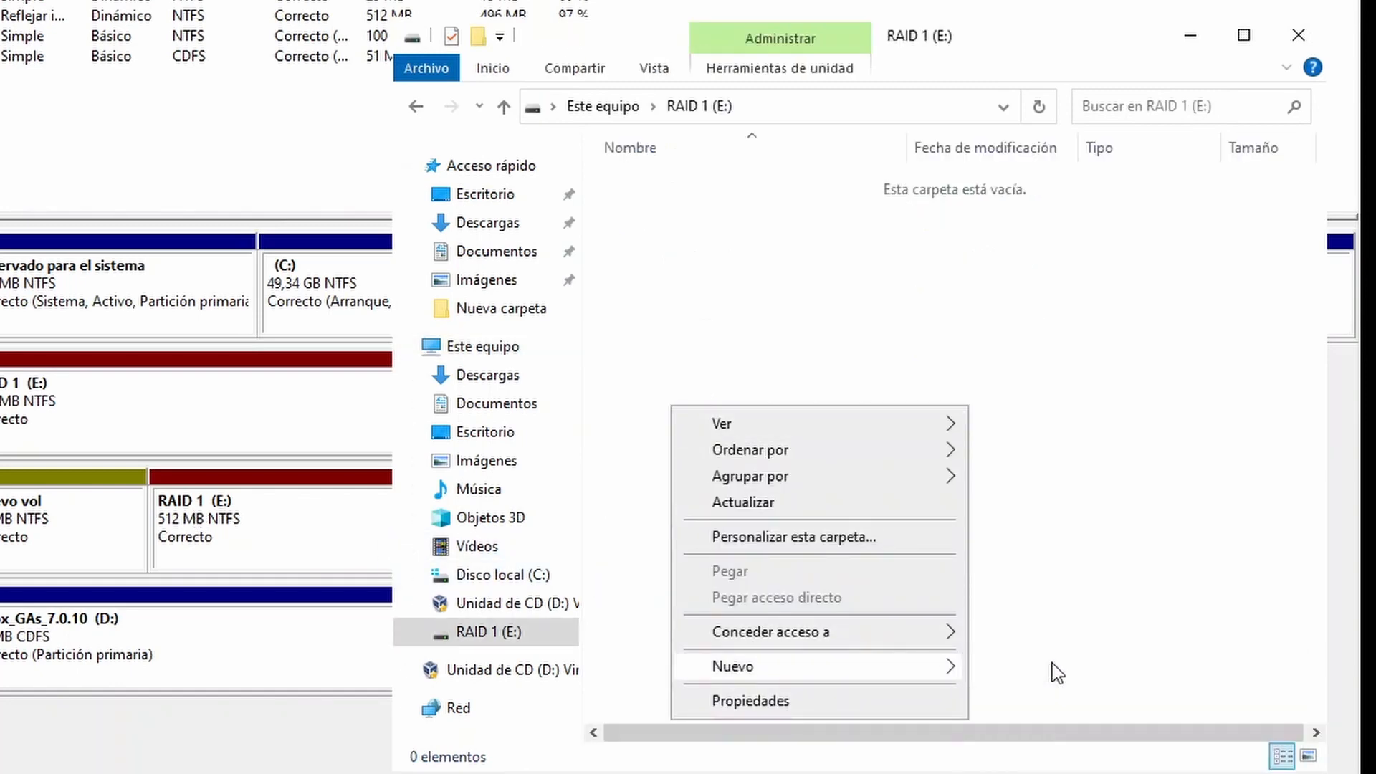
pyautogui.click(836, 218)
pyautogui.doubleClick(837, 188)
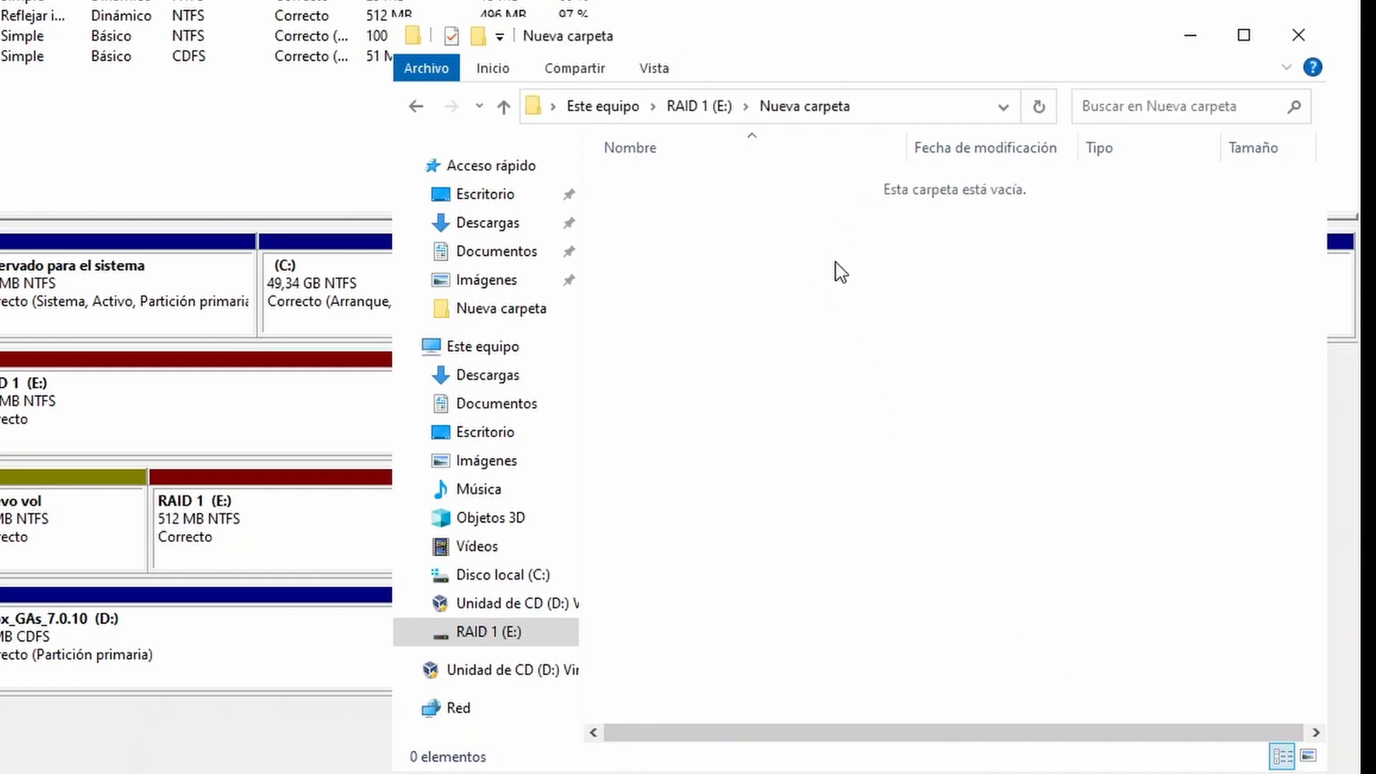
# Step: Create a text document with the default name inside the new folder and open it in Notepad
pyautogui.rightClick(834, 254)
pyautogui.moveTo(996, 542)
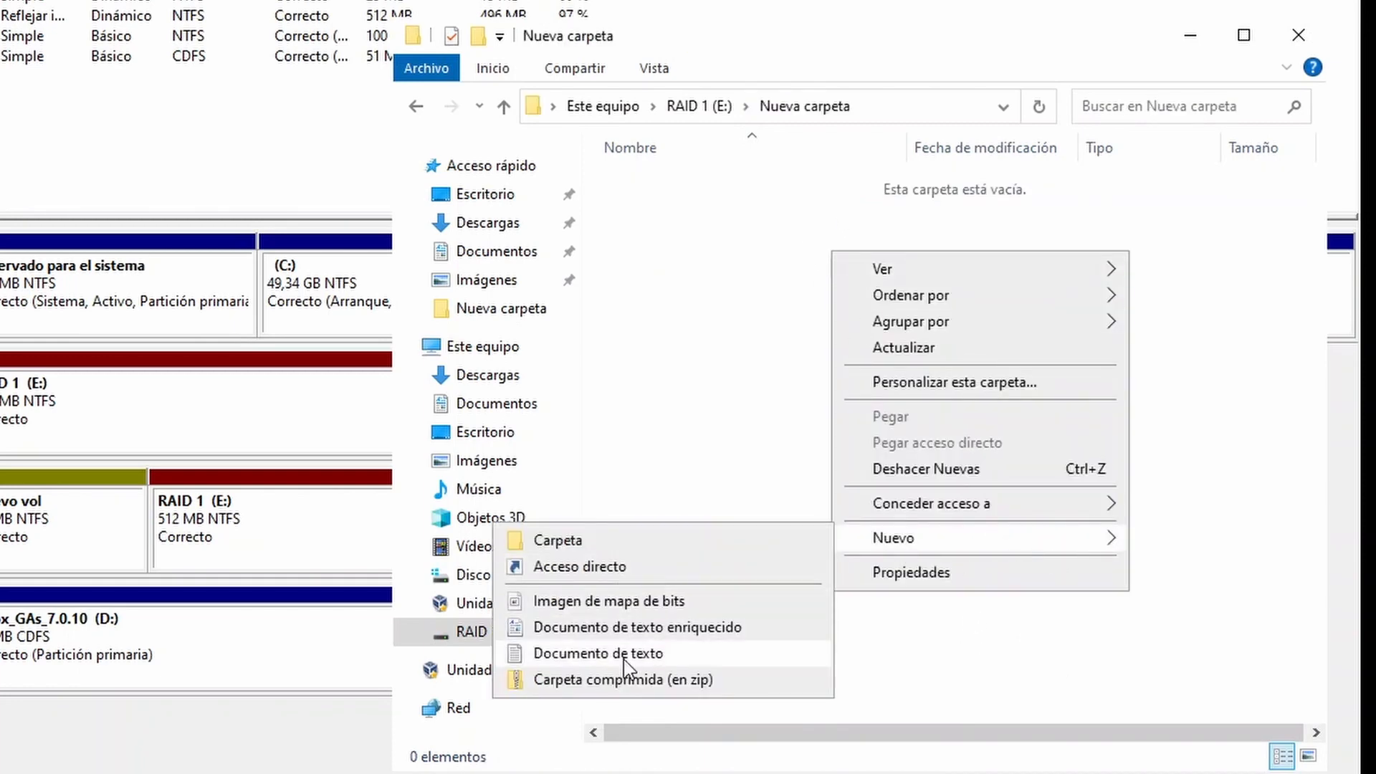
pyautogui.click(661, 652)
pyautogui.click(737, 252)
pyautogui.click(764, 193)
pyautogui.doubleClick(764, 191)
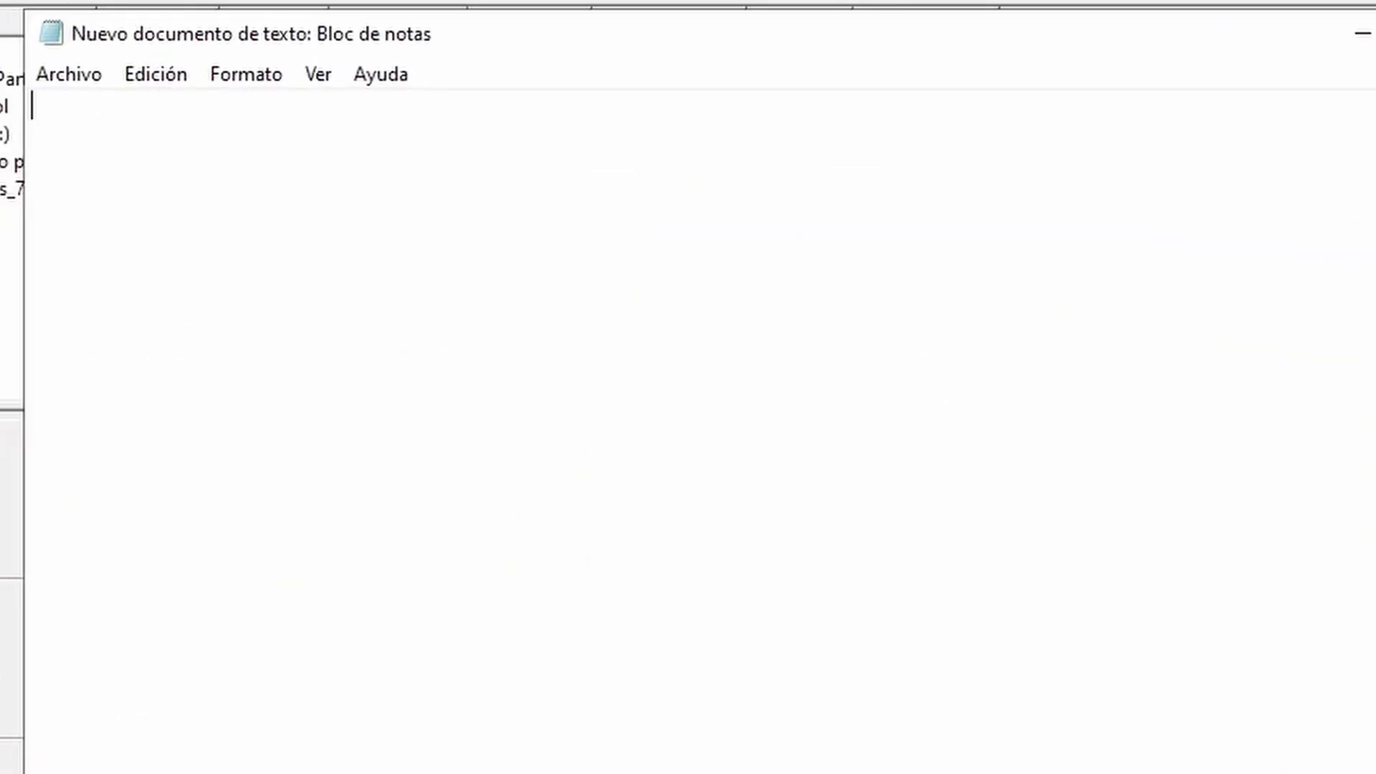
# Step: Write "Suscribete!" in the text document, save it while closing Notepad, and close the Nueva carpeta window
pyautogui.write('Suscribete!')
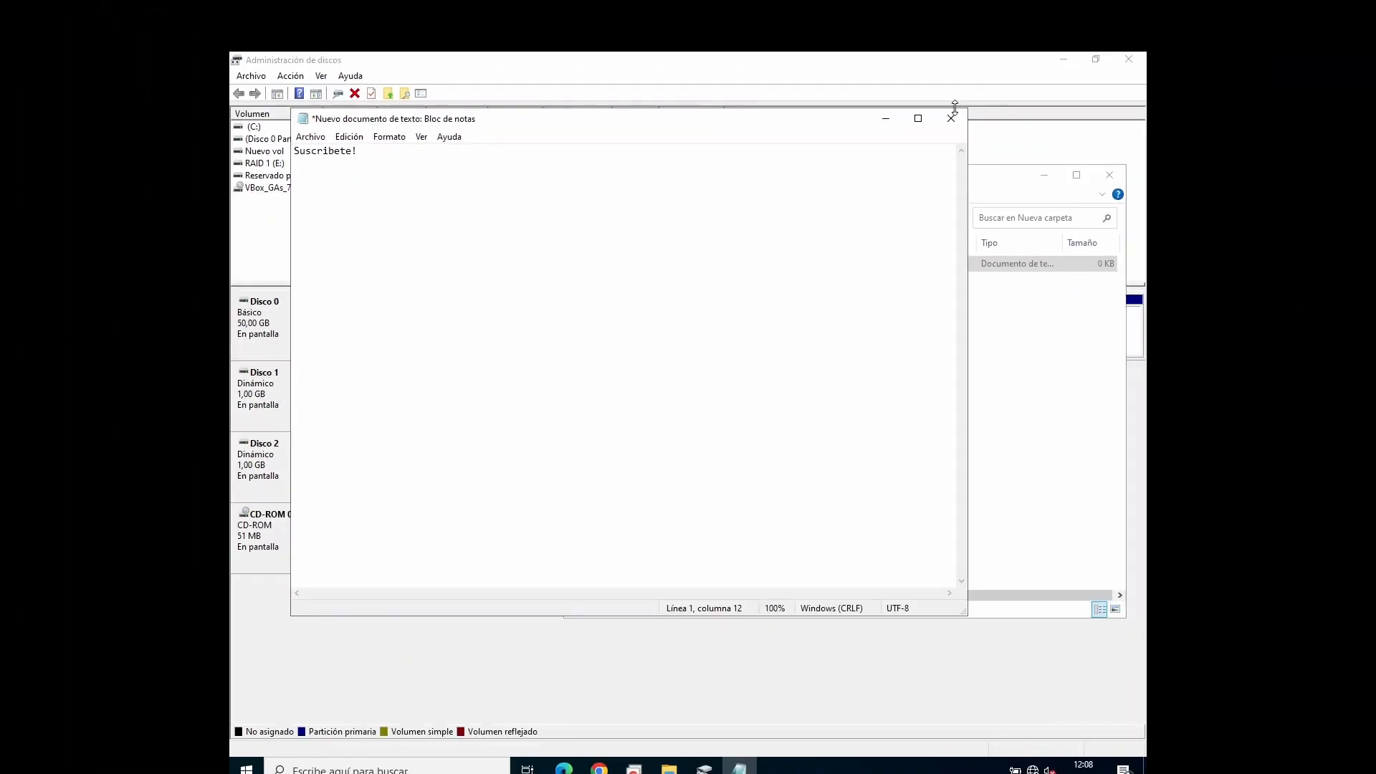
pyautogui.click(953, 119)
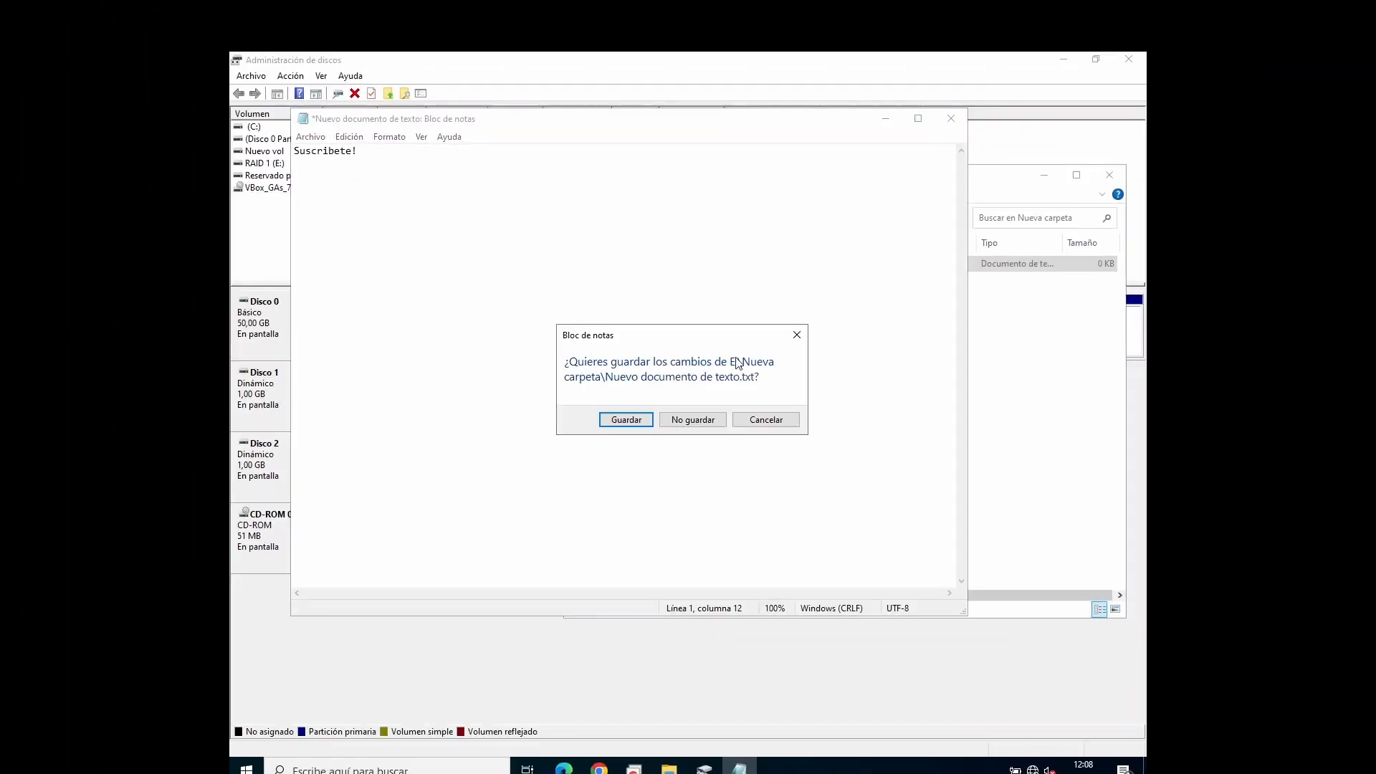
pyautogui.click(670, 423)
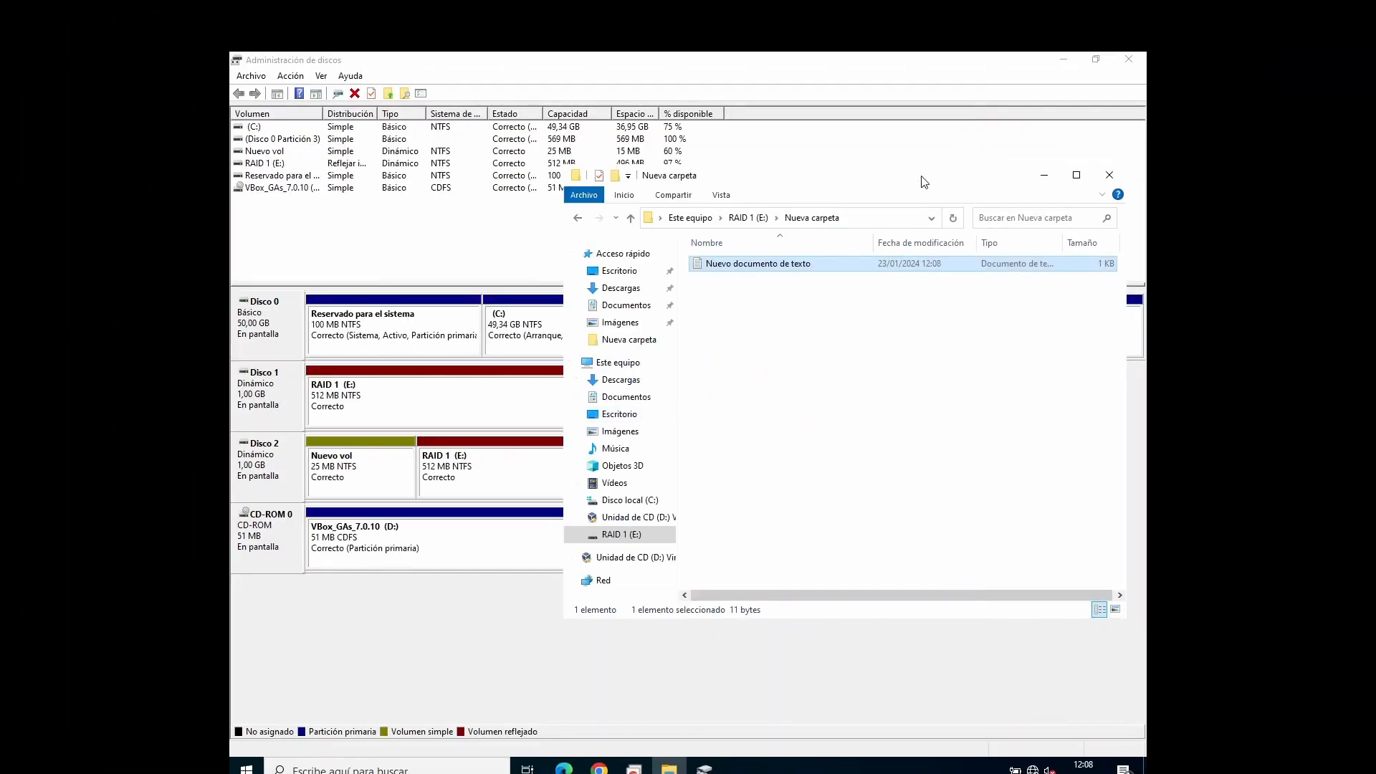
pyautogui.click(1101, 179)
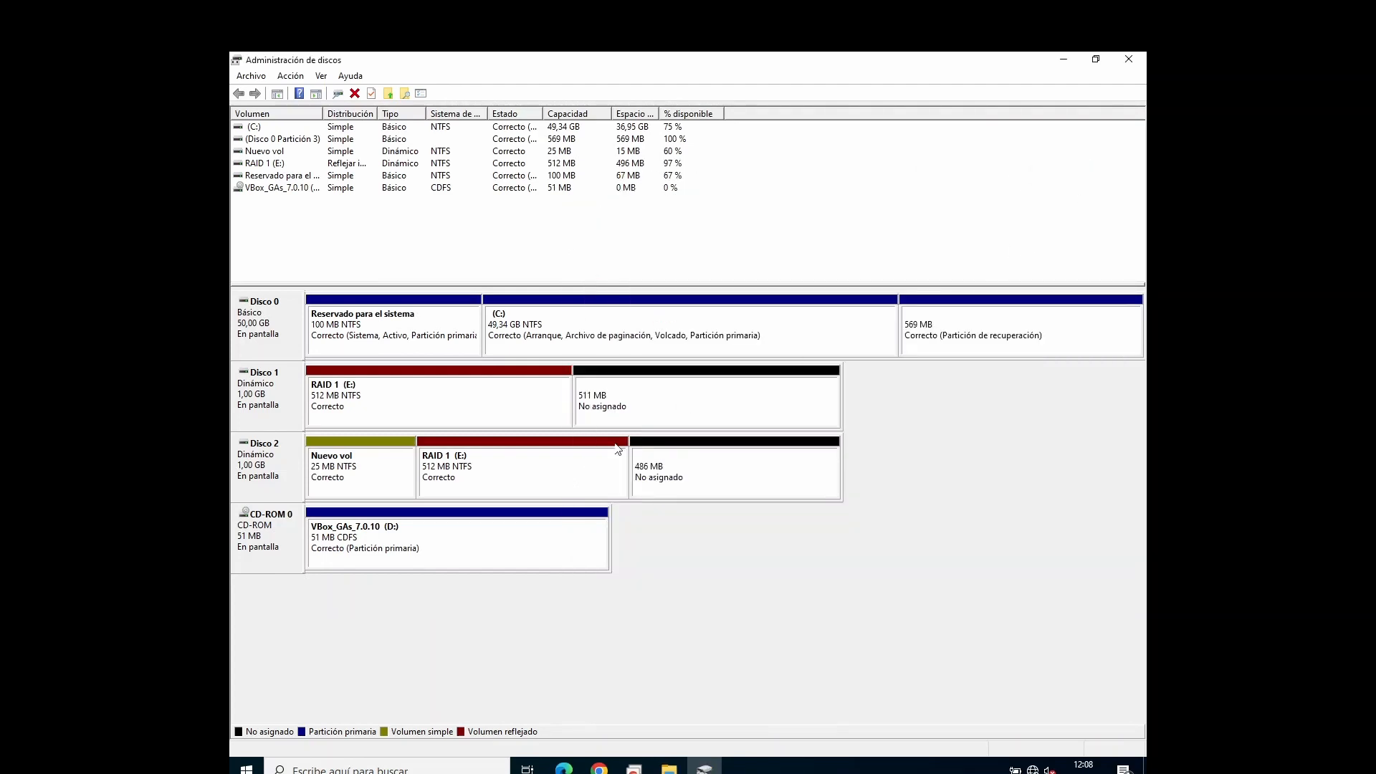
# Step: Remove the RAID 1 (E:) mirror from Disco 2, and check the freed space there and the volume kept on Disco 1
pyautogui.rightClick(522, 457)
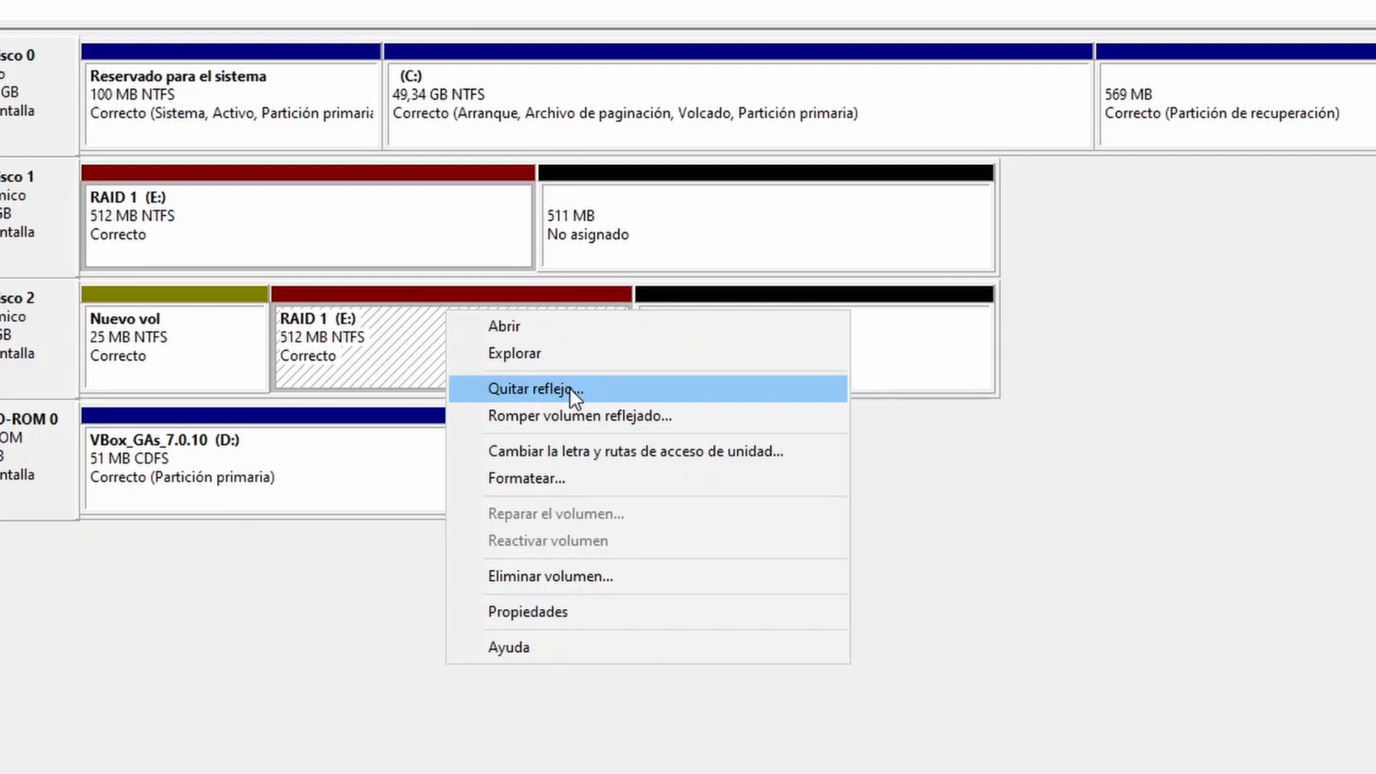
pyautogui.click(575, 391)
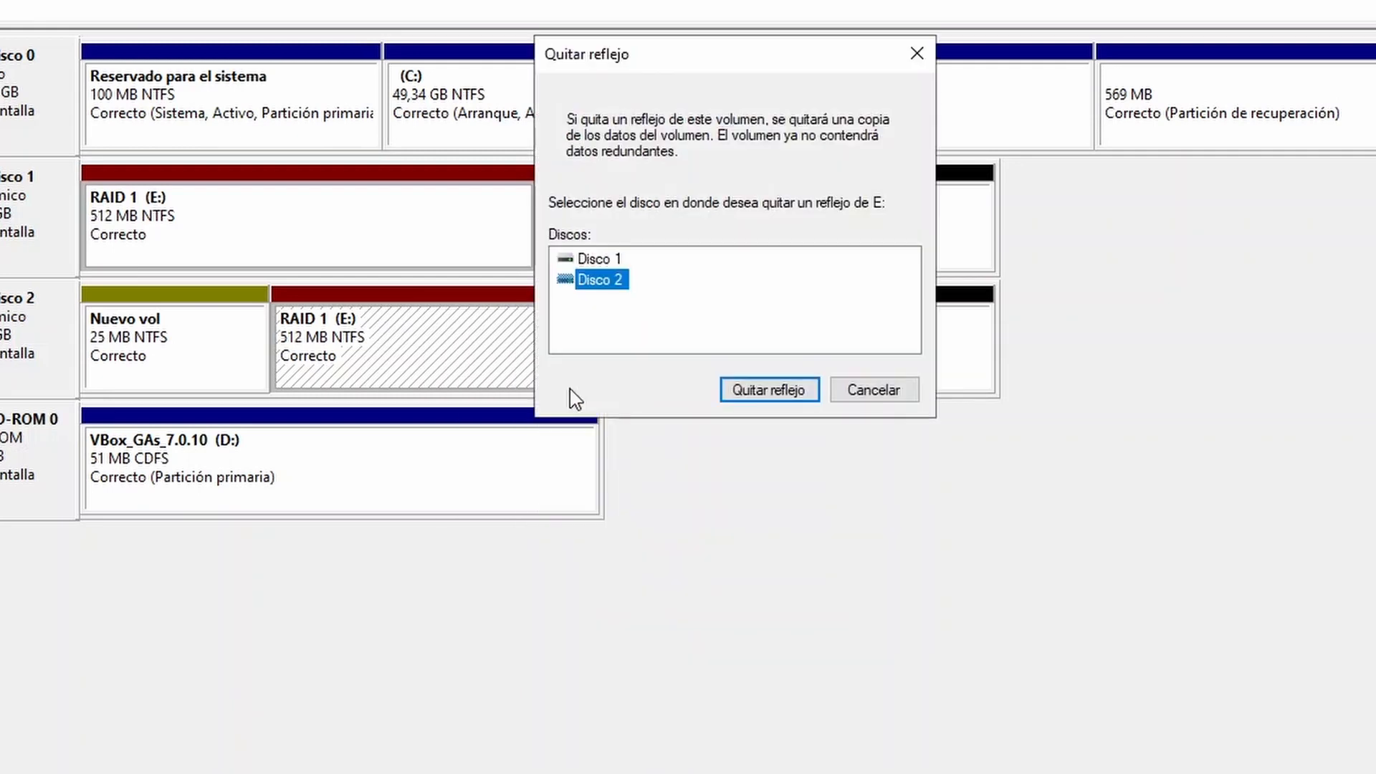
pyautogui.click(787, 393)
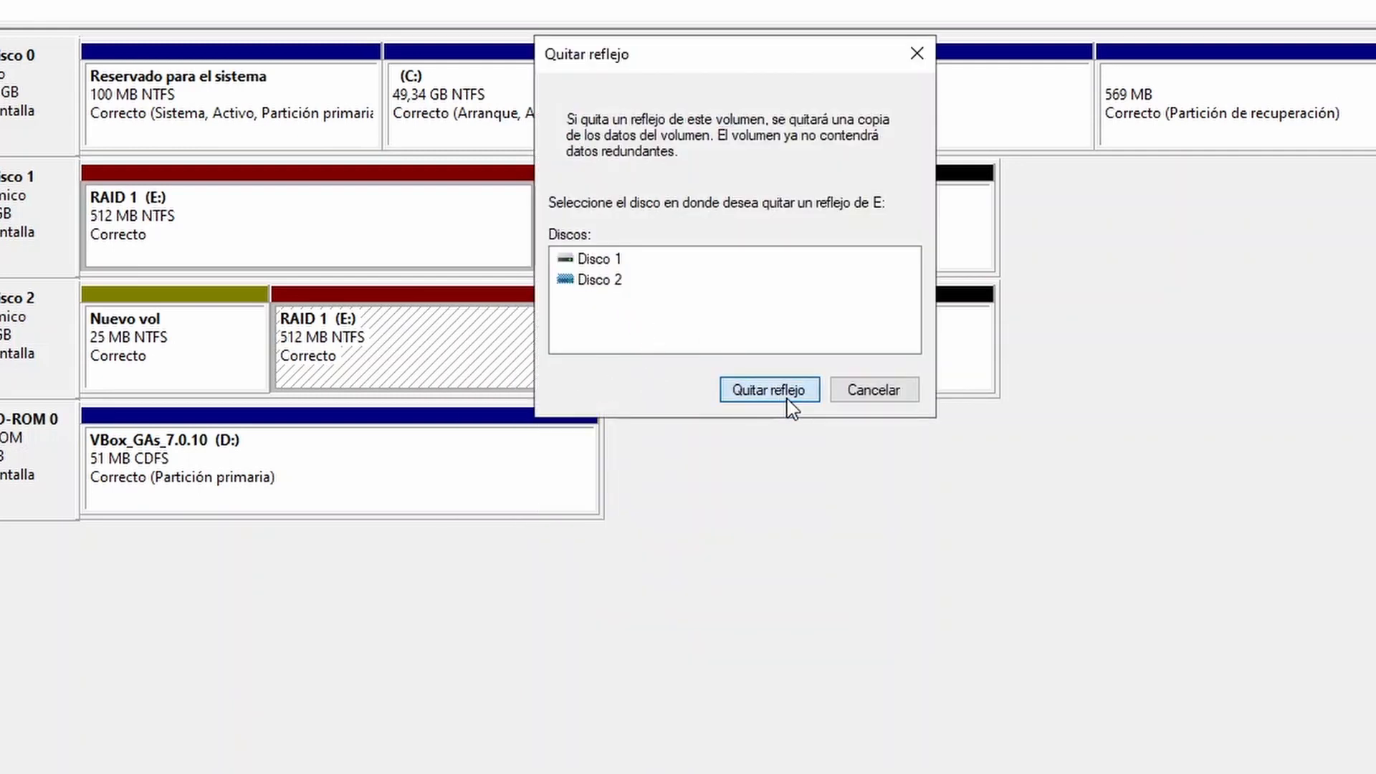
pyautogui.click(794, 326)
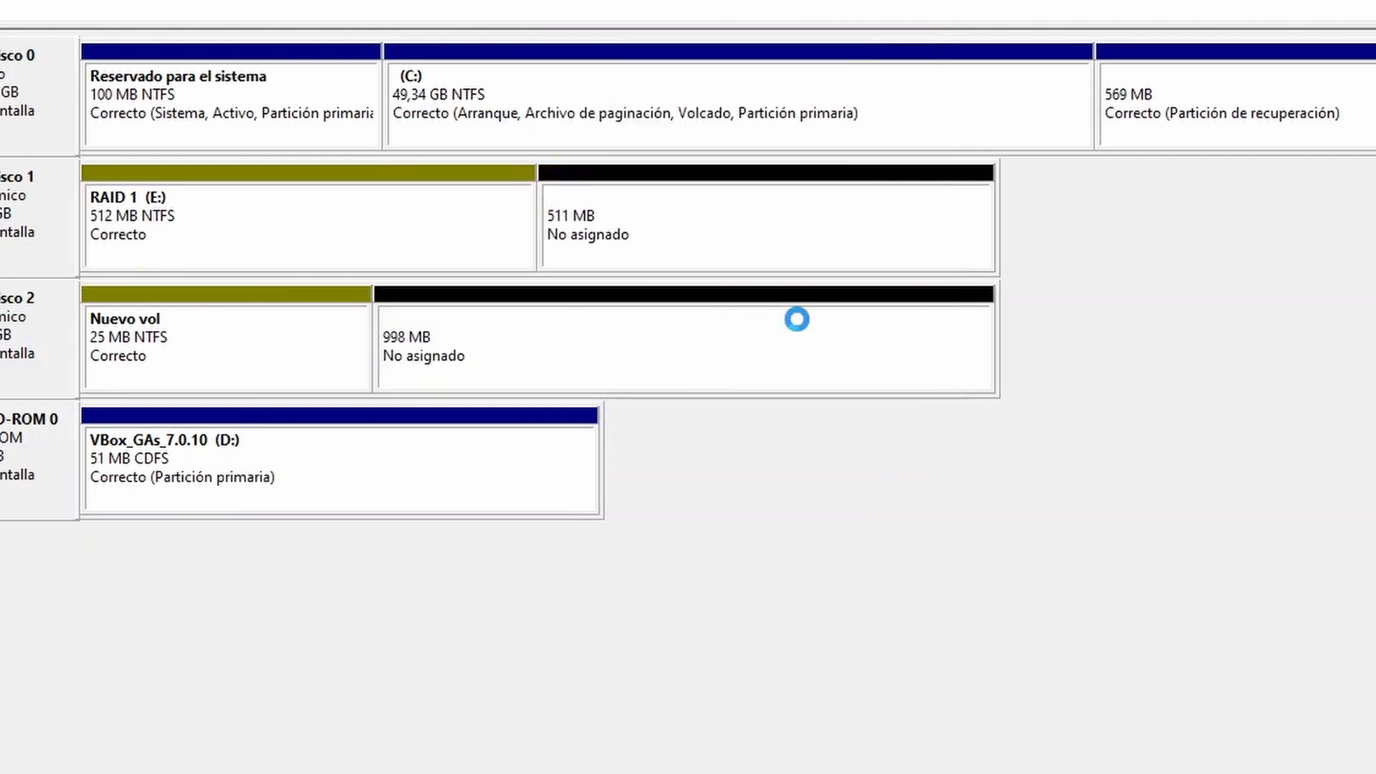
pyautogui.click(745, 360)
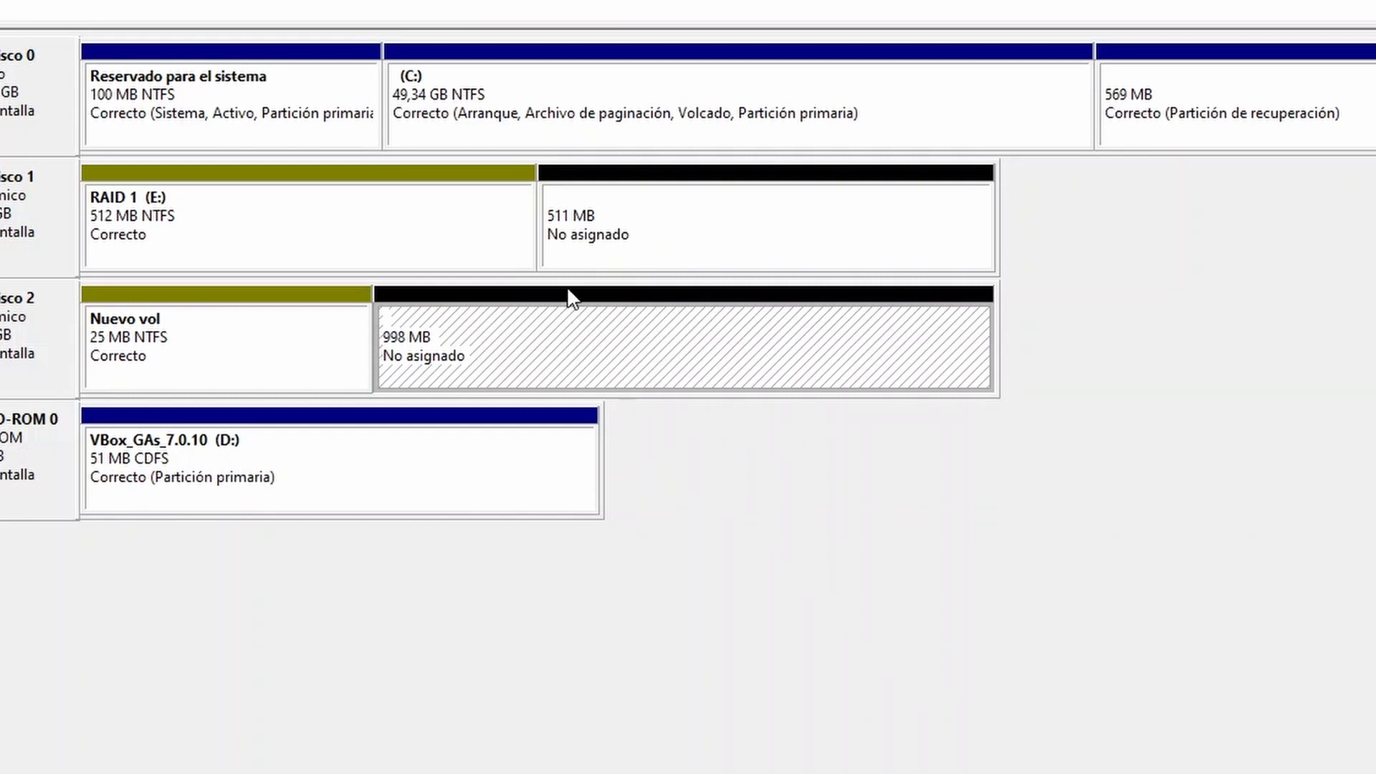
pyautogui.click(320, 192)
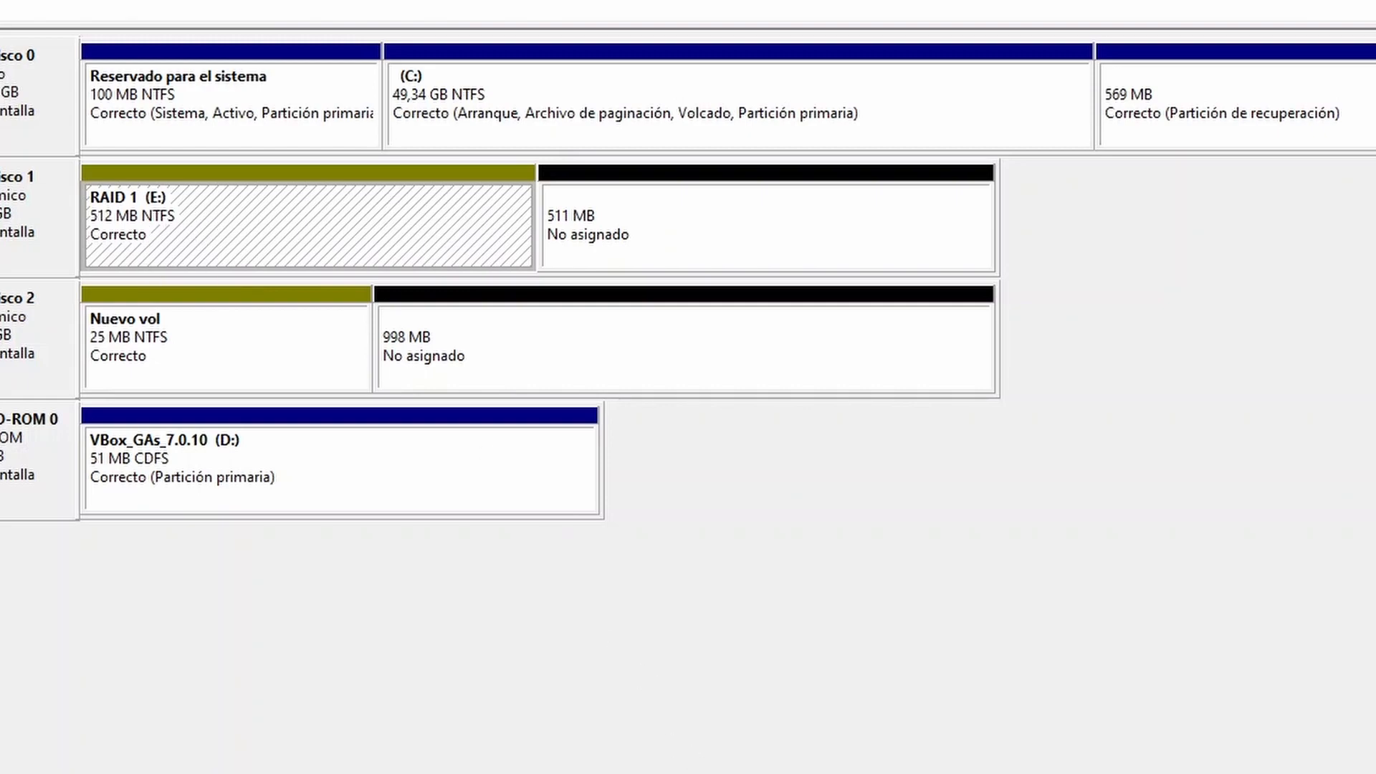
# Step: Check the contents of the text document inside Nueva carpeta on RAID 1 (E:) in File Explorer, and close both windows
pyautogui.press('super+e')
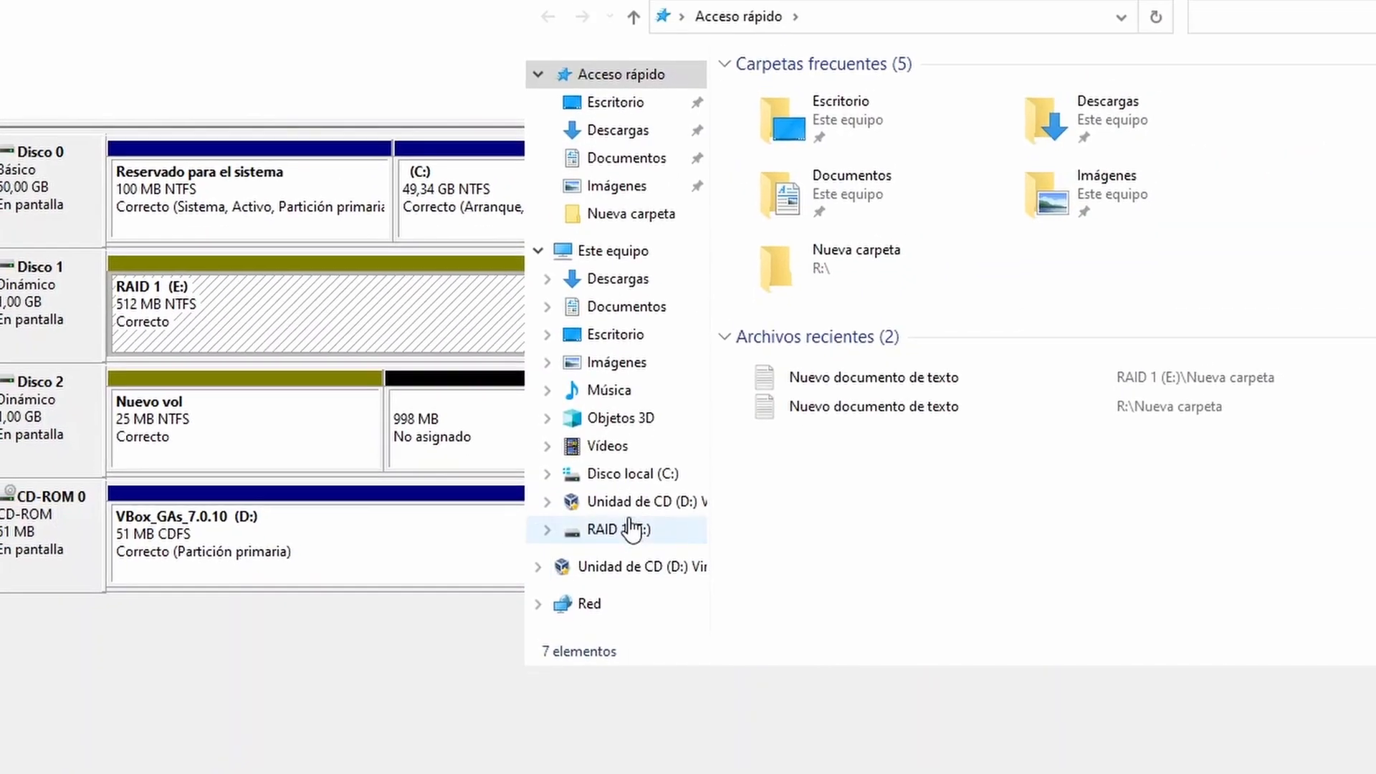
pyautogui.click(630, 529)
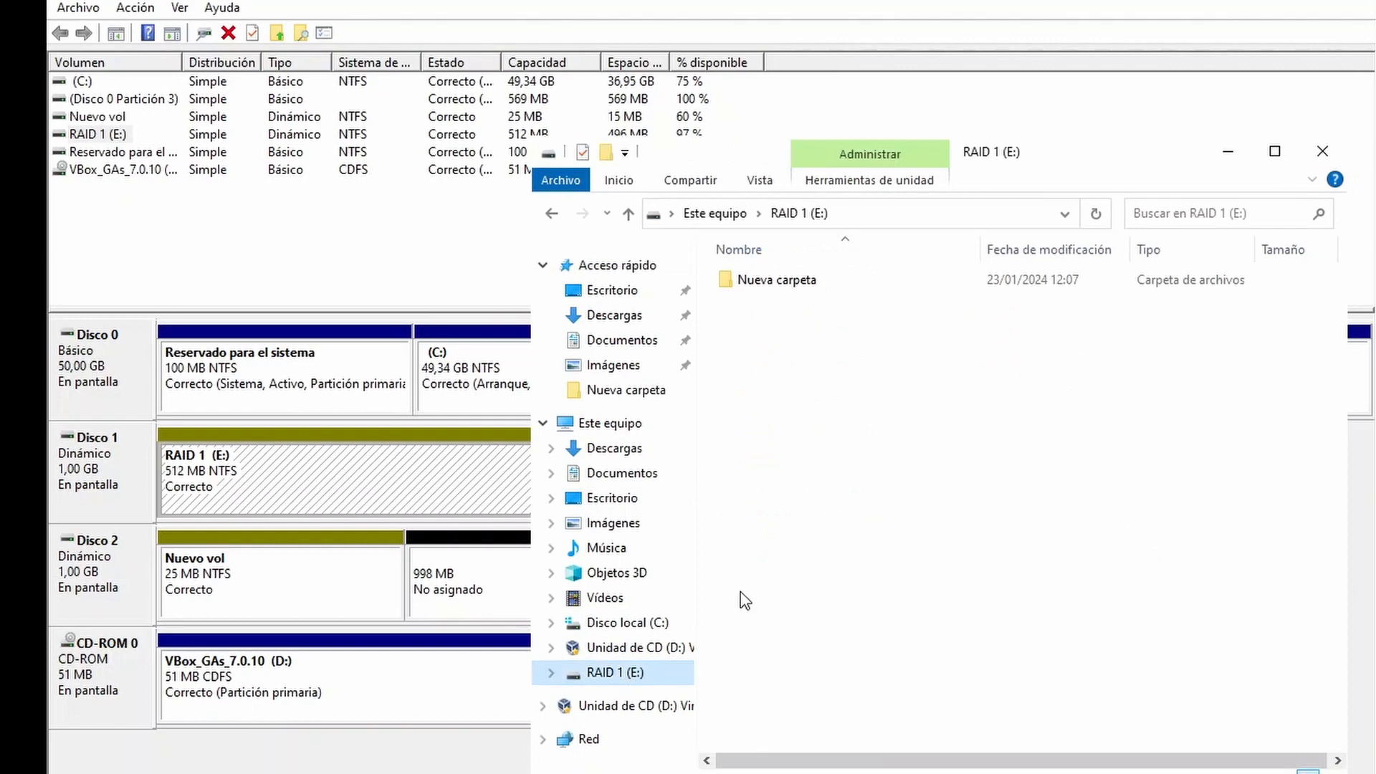
pyautogui.doubleClick(819, 281)
pyautogui.doubleClick(811, 287)
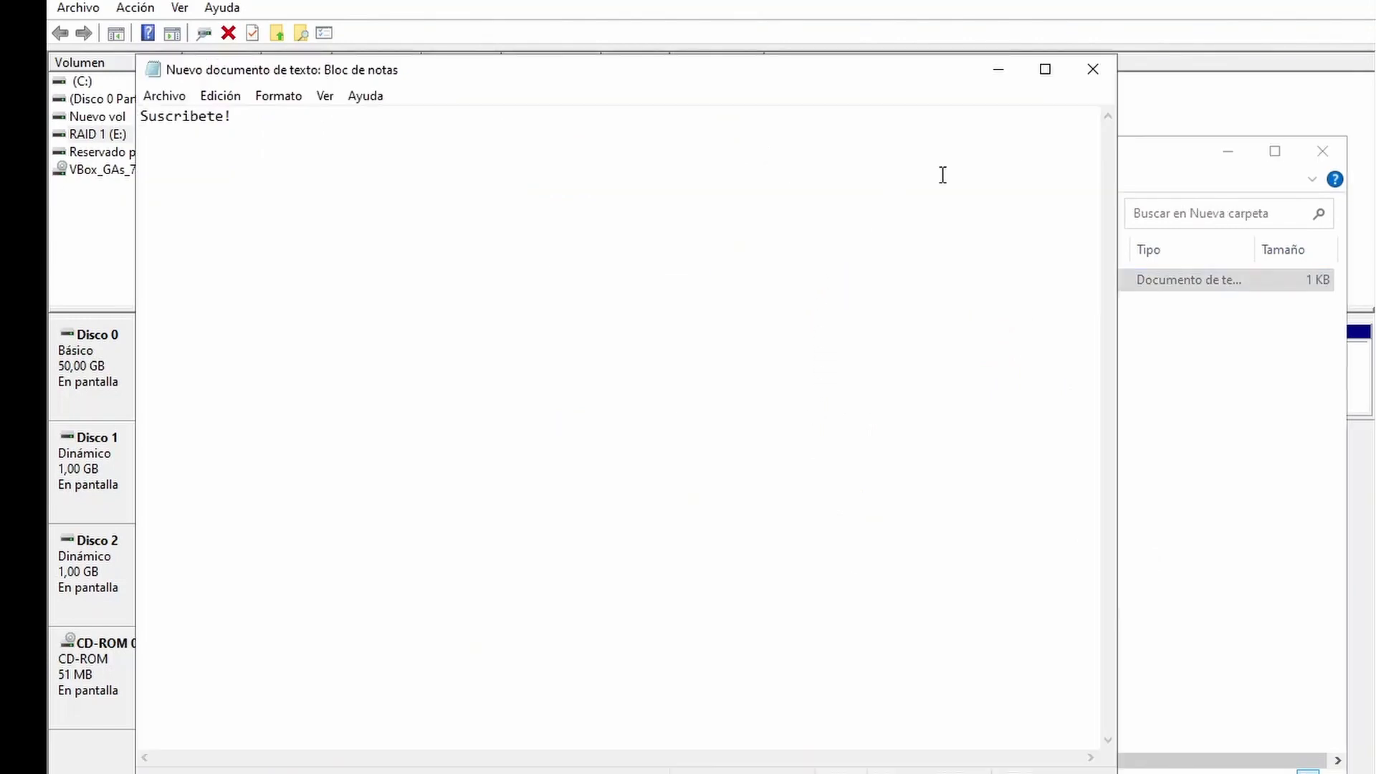
pyautogui.click(361, 138)
pyautogui.moveTo(360, 138); pyautogui.dragTo(141, 138)
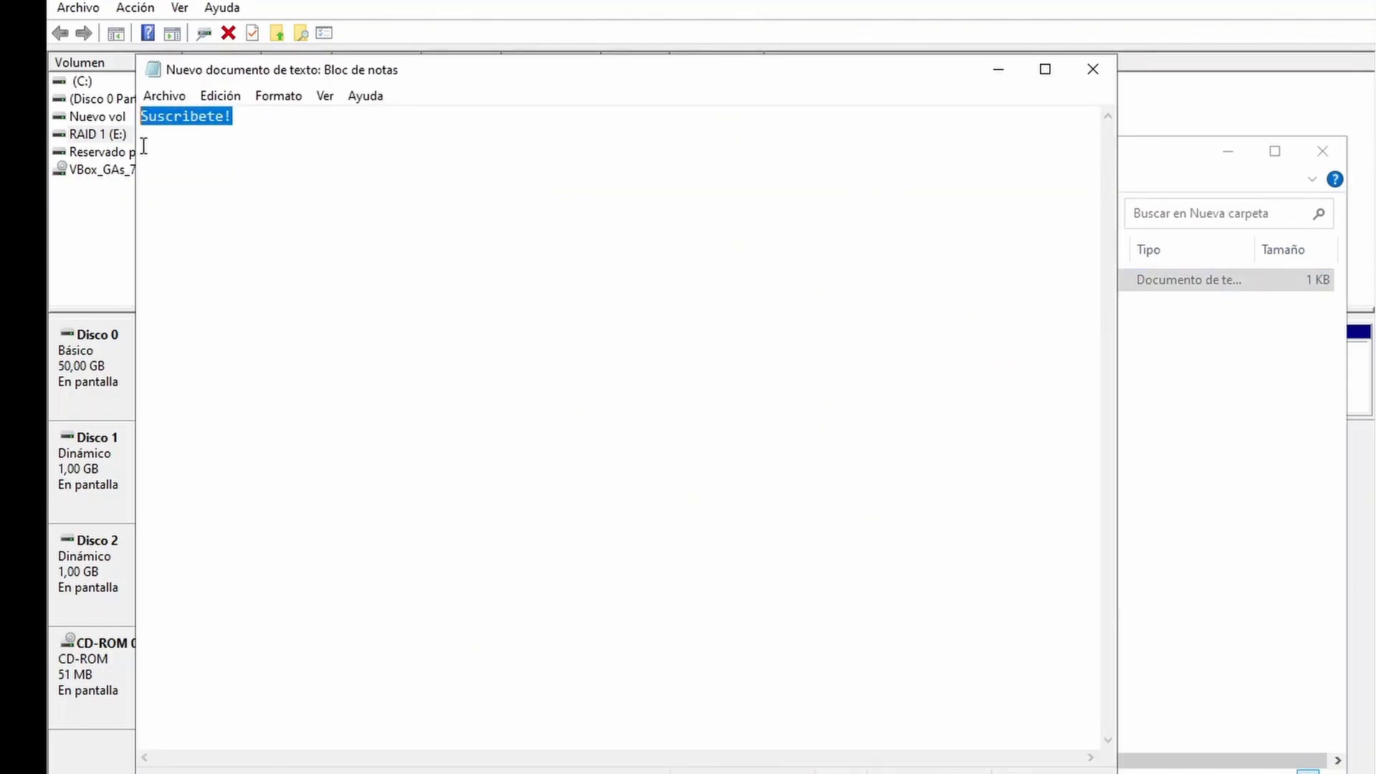
pyautogui.click(1093, 69)
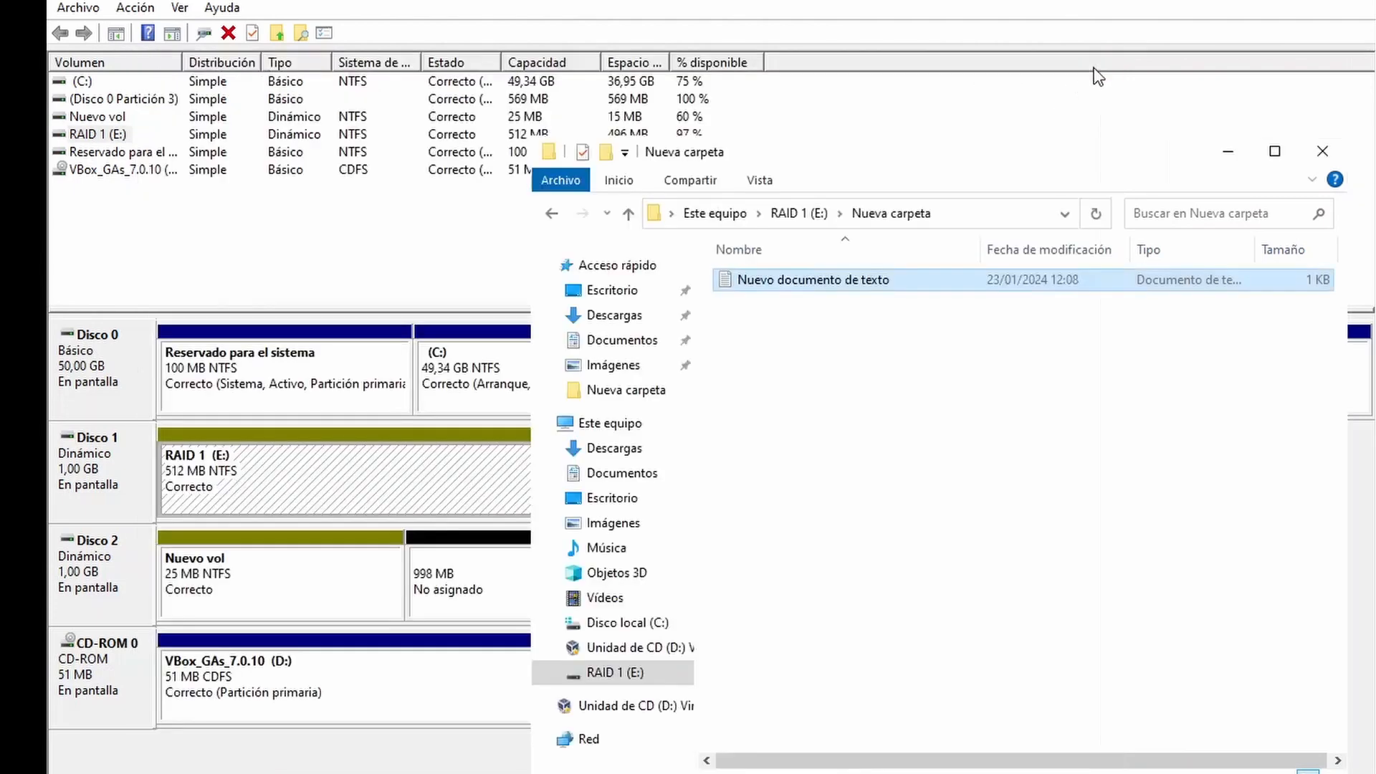
pyautogui.click(1323, 150)
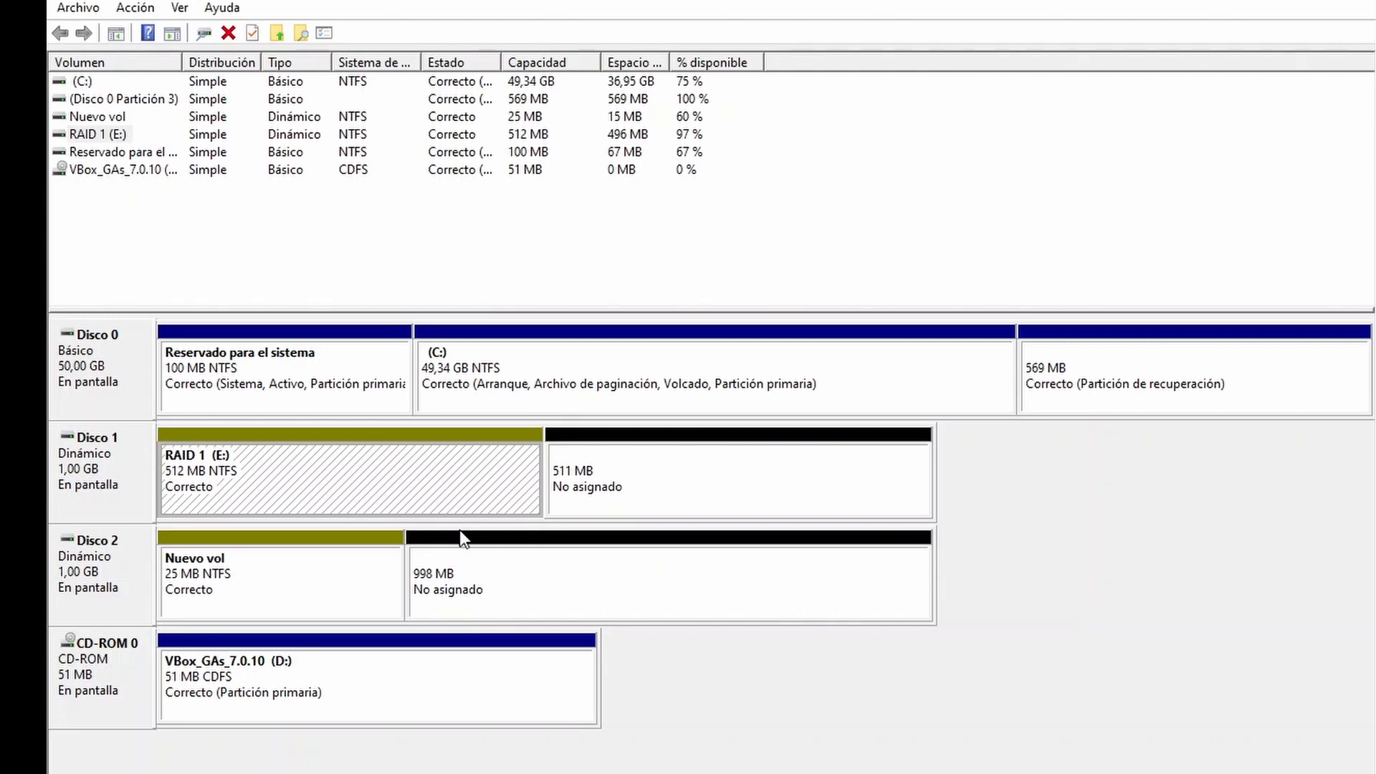
# Step: Compare the unallocated spaces on Disco 1 and Disco 2 after the mirror's removal
pyautogui.click(466, 573)
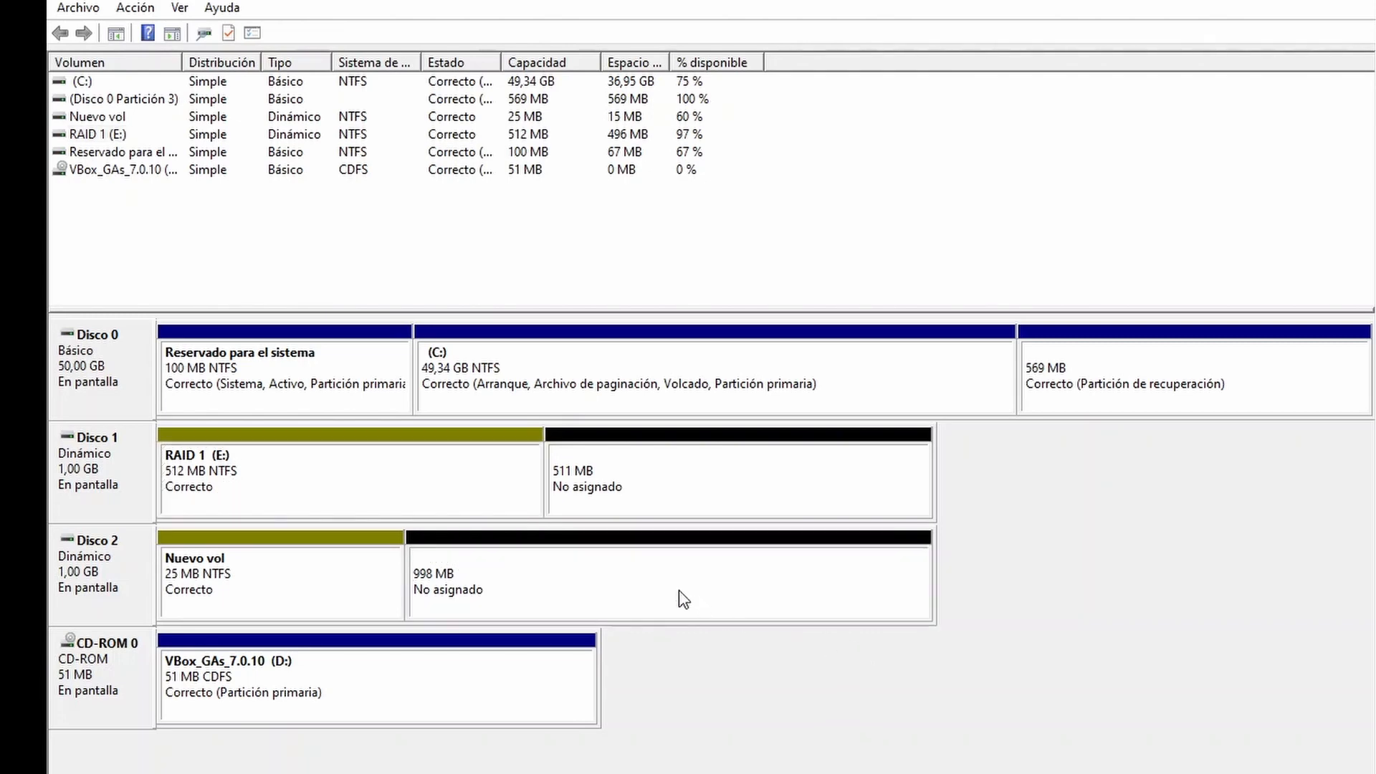
pyautogui.click(722, 502)
pyautogui.click(734, 539)
pyautogui.click(708, 492)
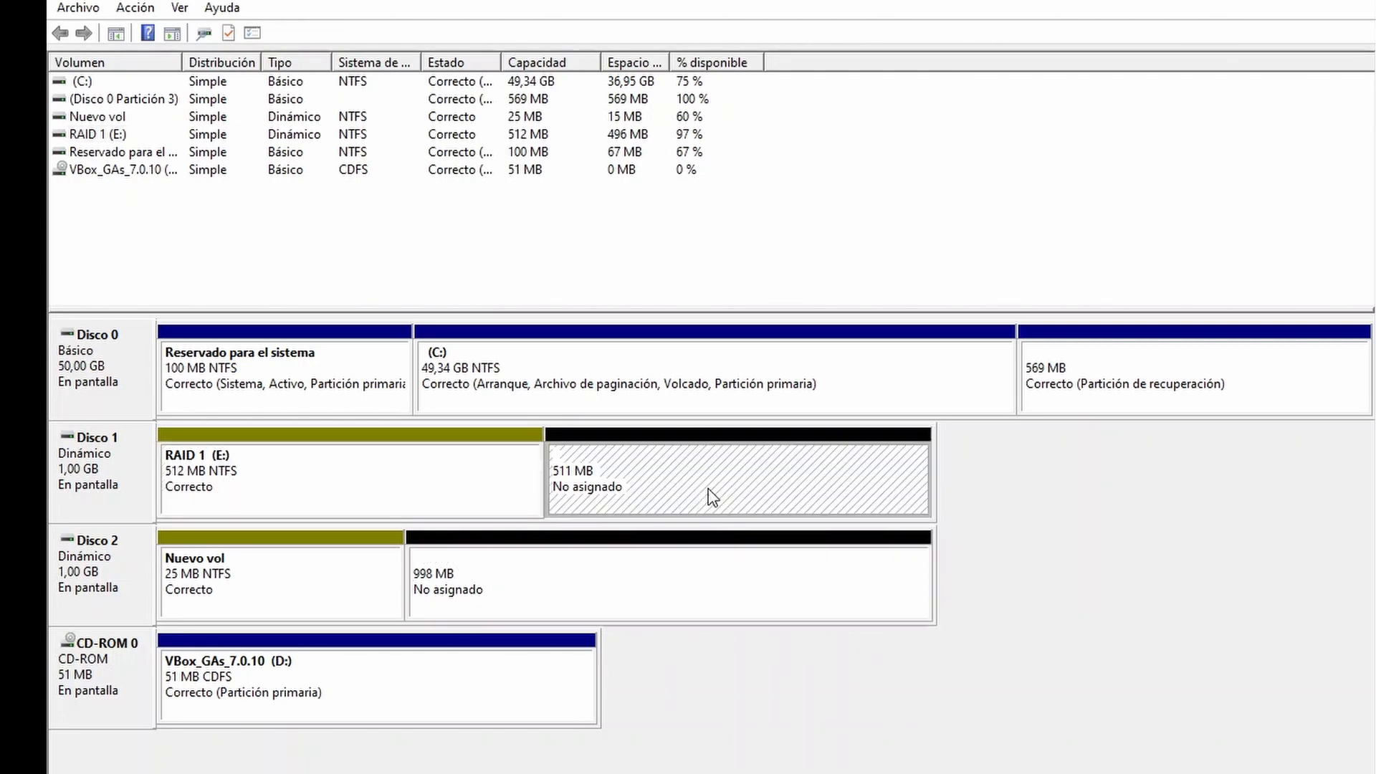
pyautogui.click(701, 559)
pyautogui.click(686, 474)
pyautogui.click(660, 599)
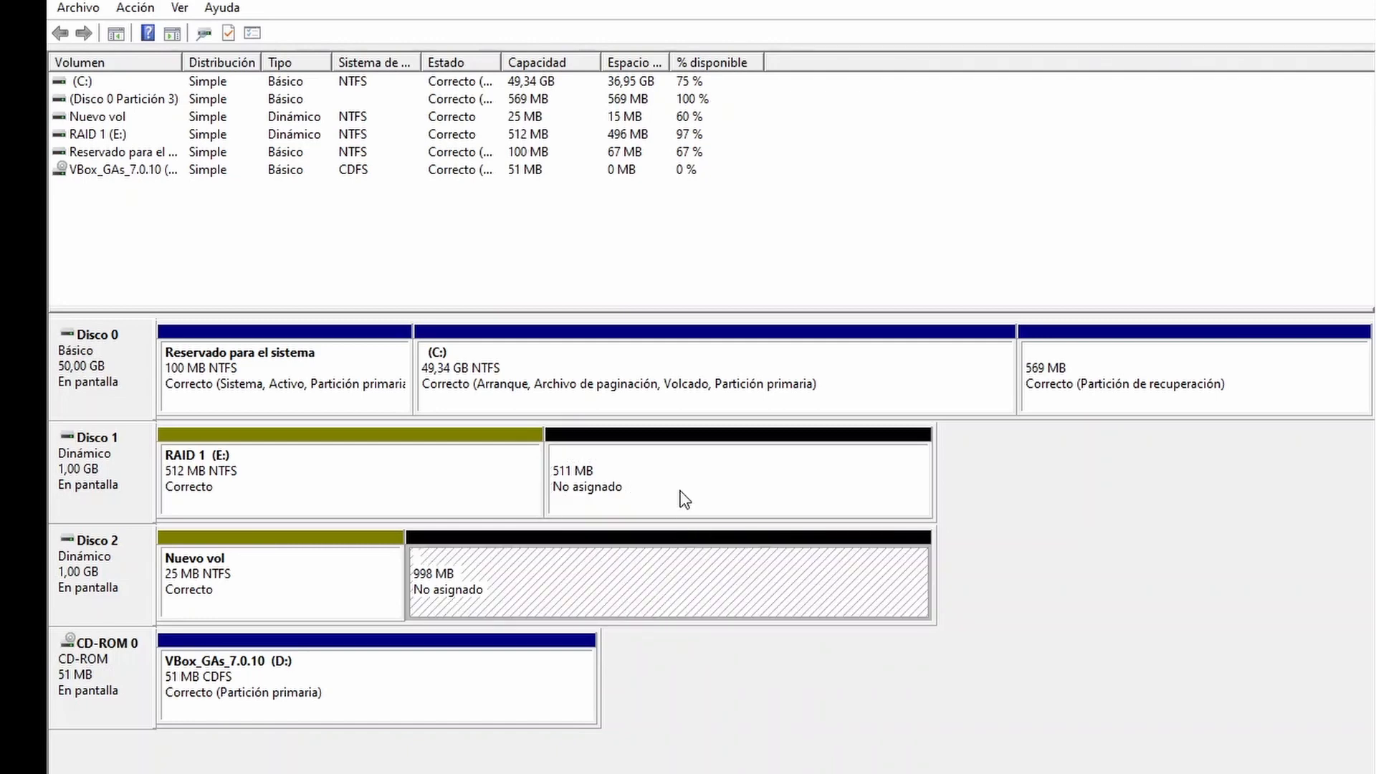
pyautogui.click(681, 495)
pyautogui.click(694, 586)
pyautogui.click(727, 510)
pyautogui.click(760, 556)
pyautogui.click(726, 487)
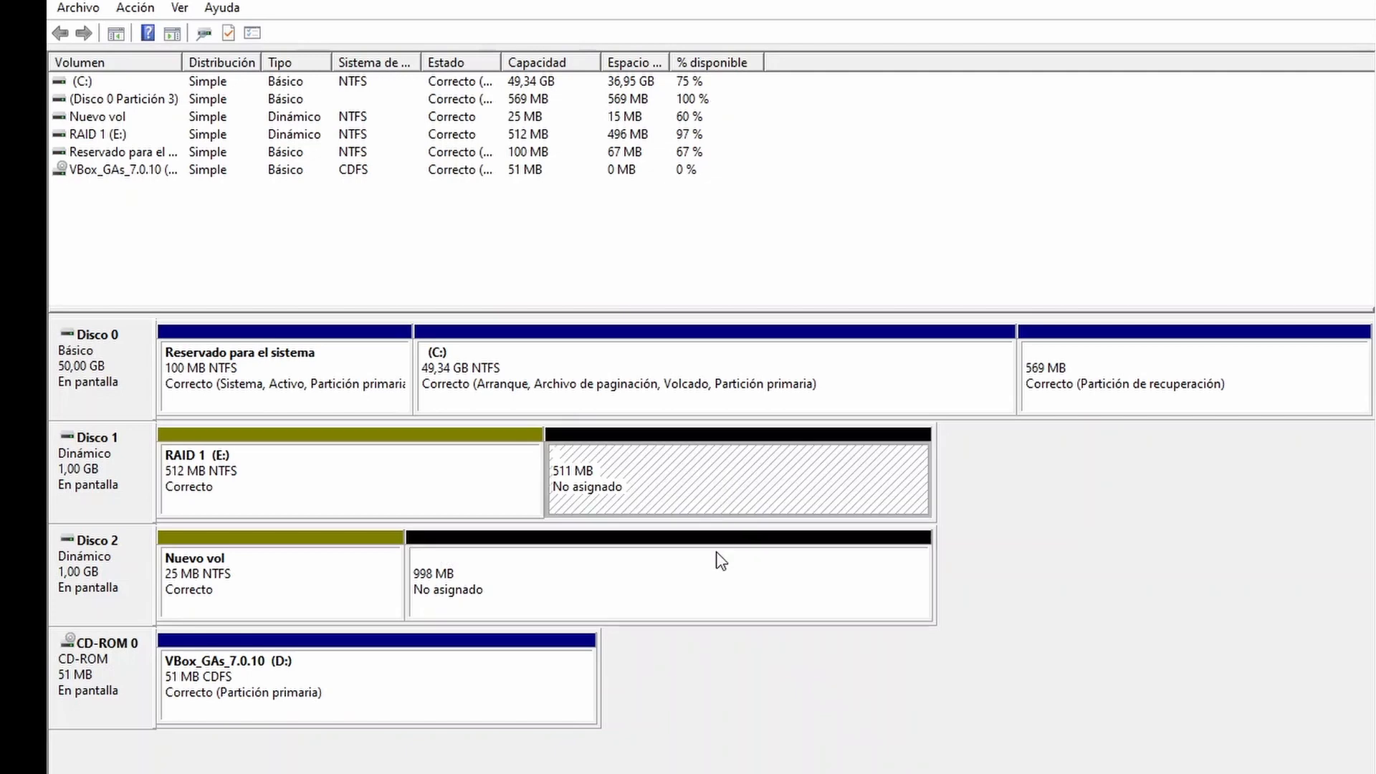
pyautogui.click(716, 554)
pyautogui.click(732, 489)
# Step: Add a mirror of the RAID 1 (E:) volume on Disco 2
pyautogui.click(465, 500)
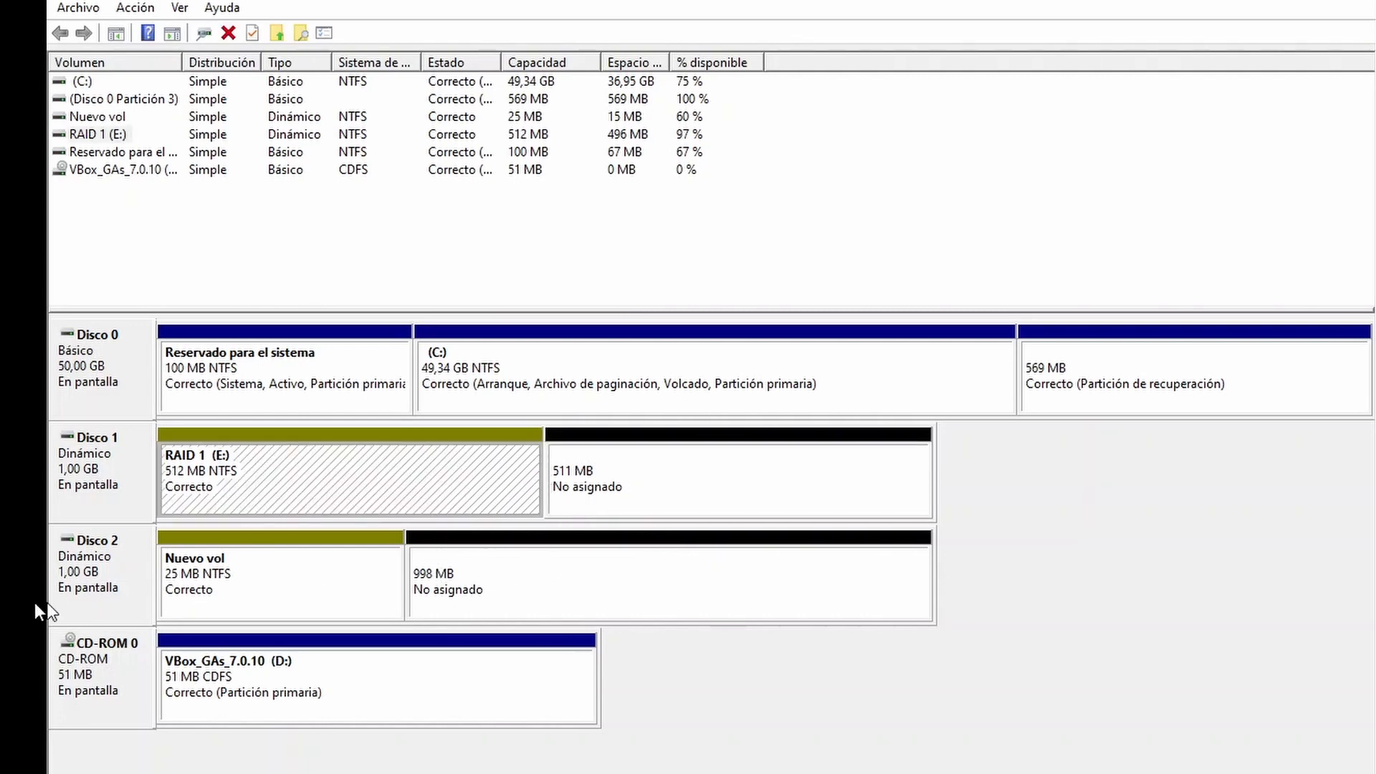
pyautogui.rightClick(417, 467)
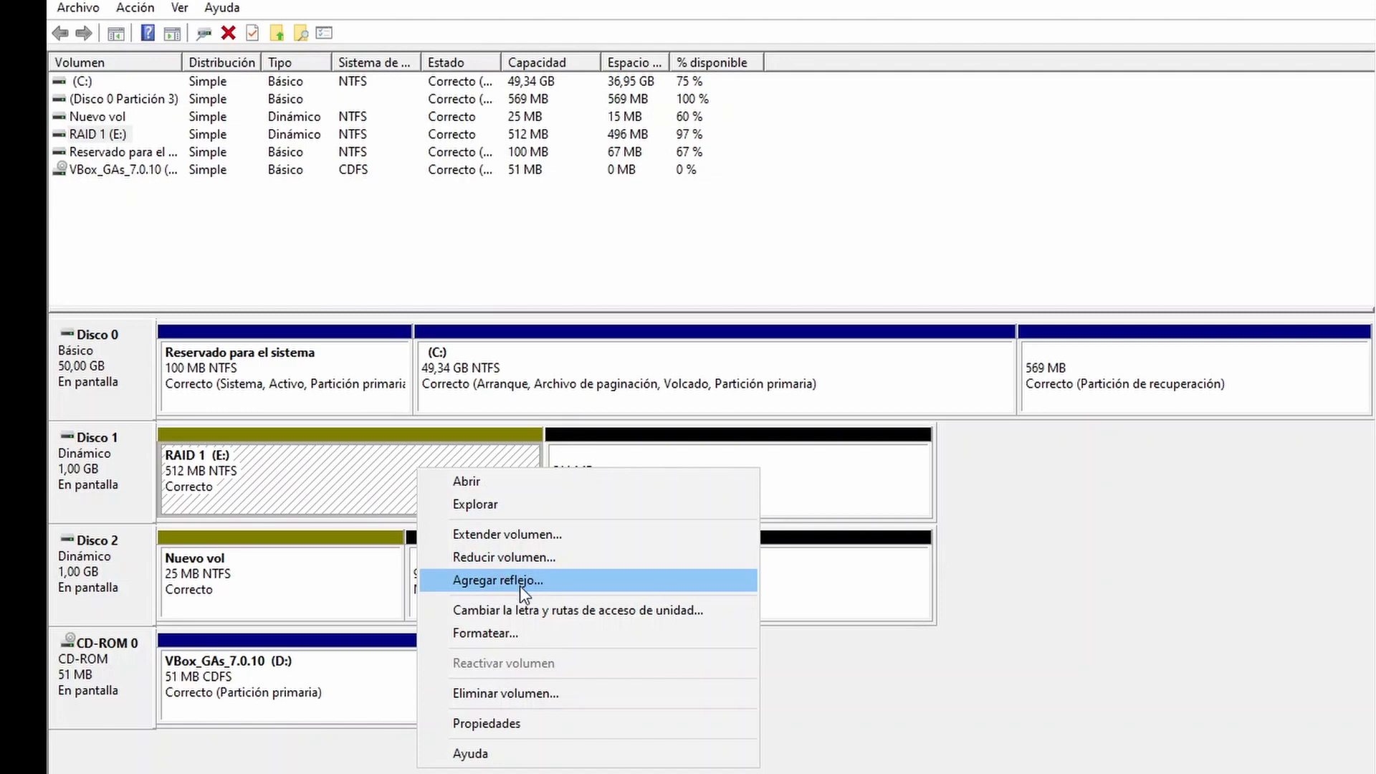
pyautogui.click(475, 589)
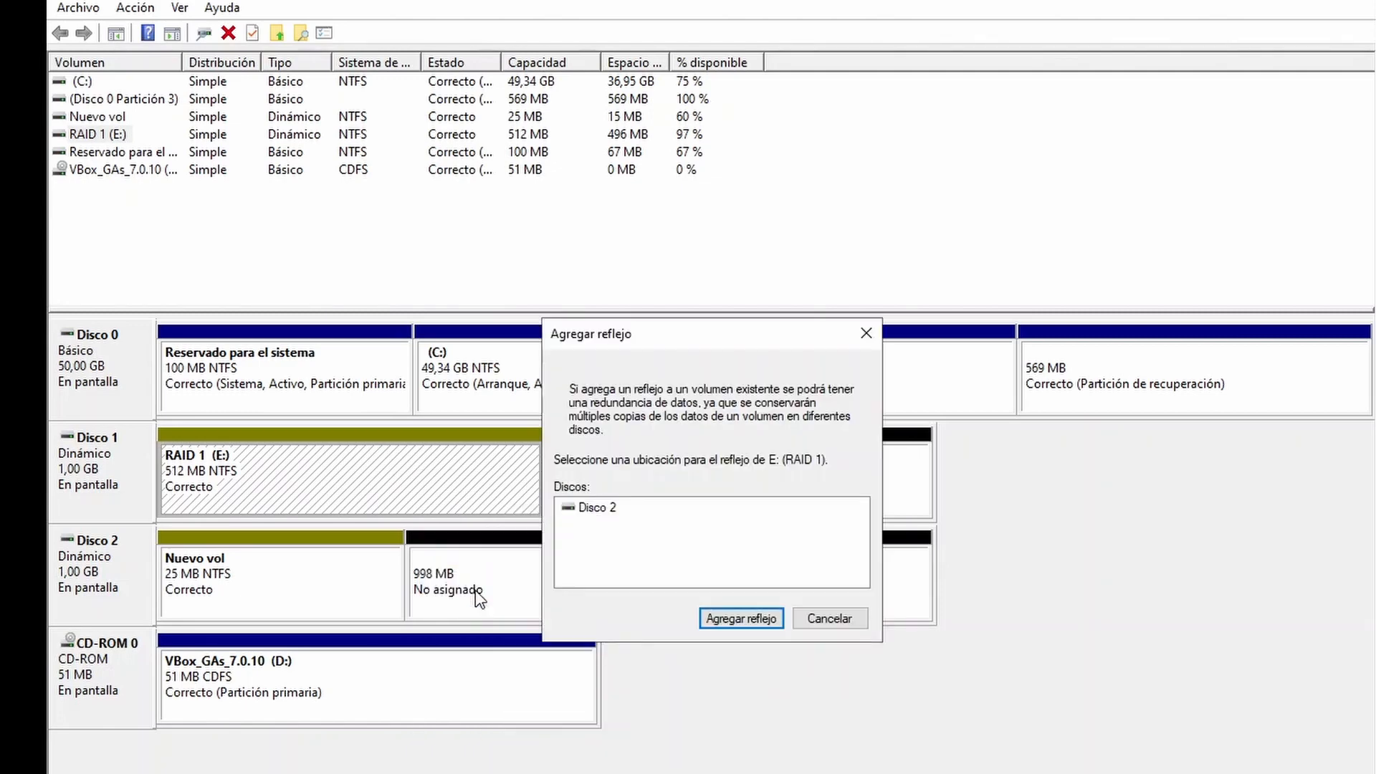
pyautogui.click(604, 511)
pyautogui.click(741, 617)
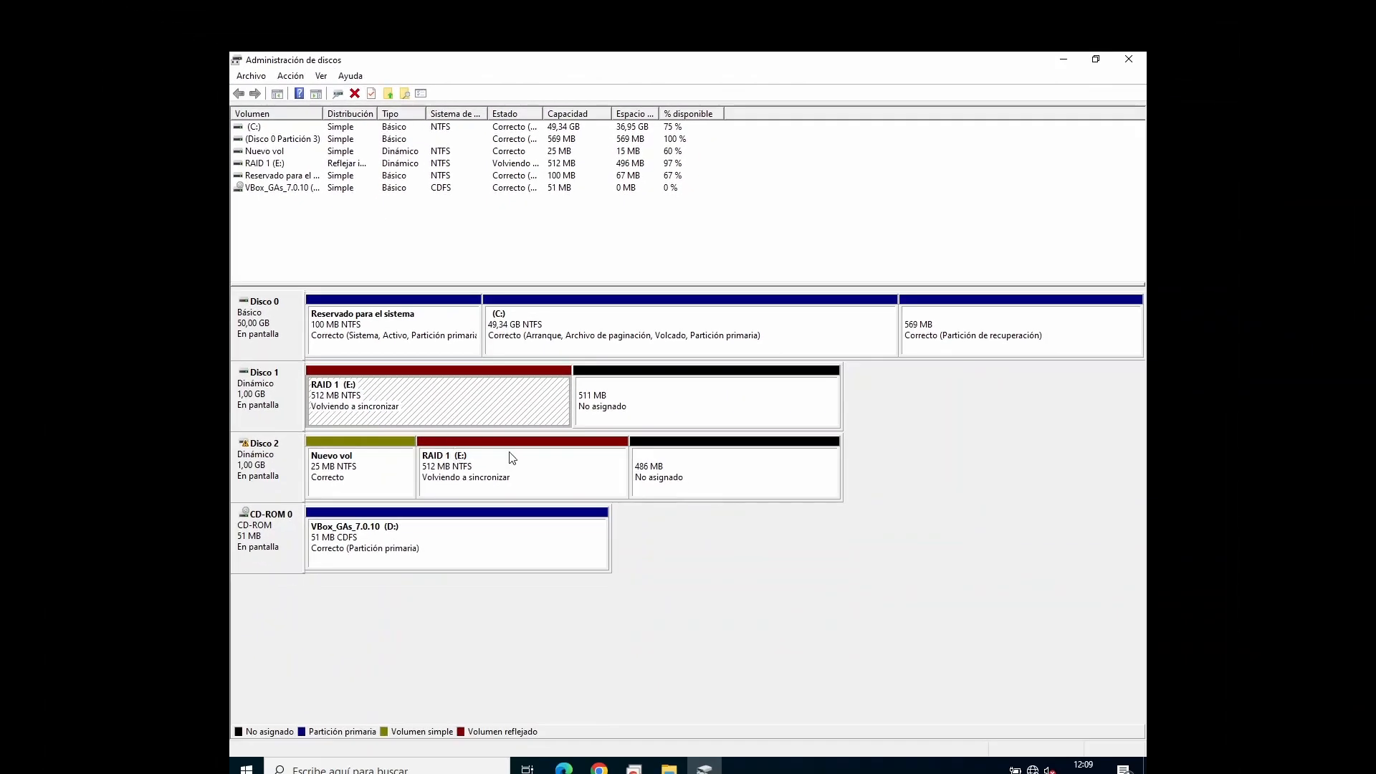
# Step: Review the RAID 1 (E:) portions on Disco 1 and Disco 2 once resynchronized, and close Disk Management
pyautogui.click(457, 566)
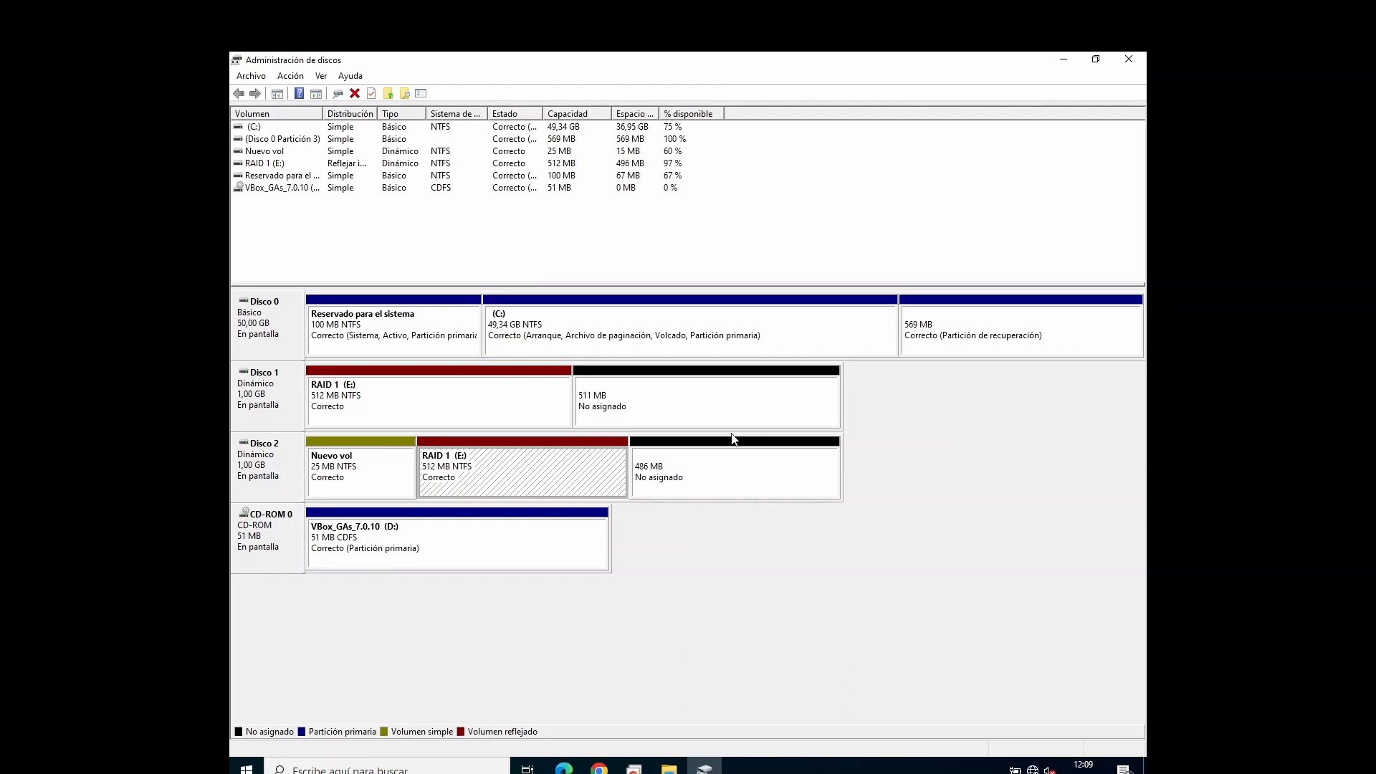
pyautogui.click(460, 416)
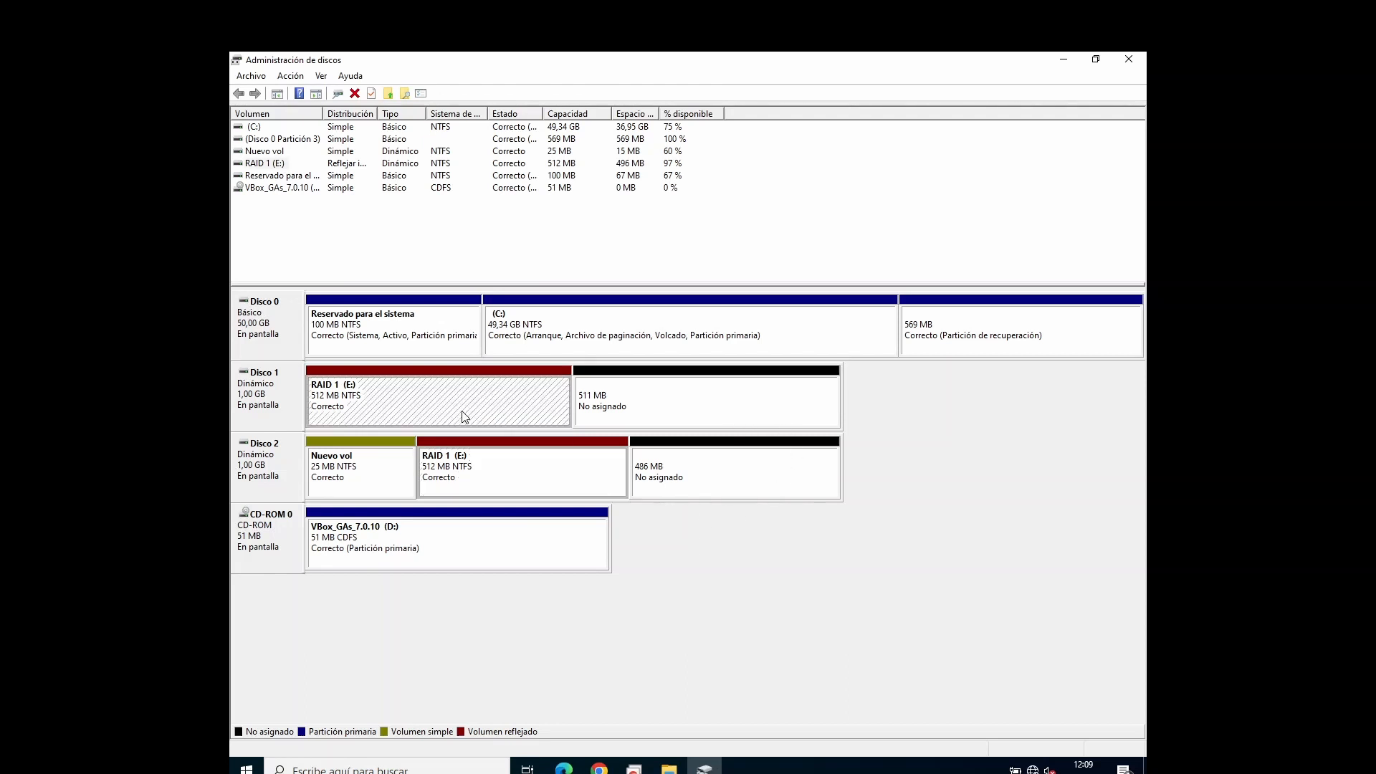
pyautogui.click(548, 484)
pyautogui.click(763, 535)
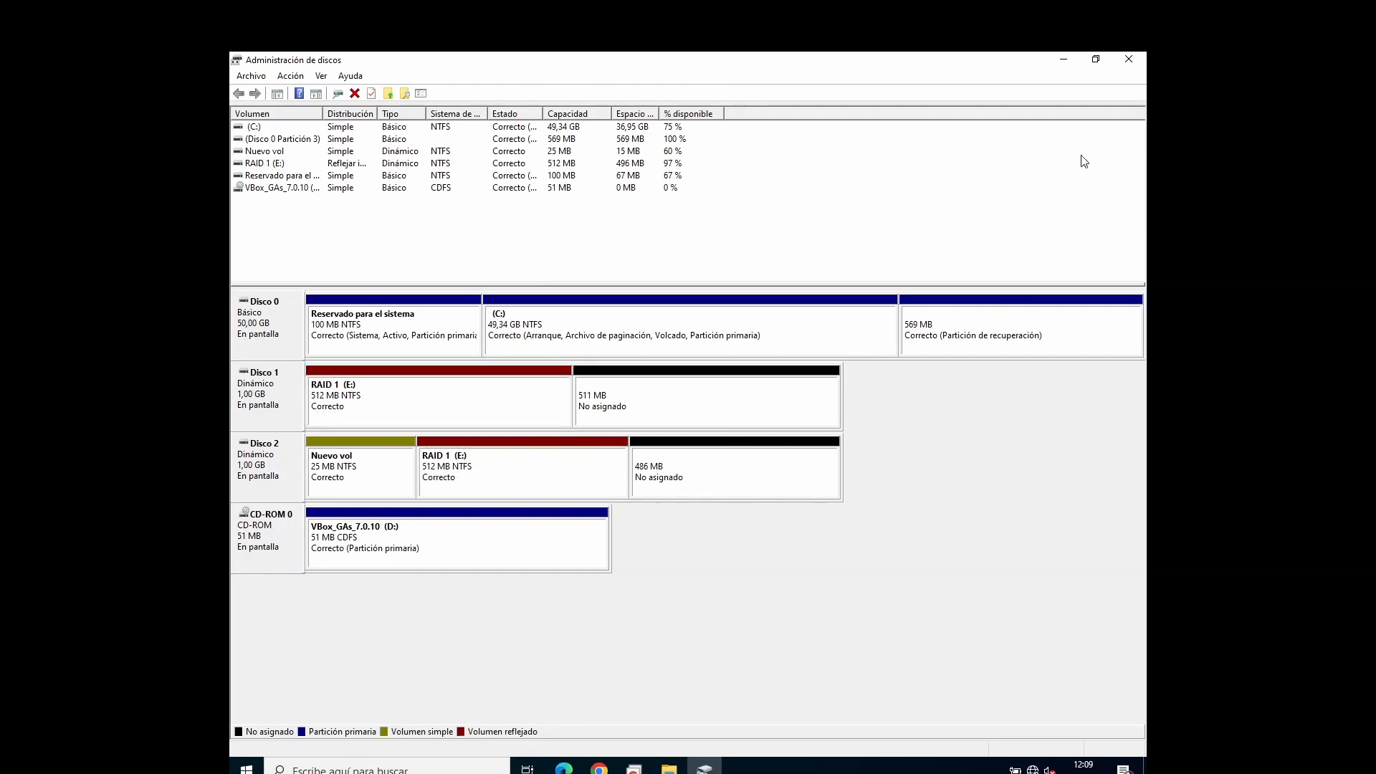
pyautogui.click(1129, 59)
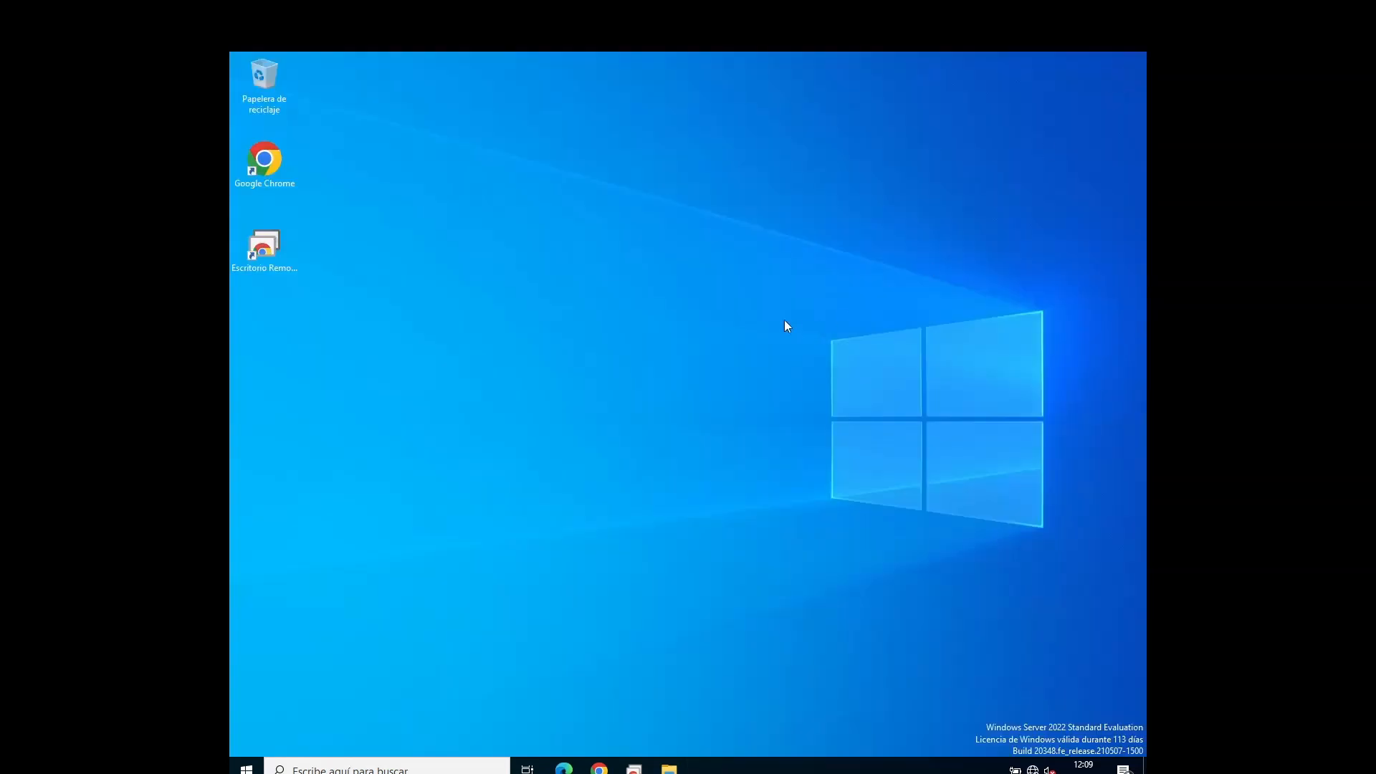
# Step: Shut down Windows Server with the Apagar option, keeping the reason Otros (planeado) and entering "a" as the comment
pyautogui.rightClick(712, 278)
pyautogui.click(610, 343)
pyautogui.hotkey('alt', 'F4')
pyautogui.click(624, 264)
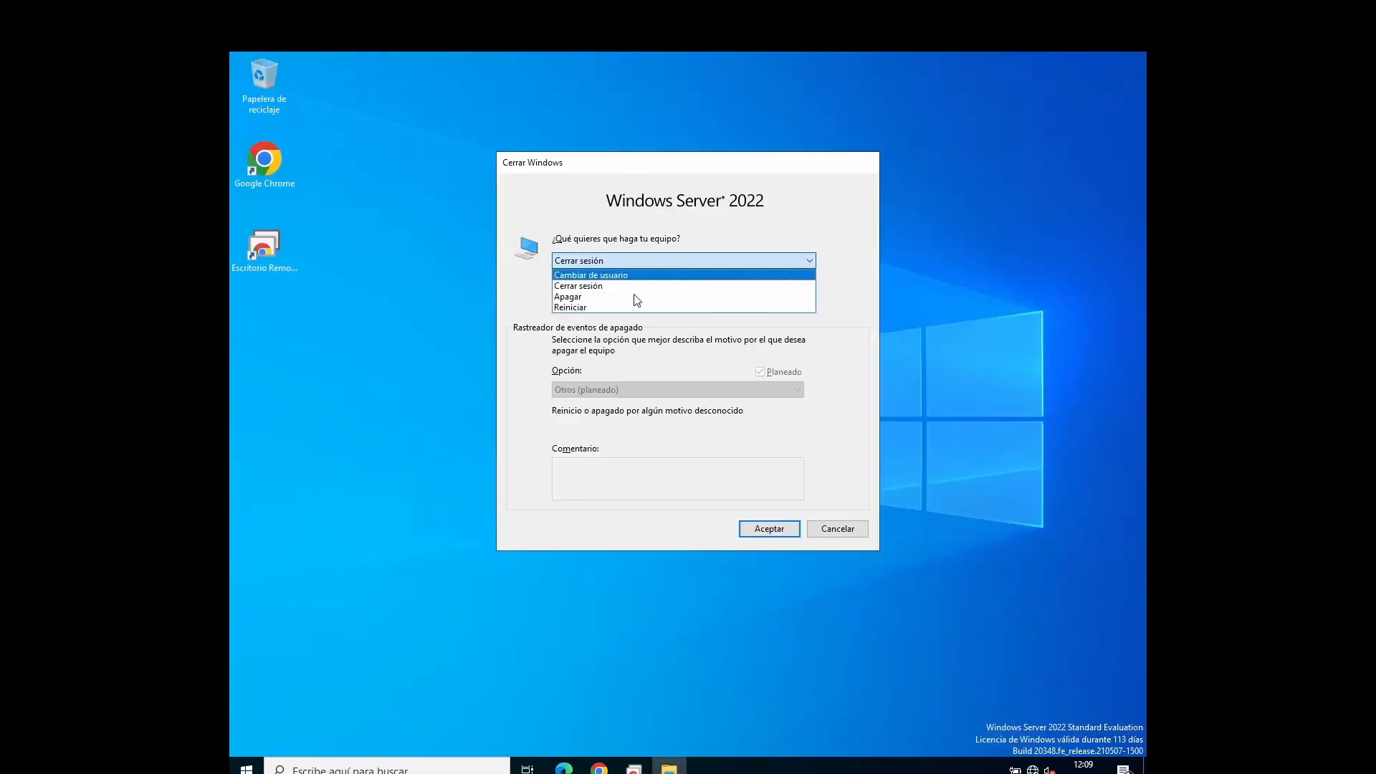
pyautogui.click(606, 297)
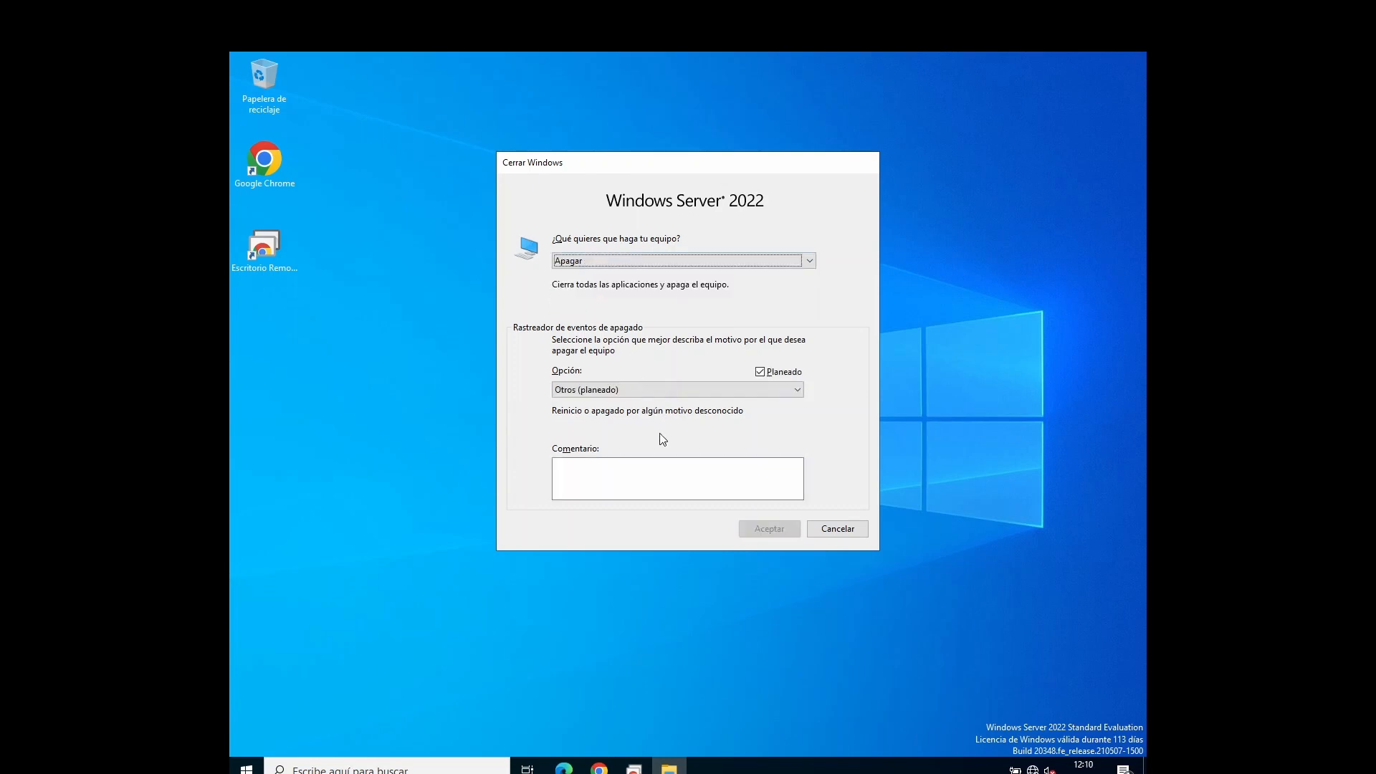
pyautogui.click(654, 465)
pyautogui.write('a')
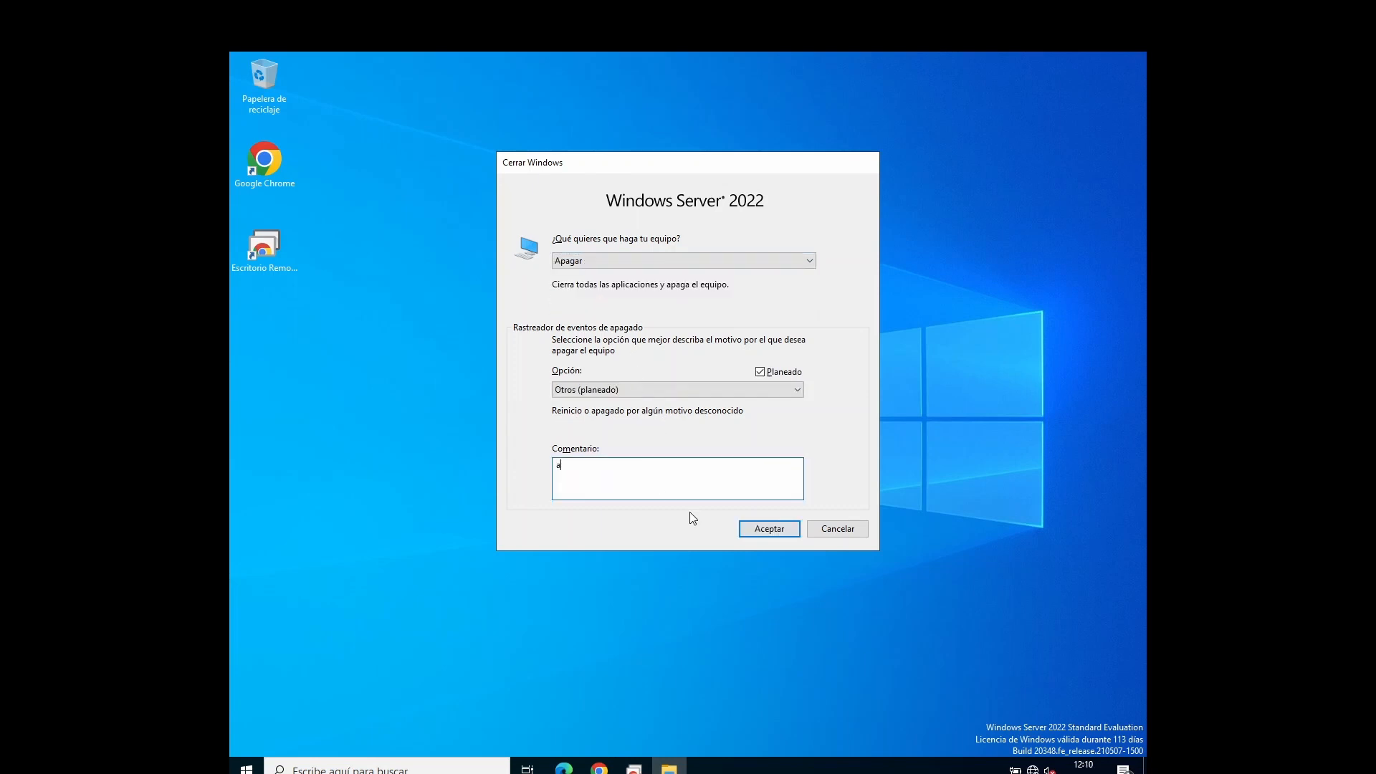
pyautogui.click(753, 535)
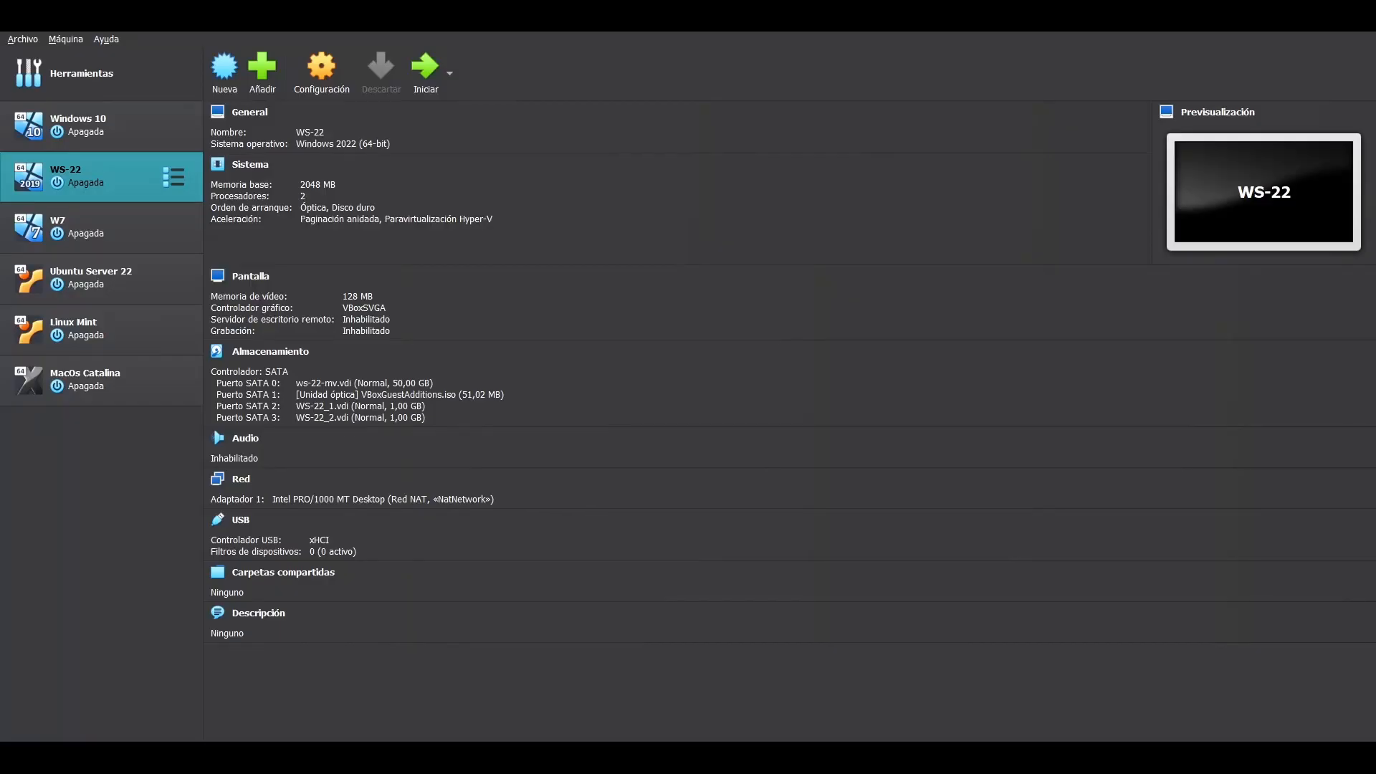
# Step: Detach WS-22_2.vdi from the WS-22 machine's storage, start the machine and clear its notifications
pyautogui.click(316, 75)
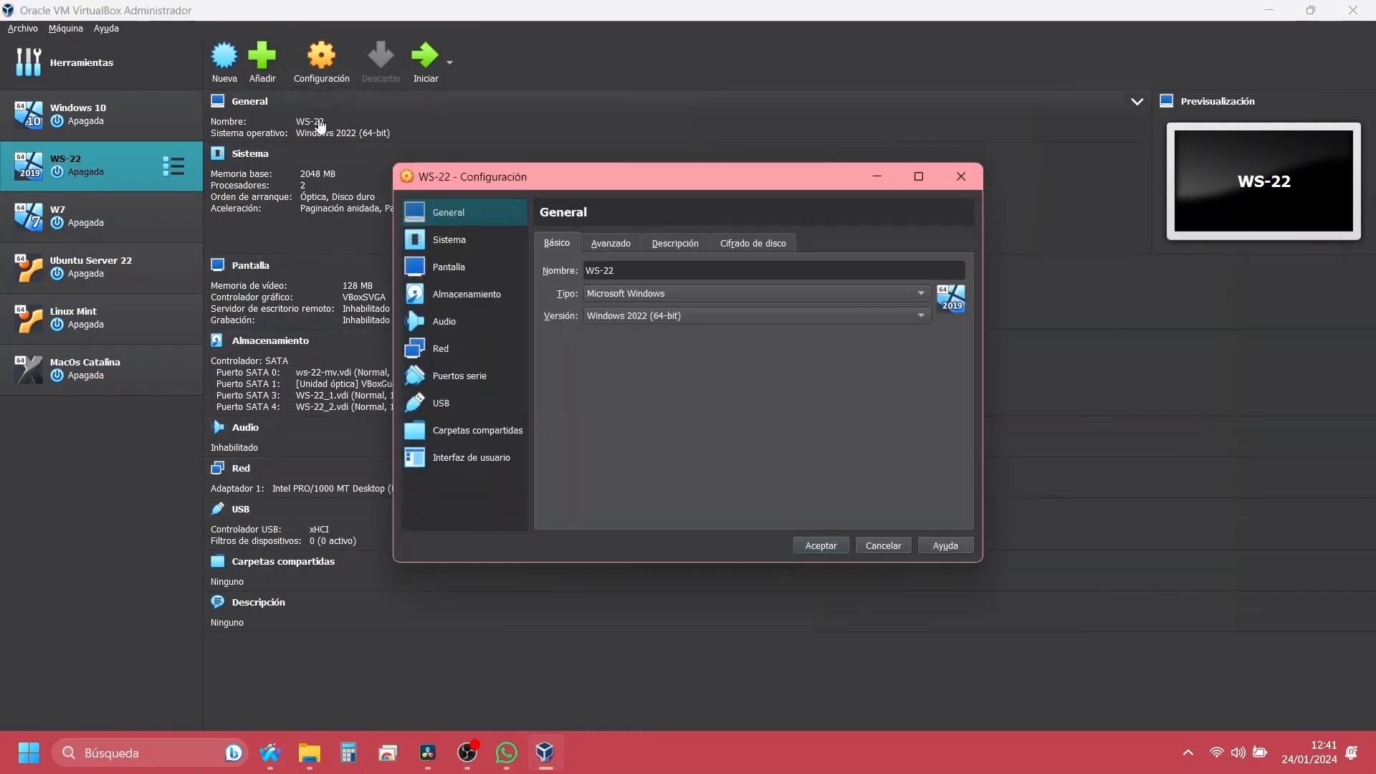
pyautogui.click(467, 301)
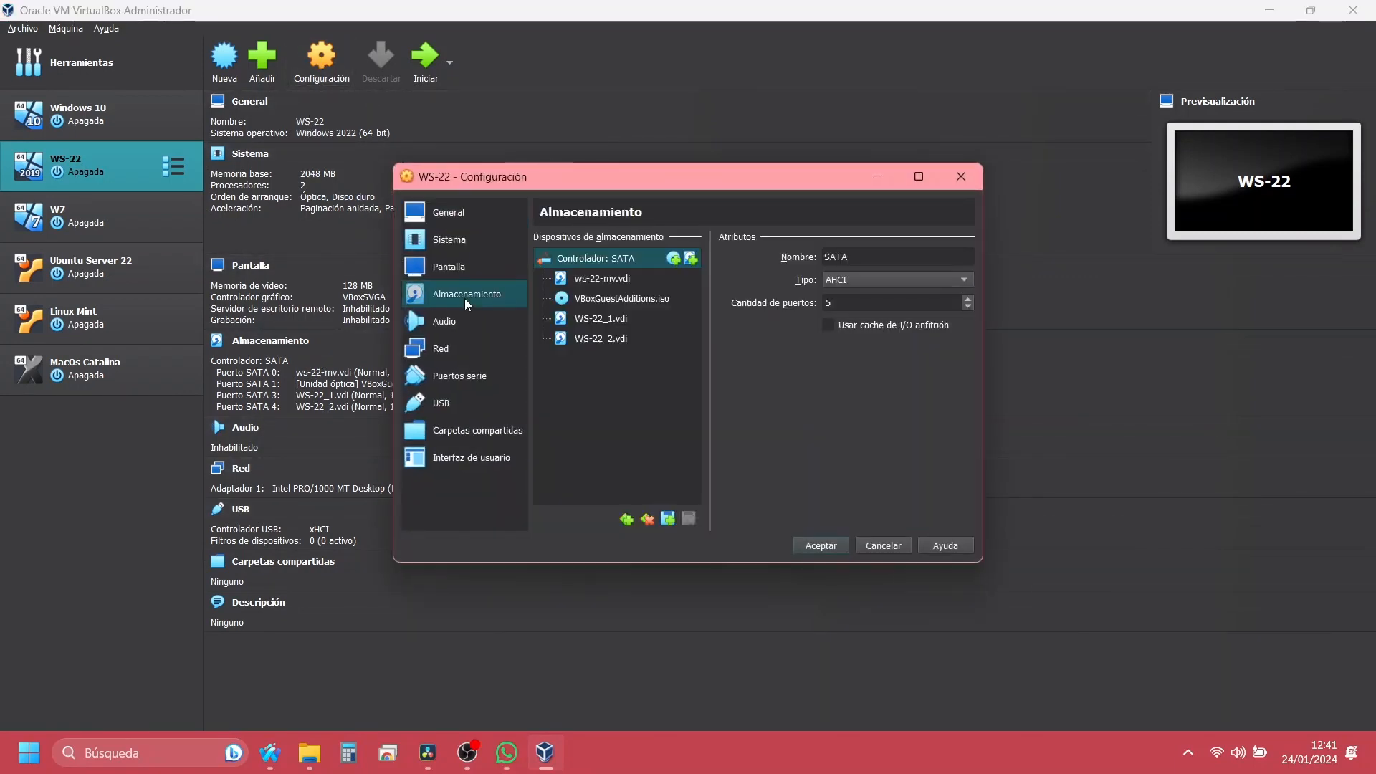
pyautogui.click(642, 341)
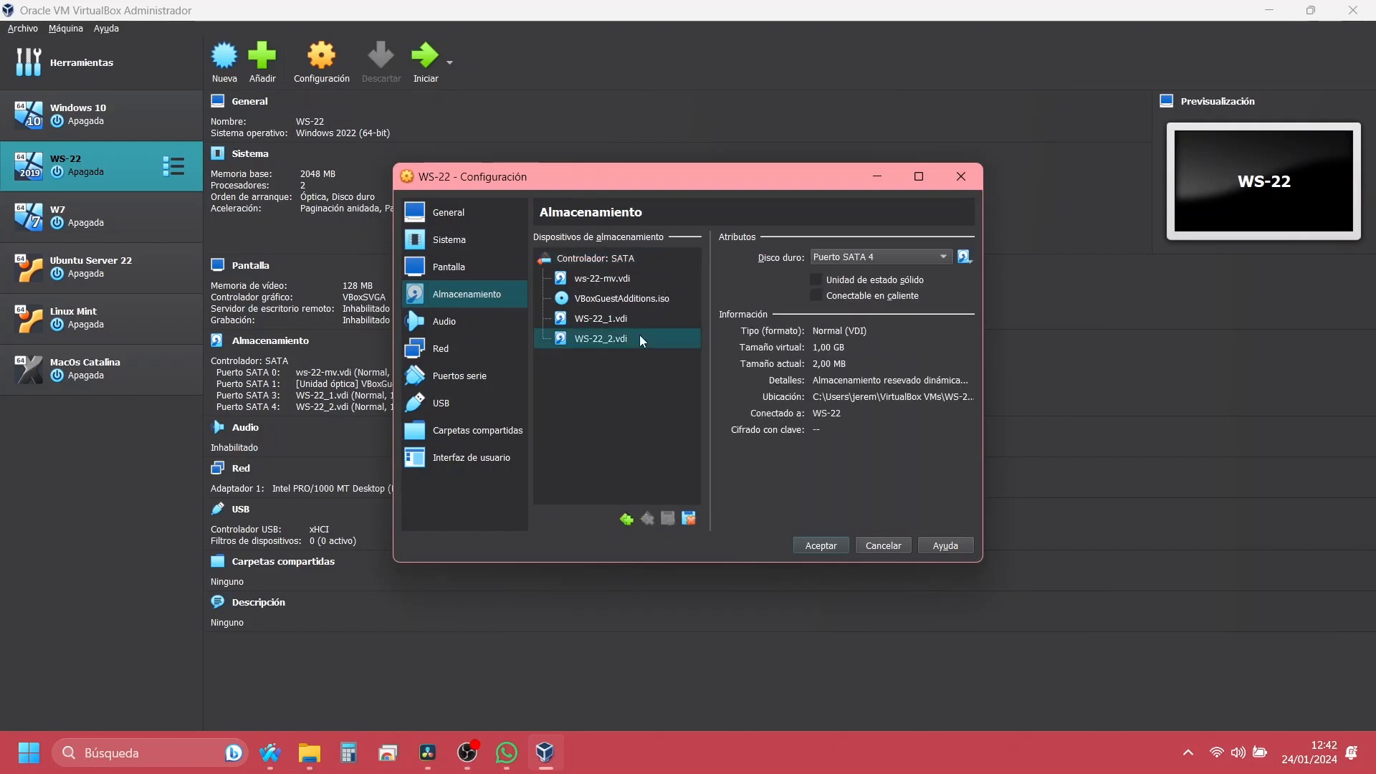
pyautogui.click(689, 519)
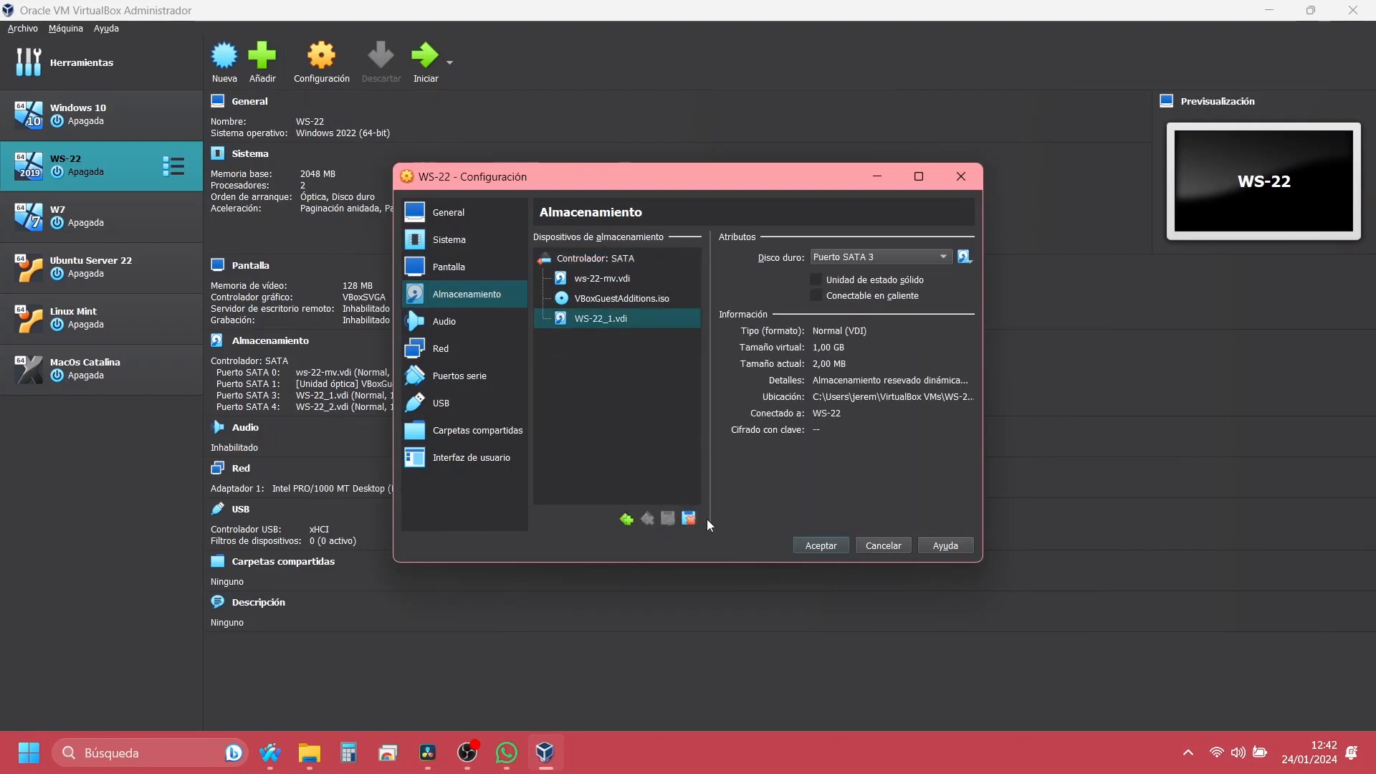
pyautogui.click(796, 547)
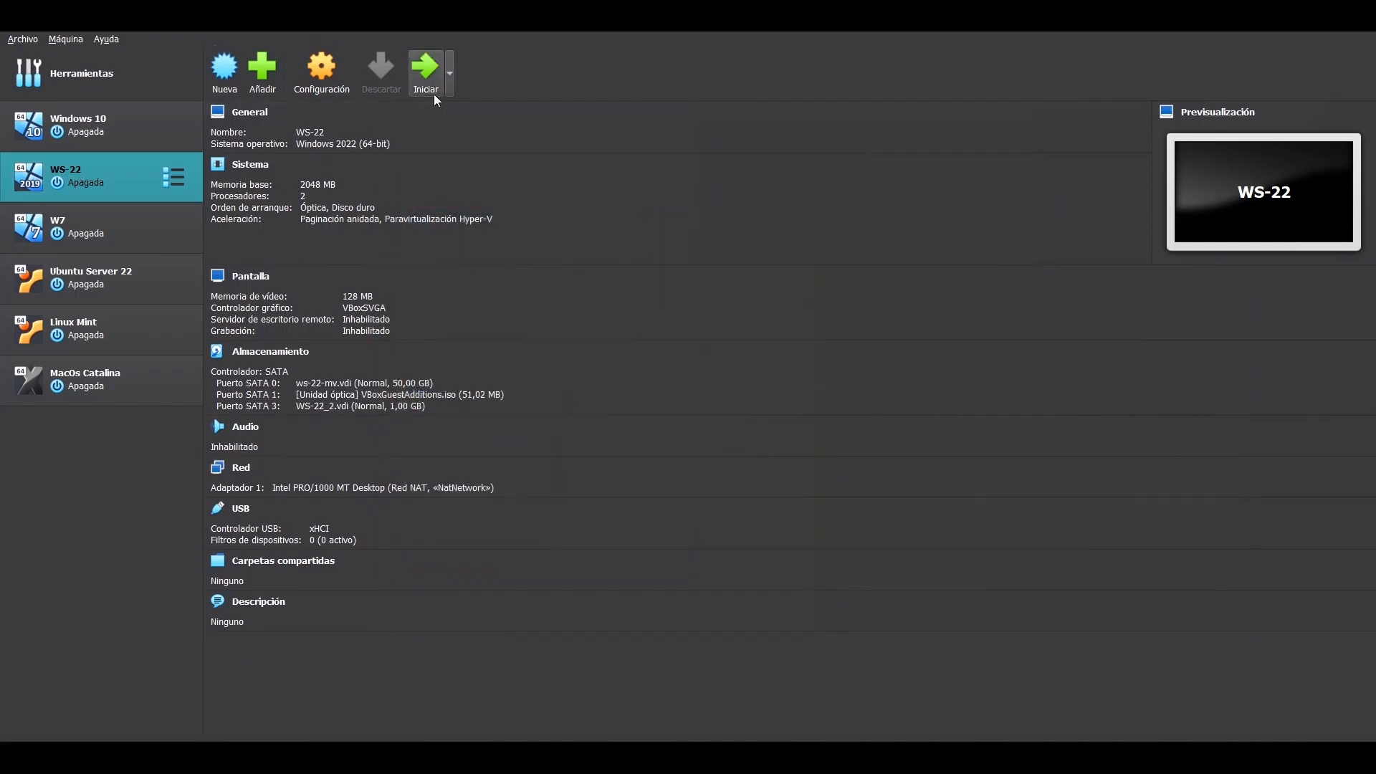
pyautogui.click(434, 87)
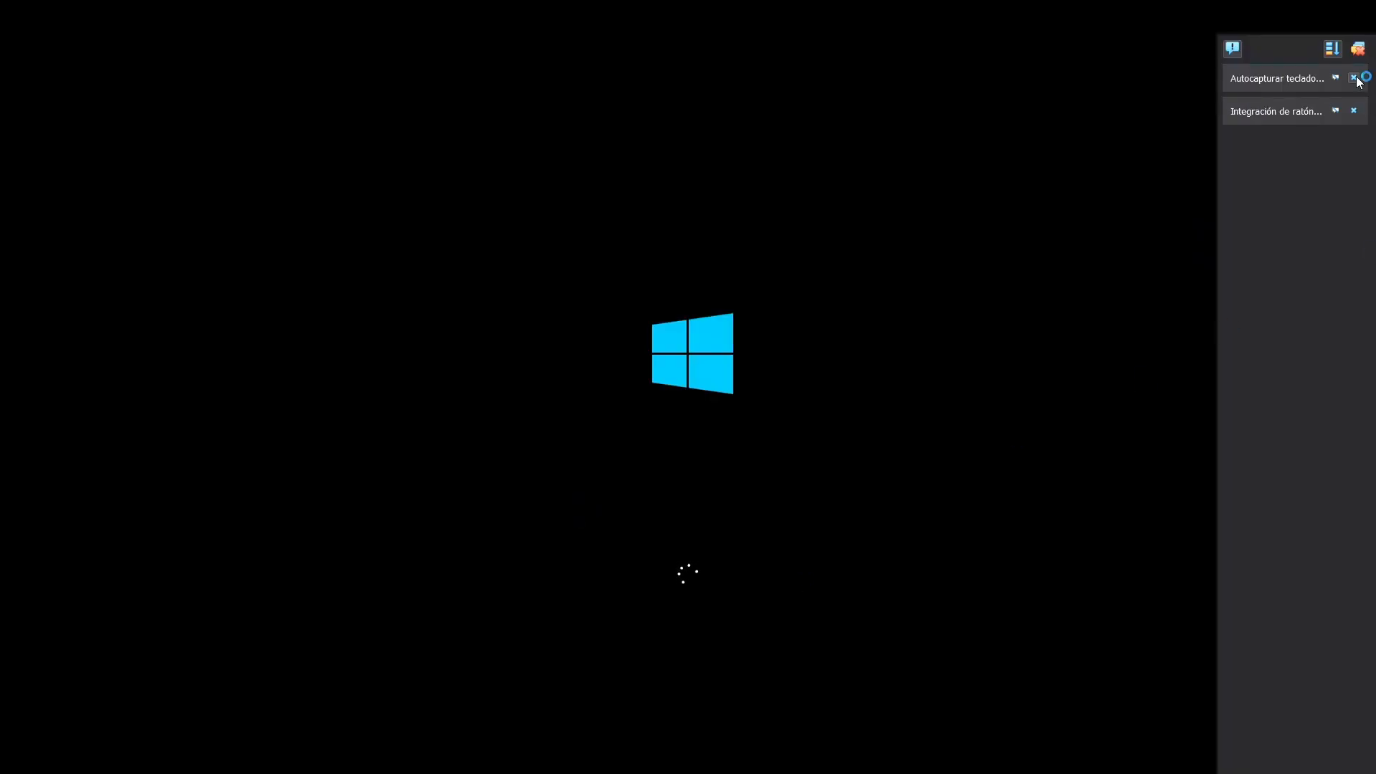
pyautogui.click(1358, 49)
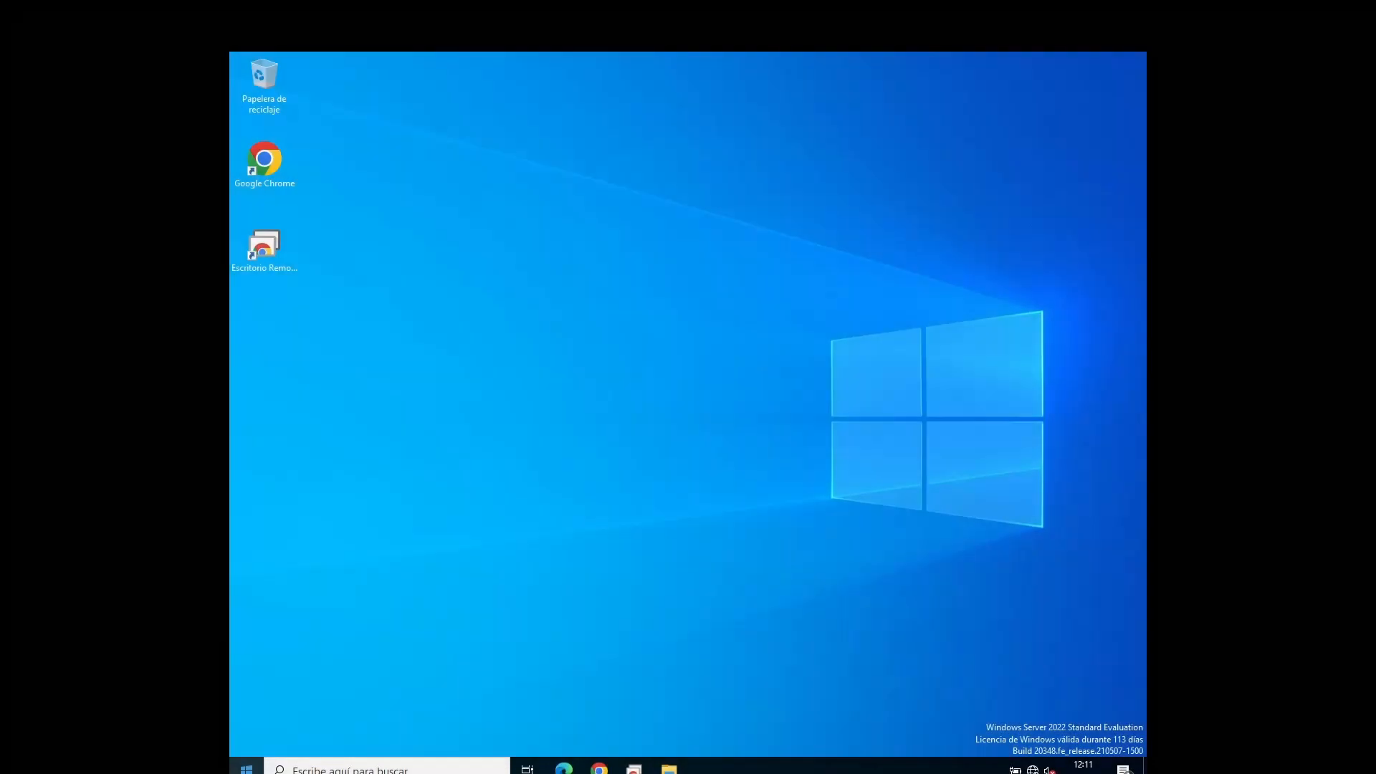
# Step: Open Disk Management maximized and select the 512 MB volume on the missing disk (Falta)
pyautogui.rightClick(243, 766)
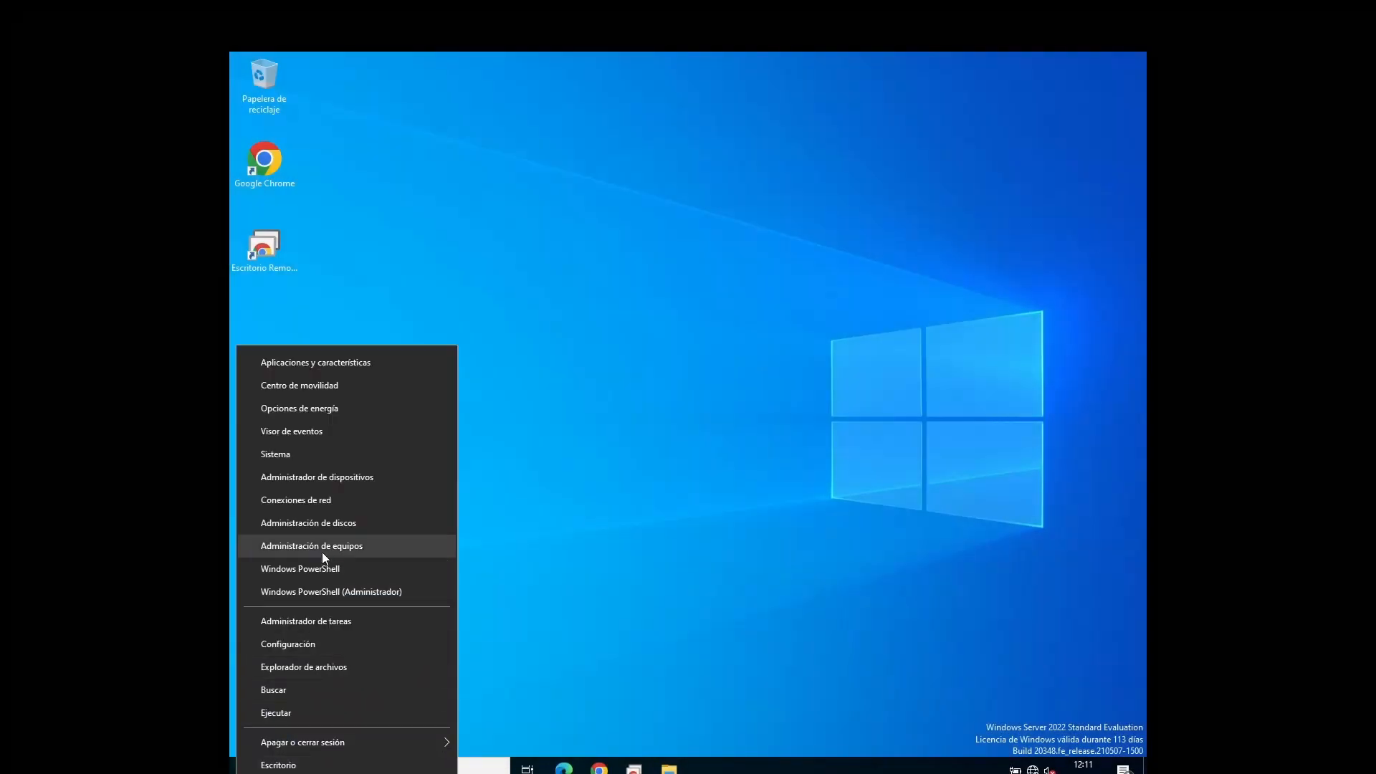
pyautogui.click(325, 523)
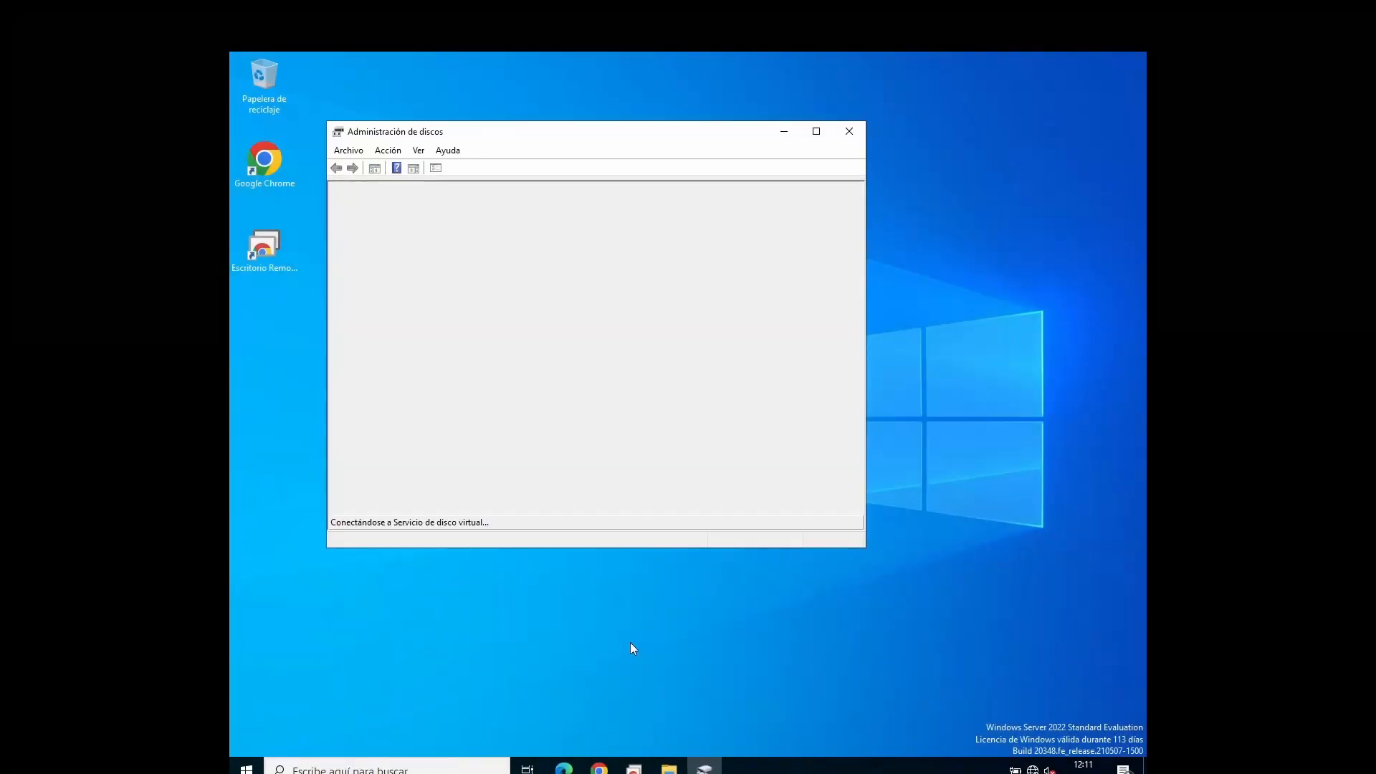
pyautogui.click(817, 132)
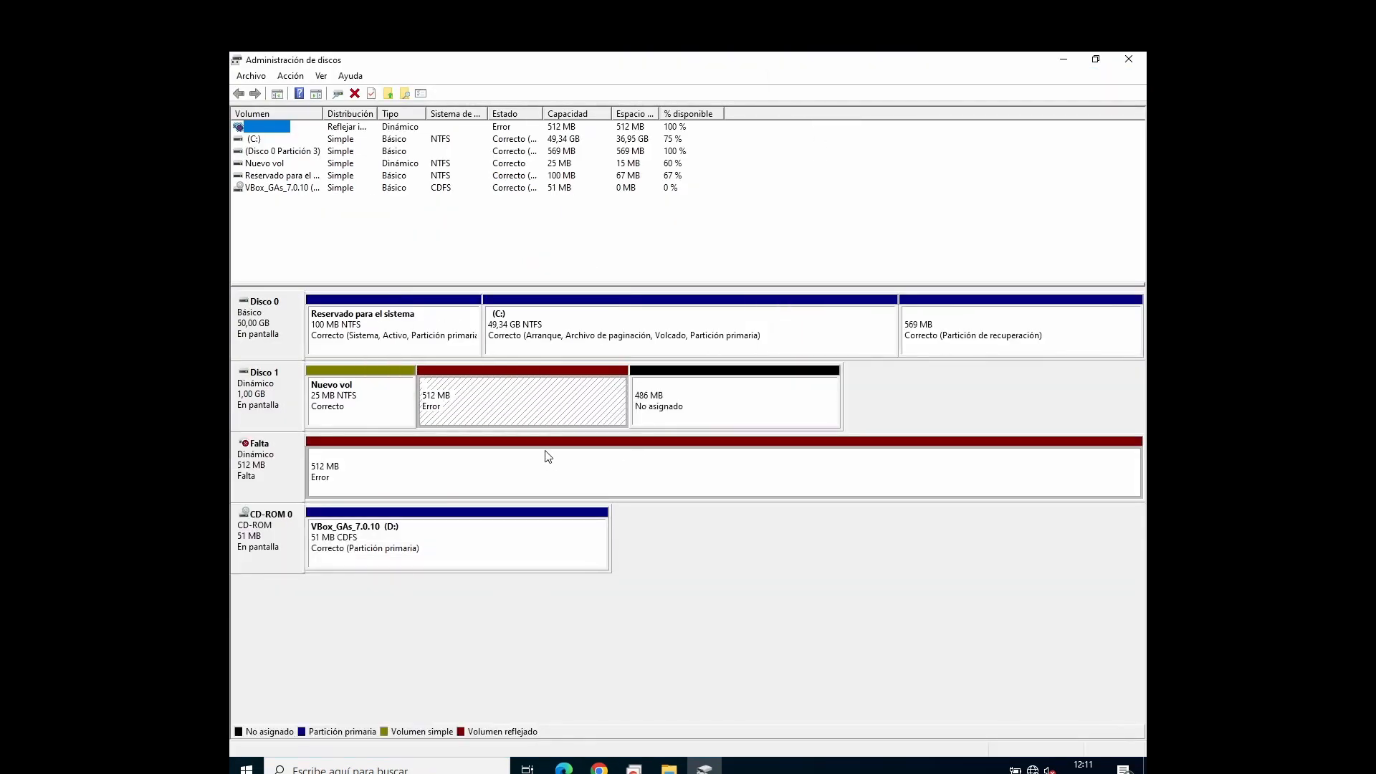
pyautogui.click(548, 457)
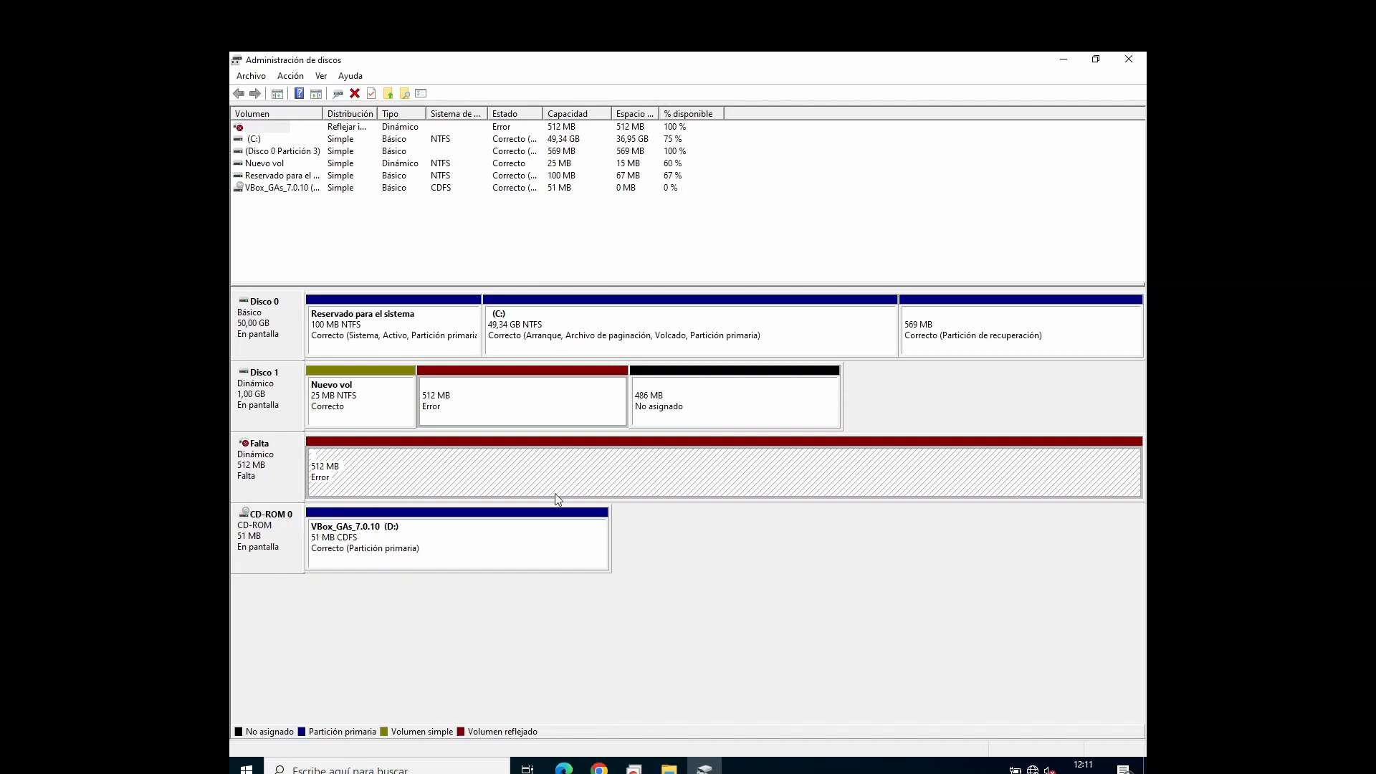
# Step: Check the drives under Este equipo in File Explorer for the RAID 1 volume
pyautogui.click(661, 769)
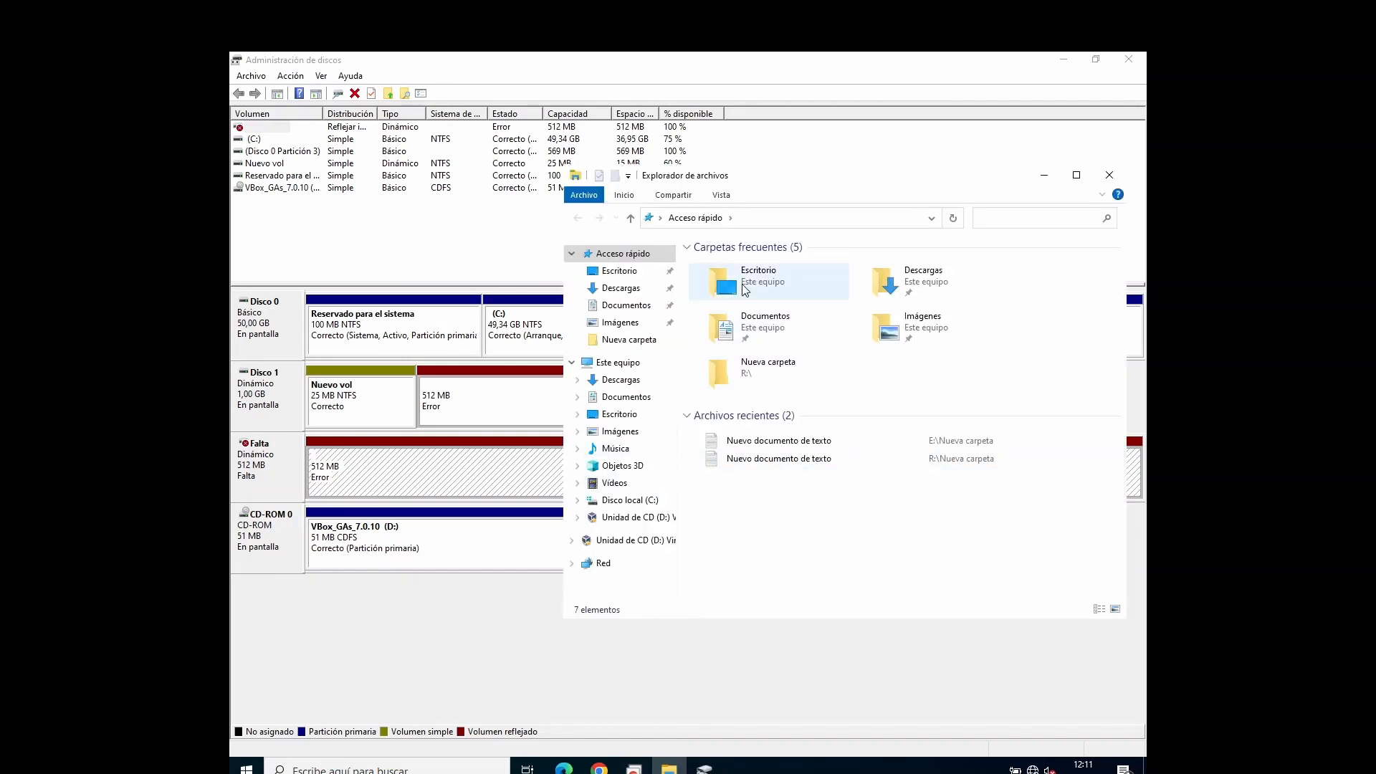
pyautogui.click(615, 364)
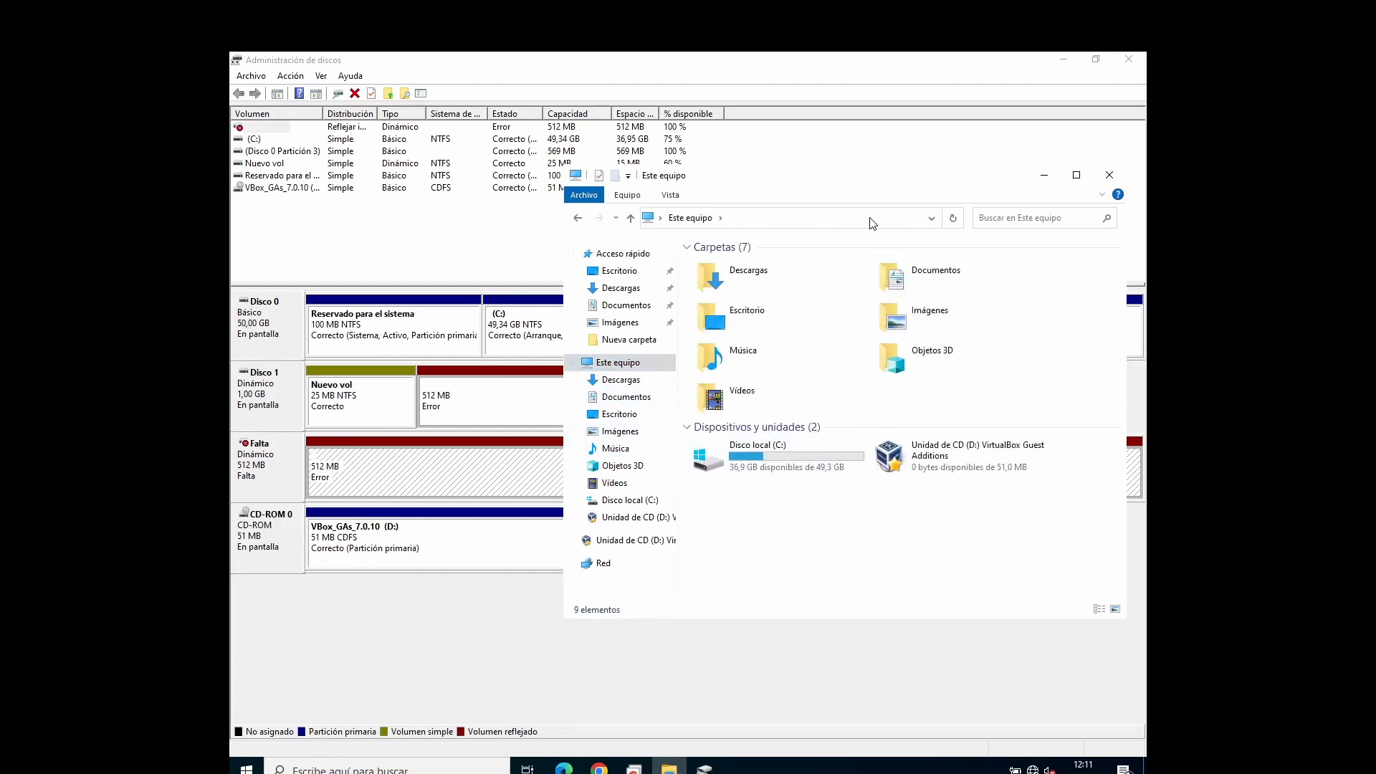
pyautogui.moveTo(858, 172); pyautogui.dragTo(918, 137)
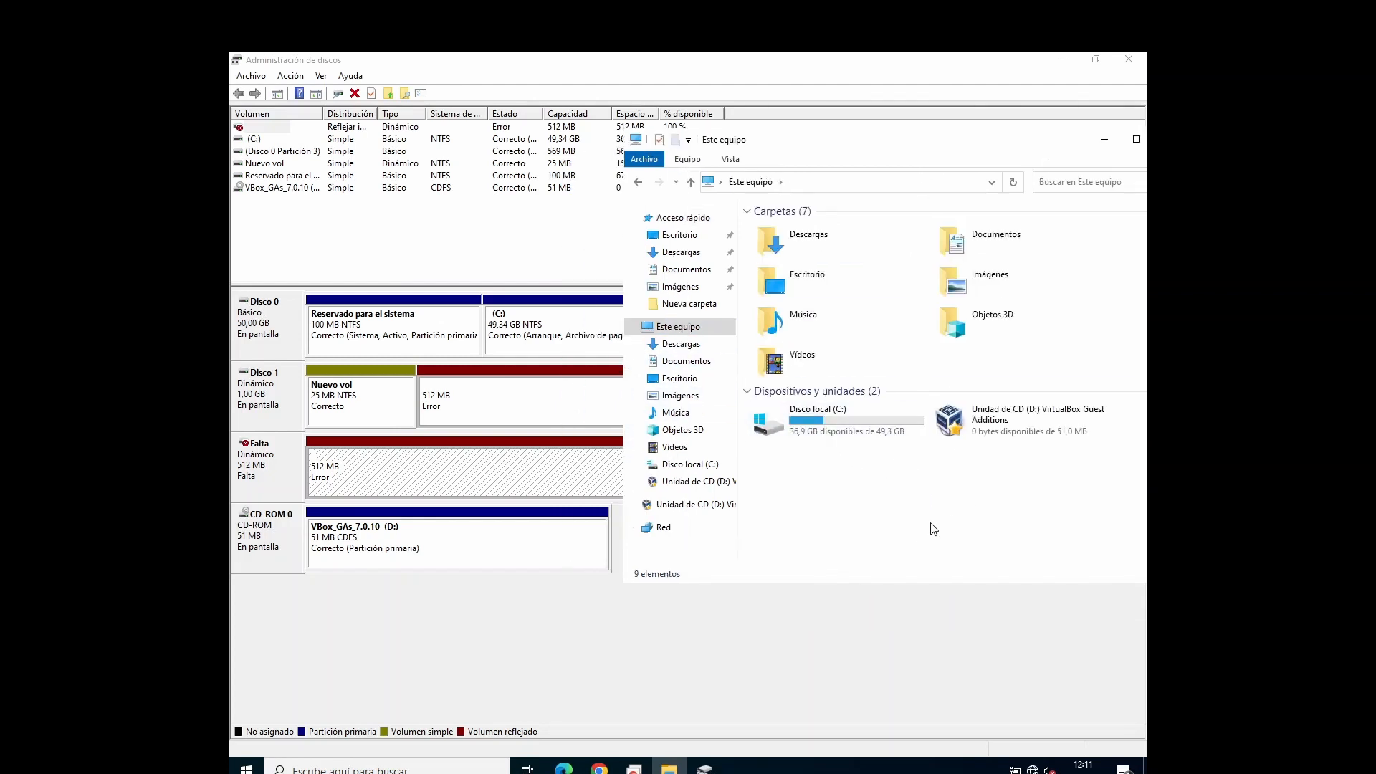
pyautogui.moveTo(874, 478); pyautogui.dragTo(990, 546)
# Step: Remove the missing disk (Falta) from the 512 MB mirrored volume in Disk Management, confirming the removal
pyautogui.click(539, 466)
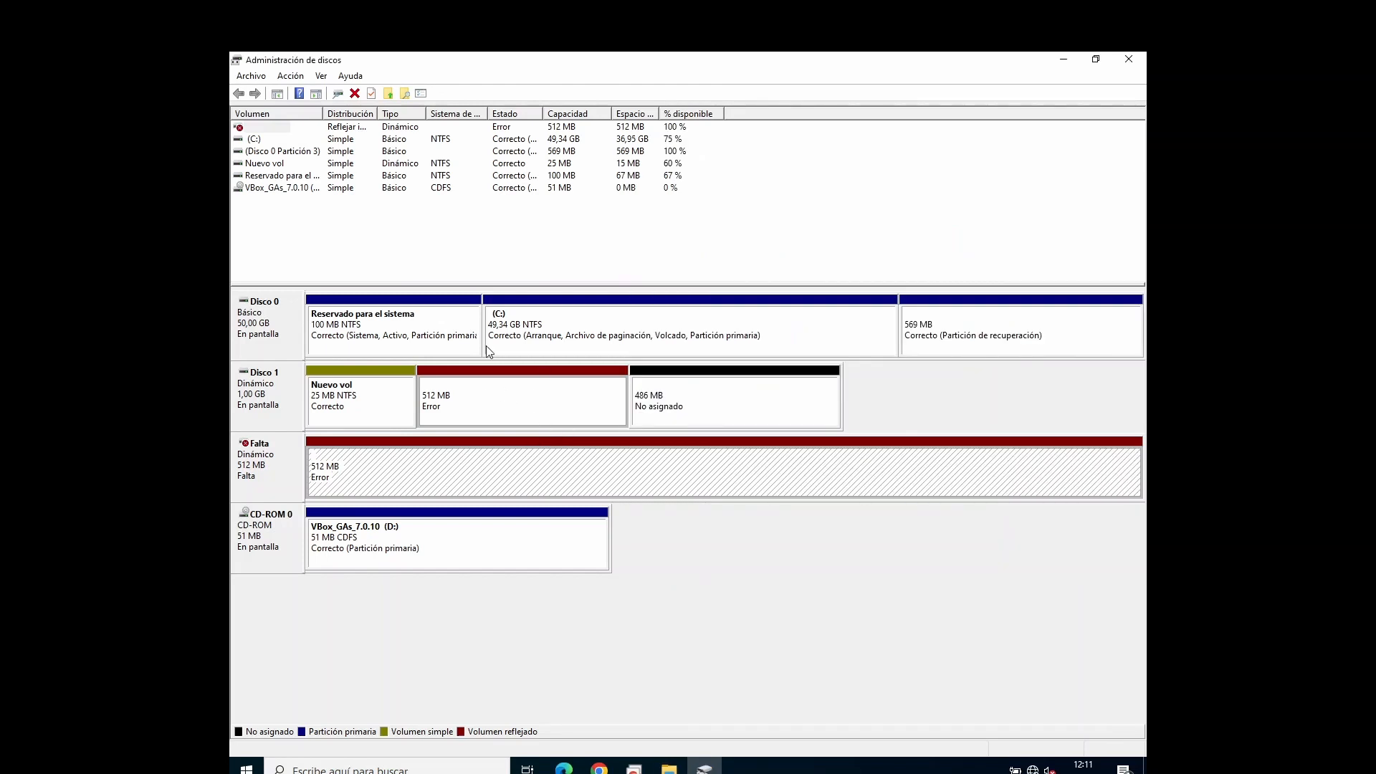
pyautogui.rightClick(506, 492)
pyautogui.click(561, 532)
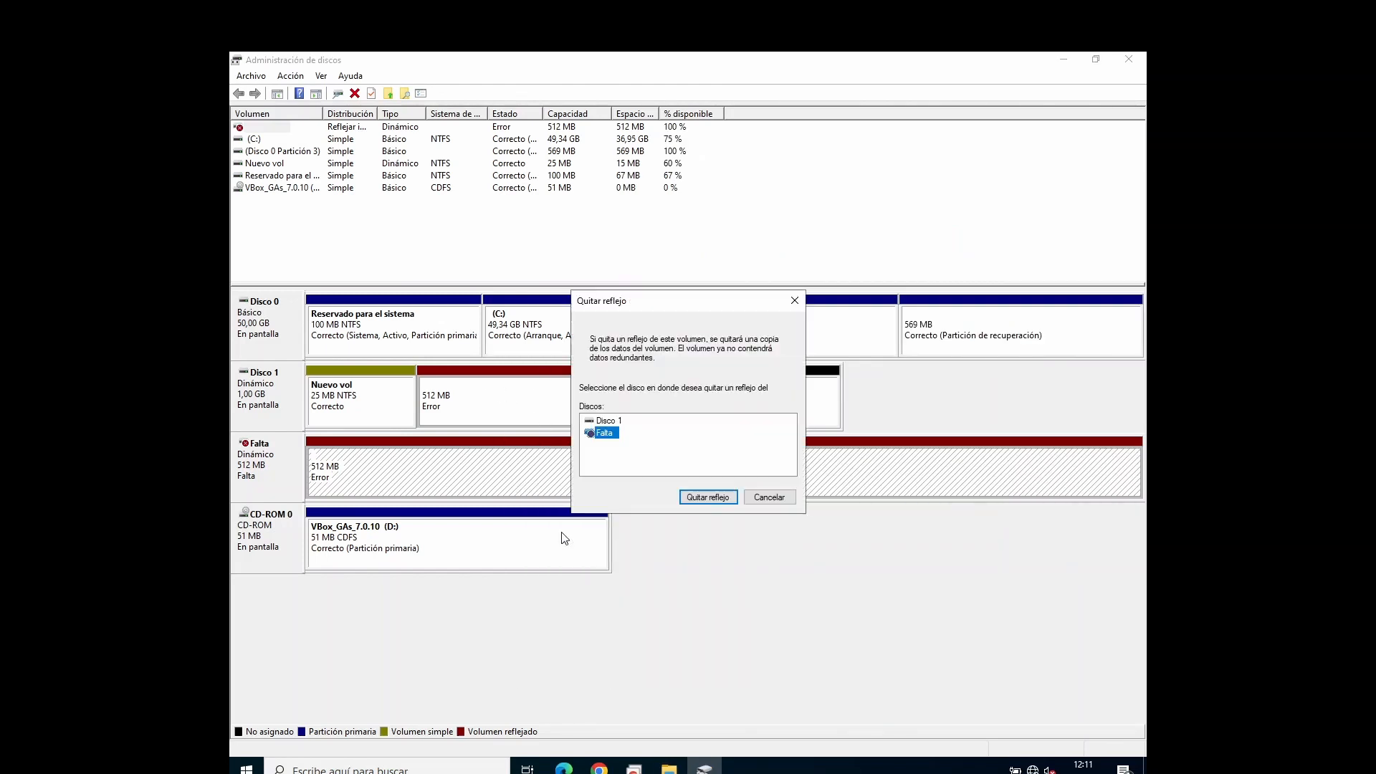
pyautogui.click(707, 499)
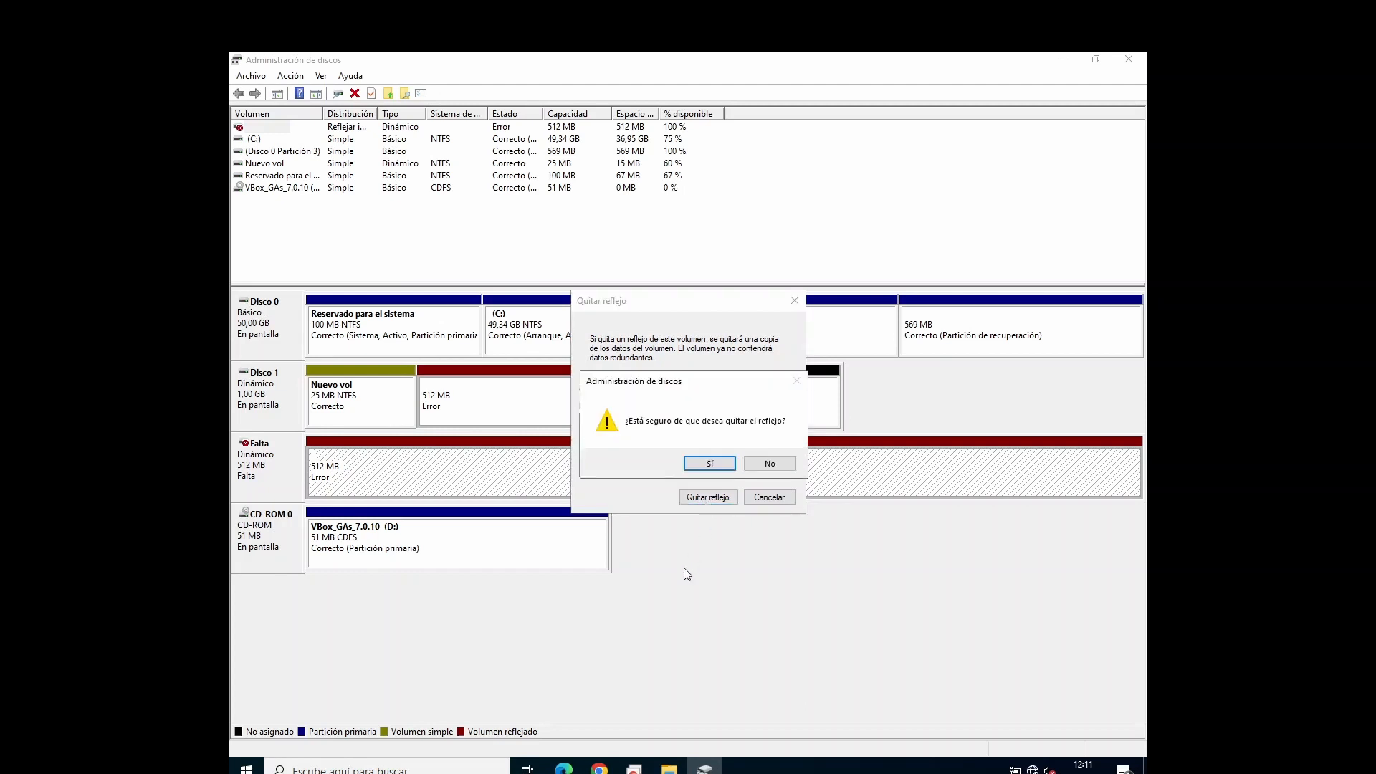
pyautogui.click(701, 467)
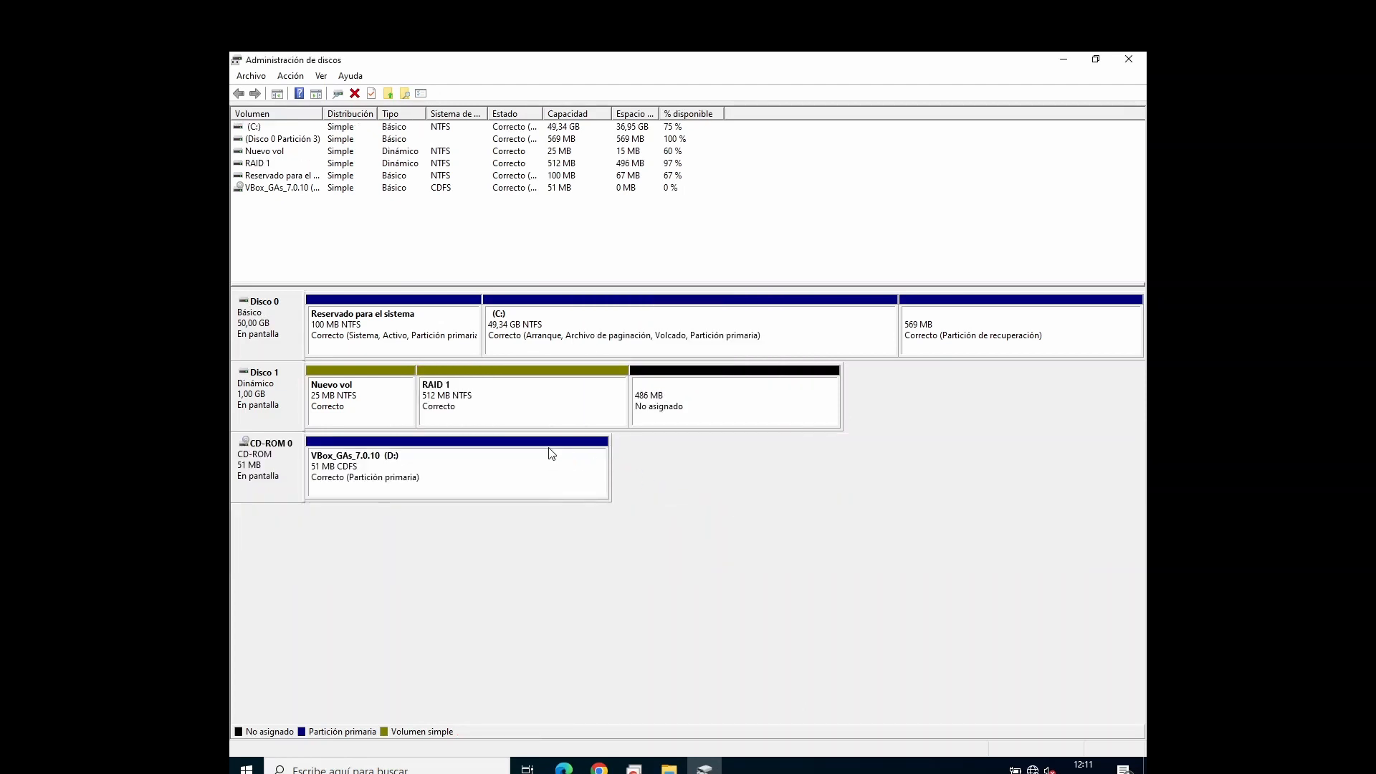
# Step: Open Nuevo documento de texto from Nueva carpeta on RAID 1 (E:) to check its content
pyautogui.click(533, 425)
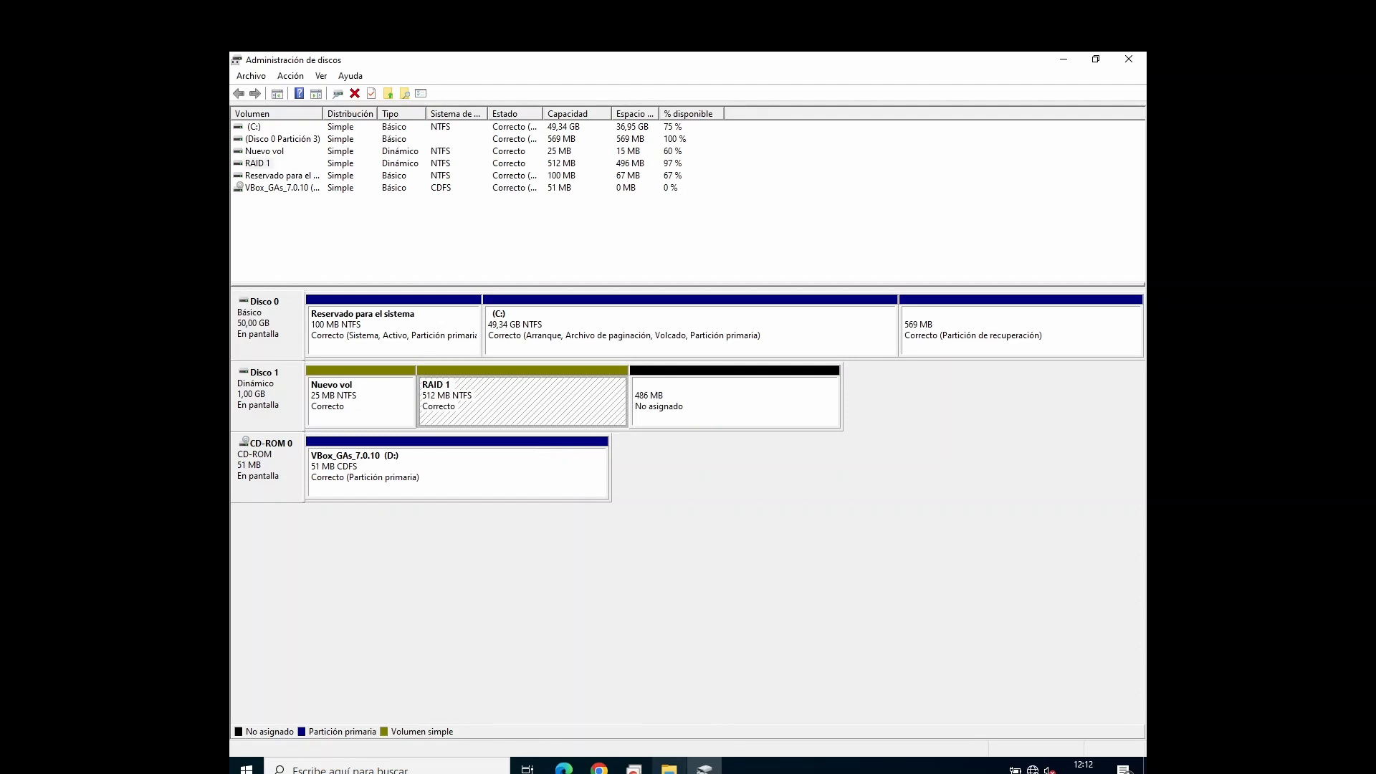
pyautogui.click(669, 766)
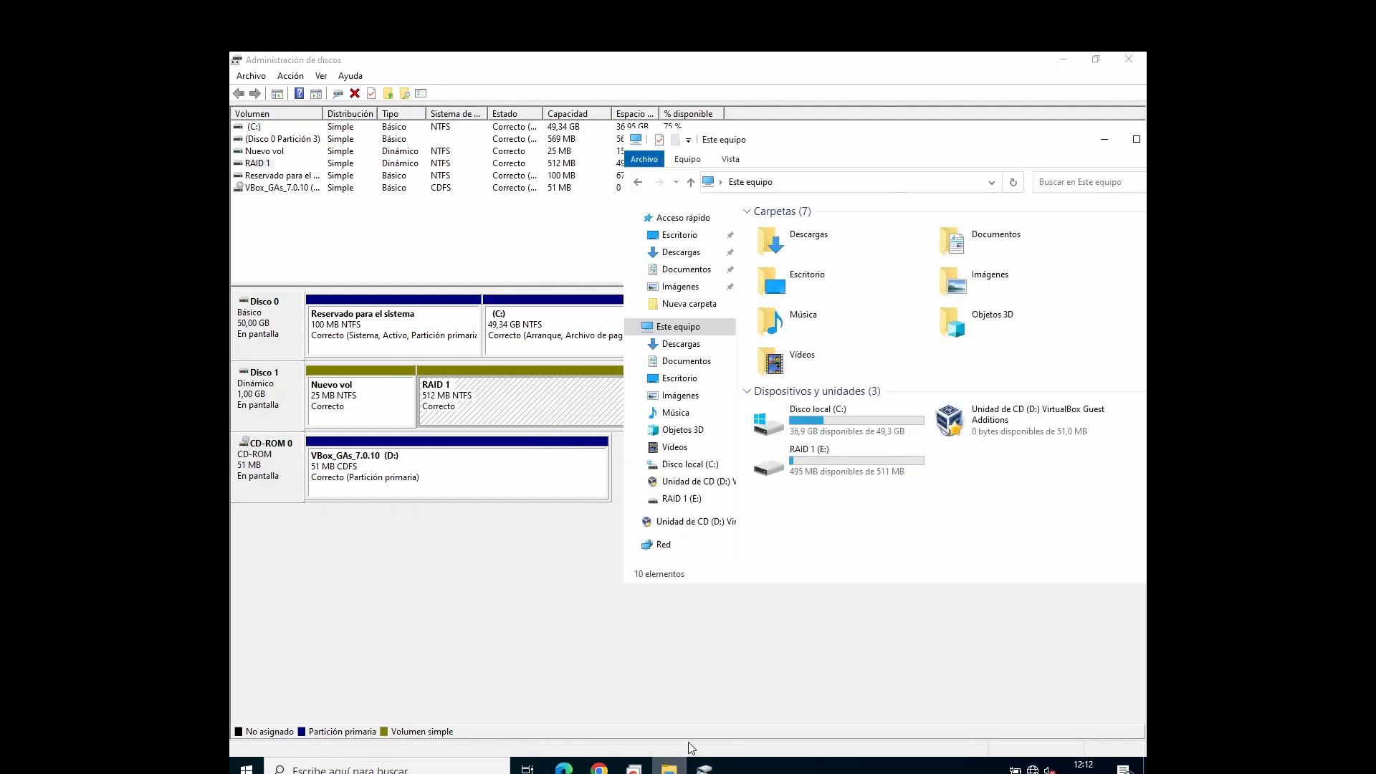
pyautogui.doubleClick(874, 482)
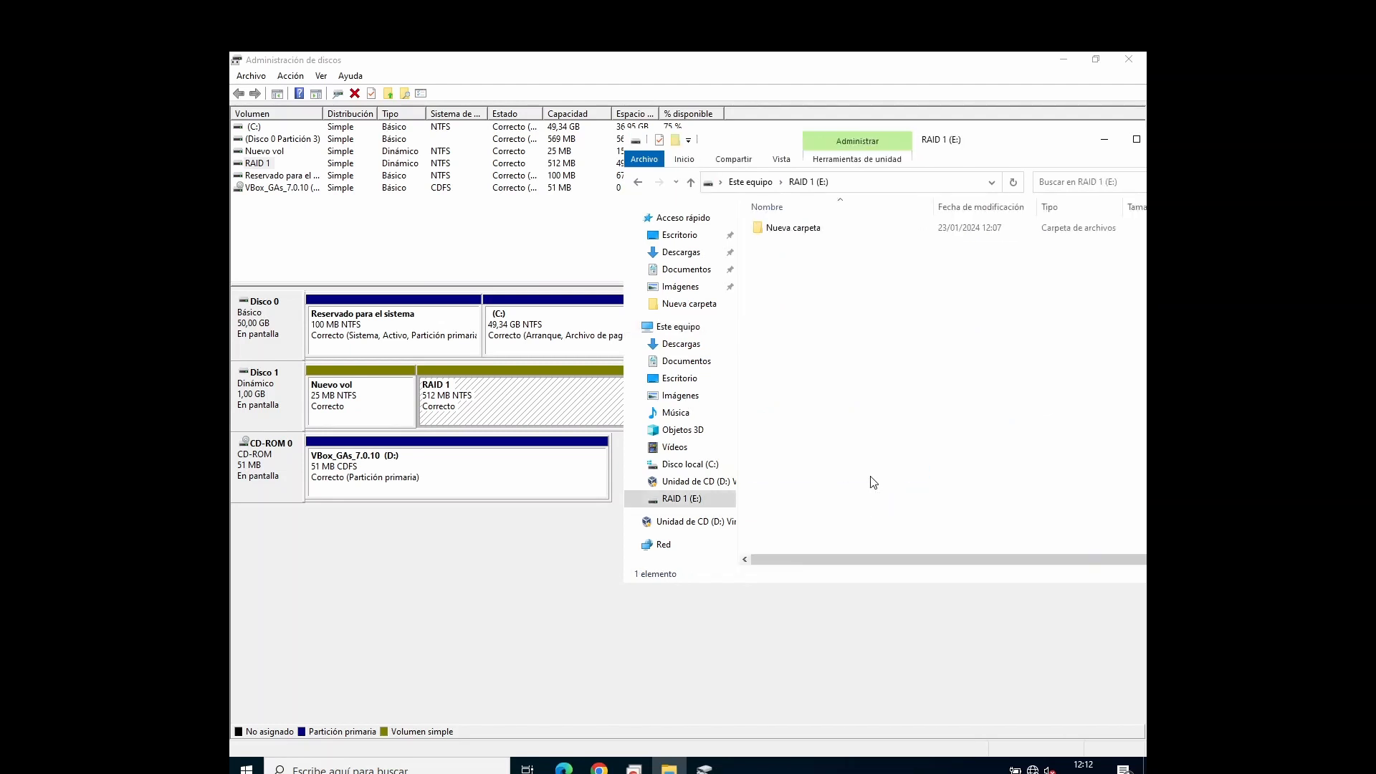
pyautogui.doubleClick(804, 232)
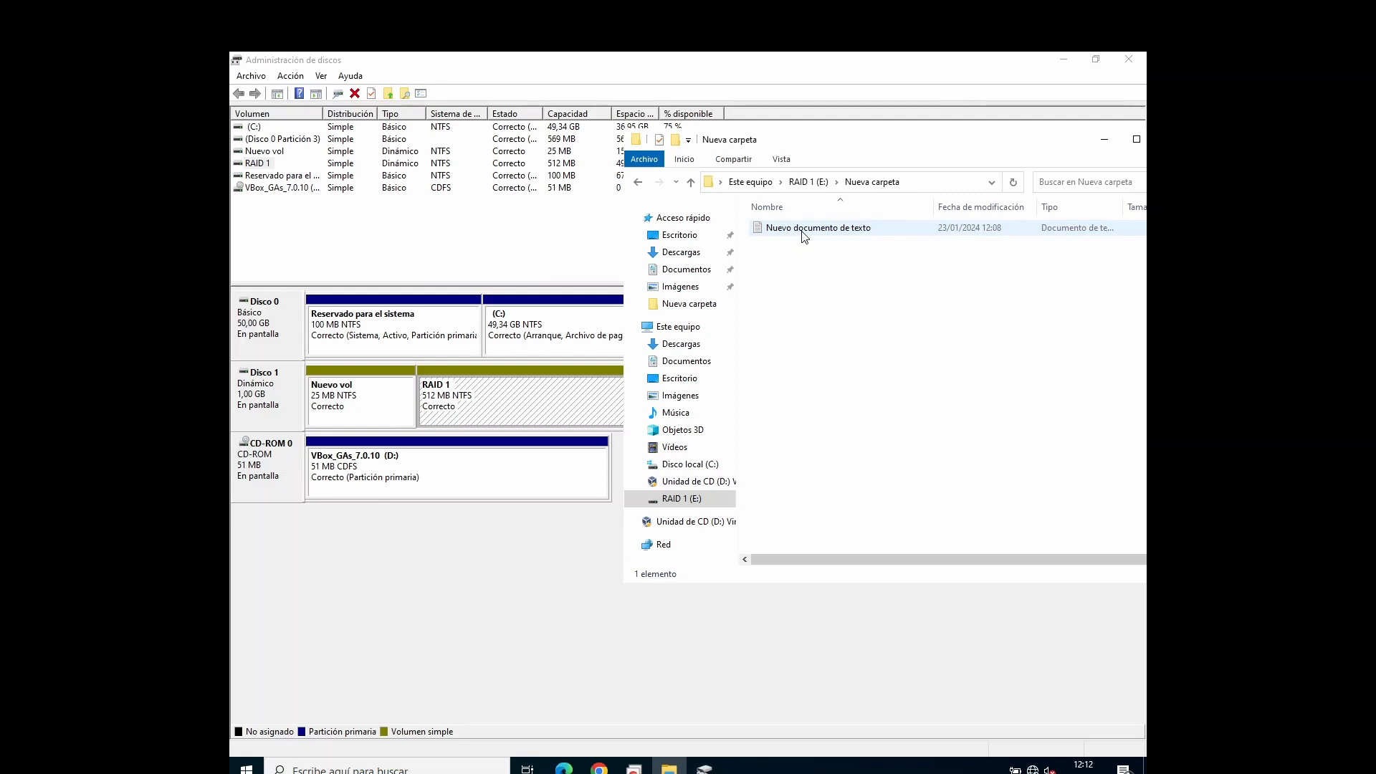
pyautogui.doubleClick(803, 231)
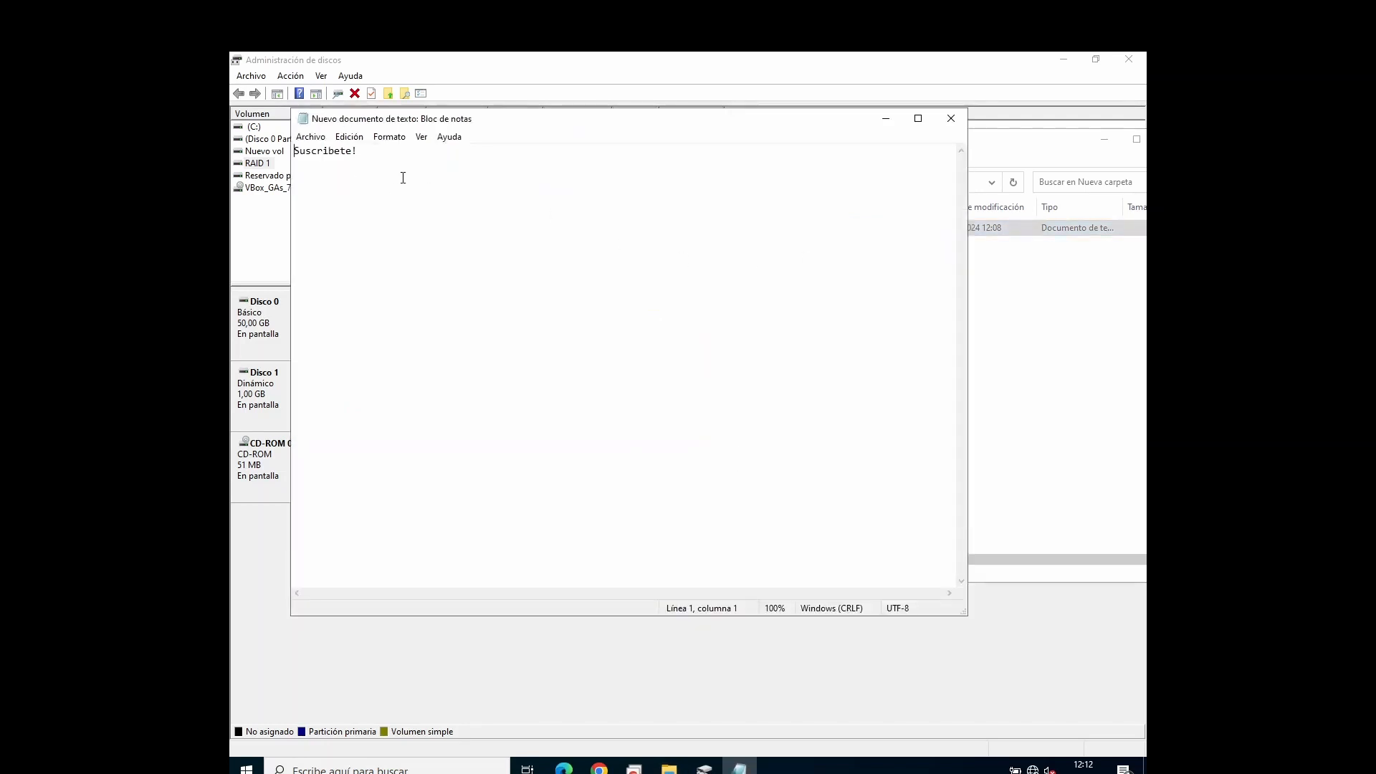
pyautogui.click(951, 118)
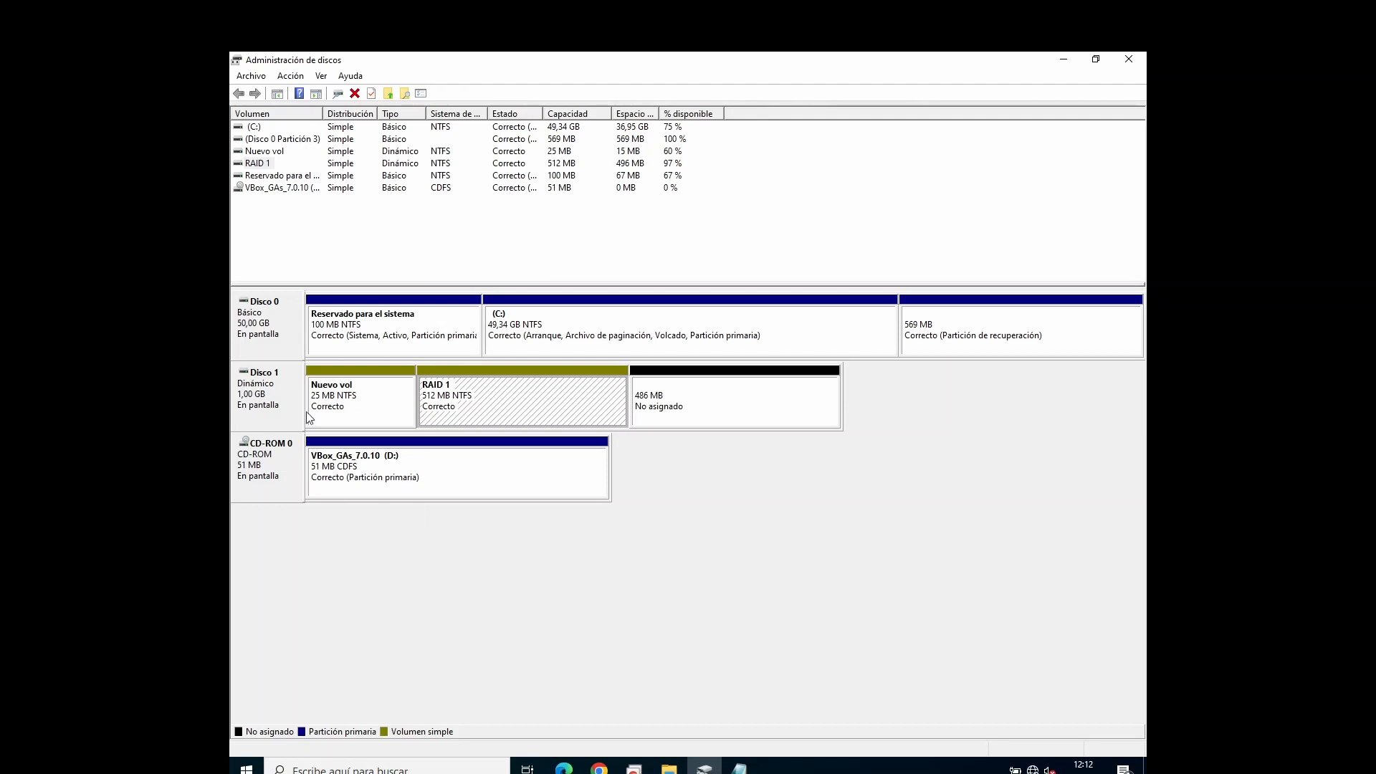
# Step: Examine Disco 1 and the operations available for its RAID 1 volume, including Agregar reflejo
pyautogui.click(289, 385)
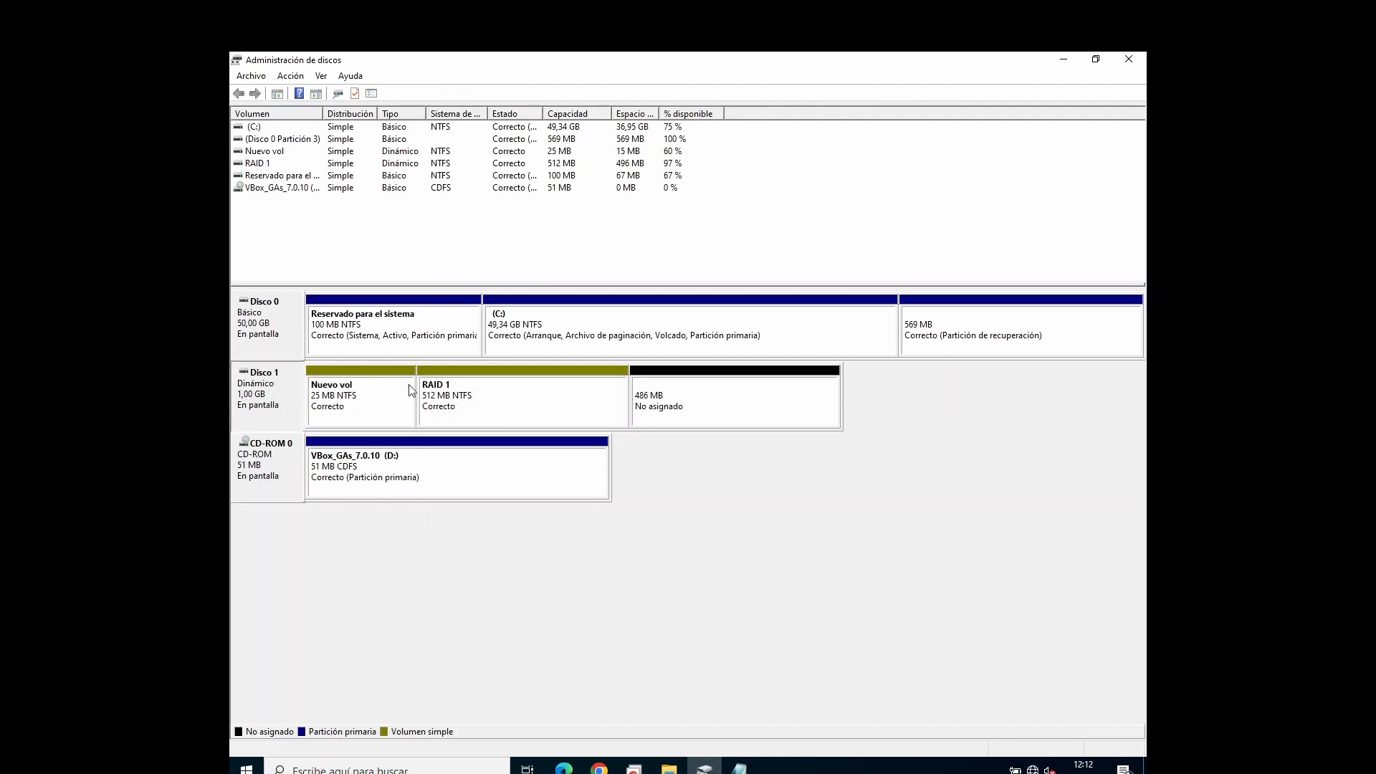
pyautogui.click(437, 394)
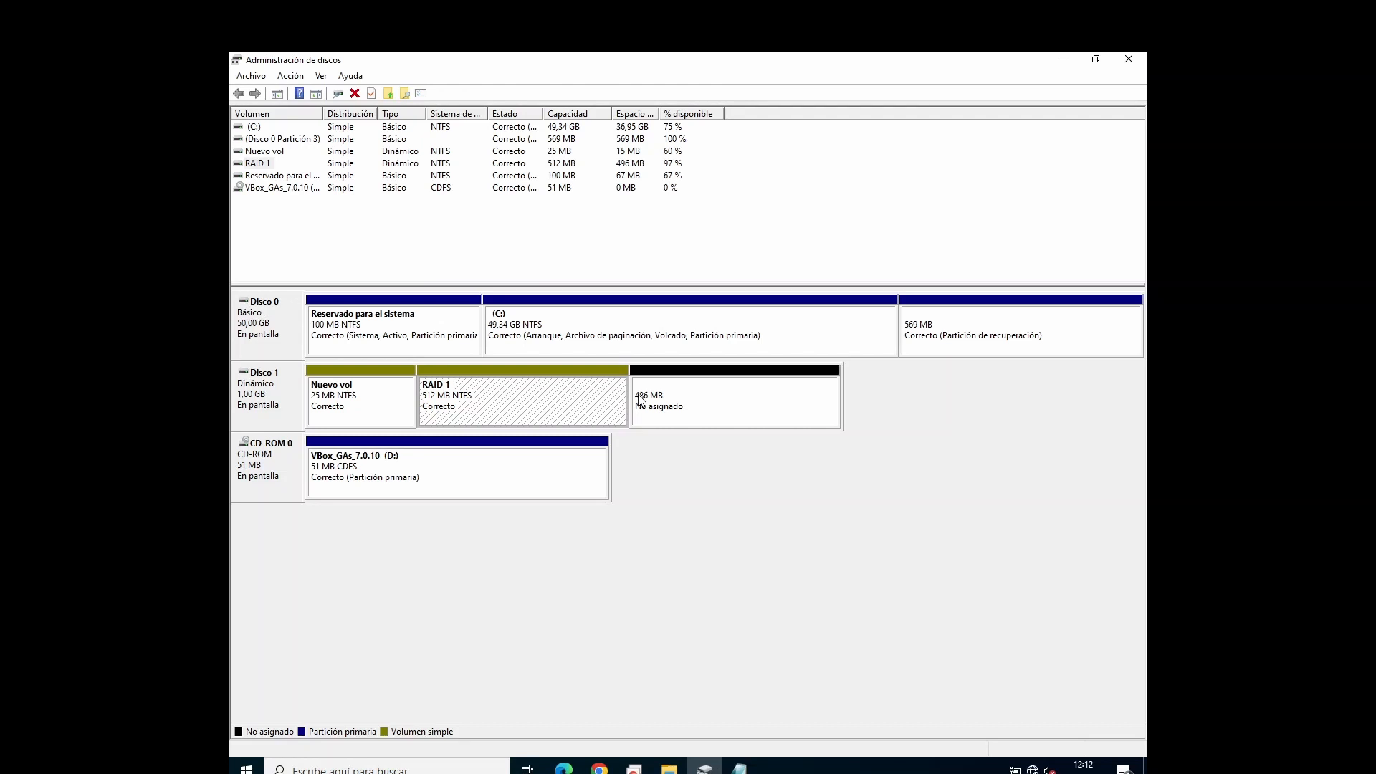
pyautogui.rightClick(601, 393)
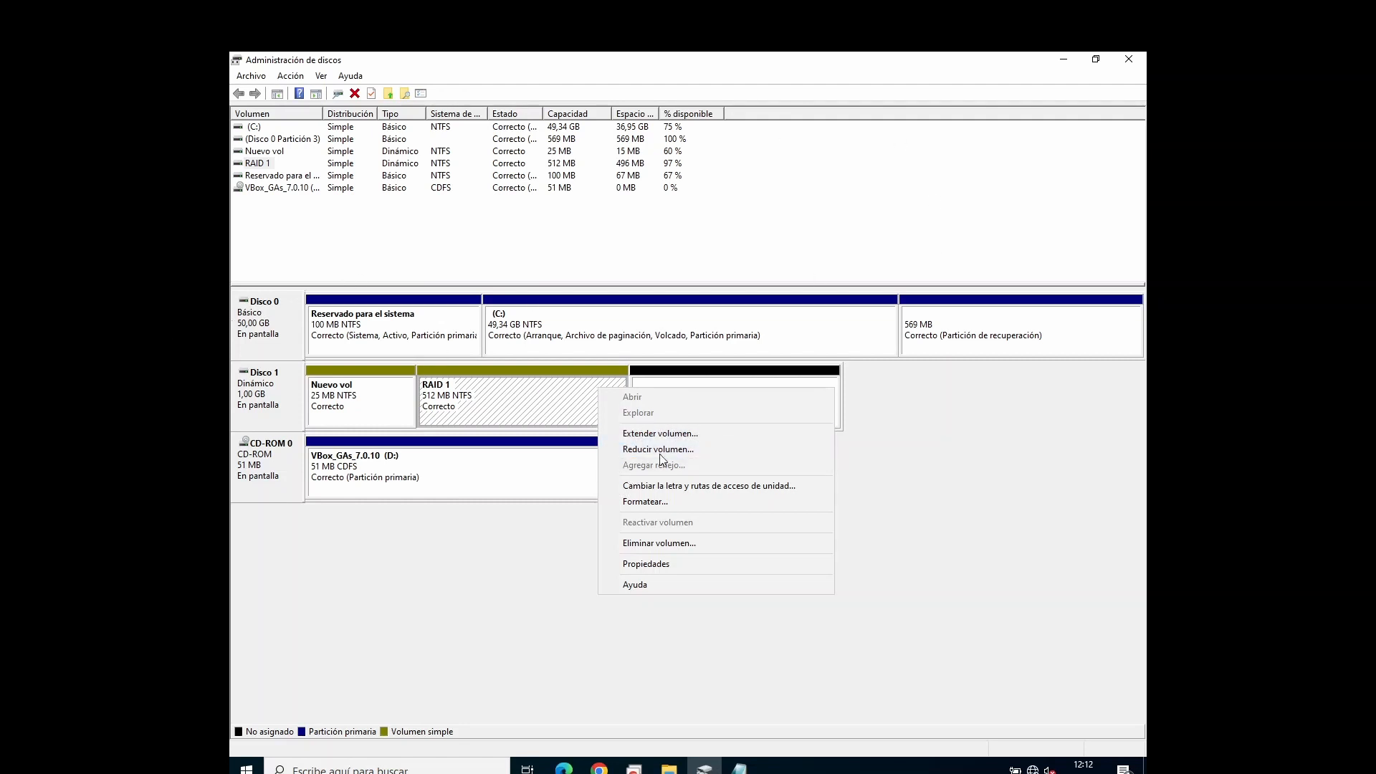
pyautogui.click(916, 435)
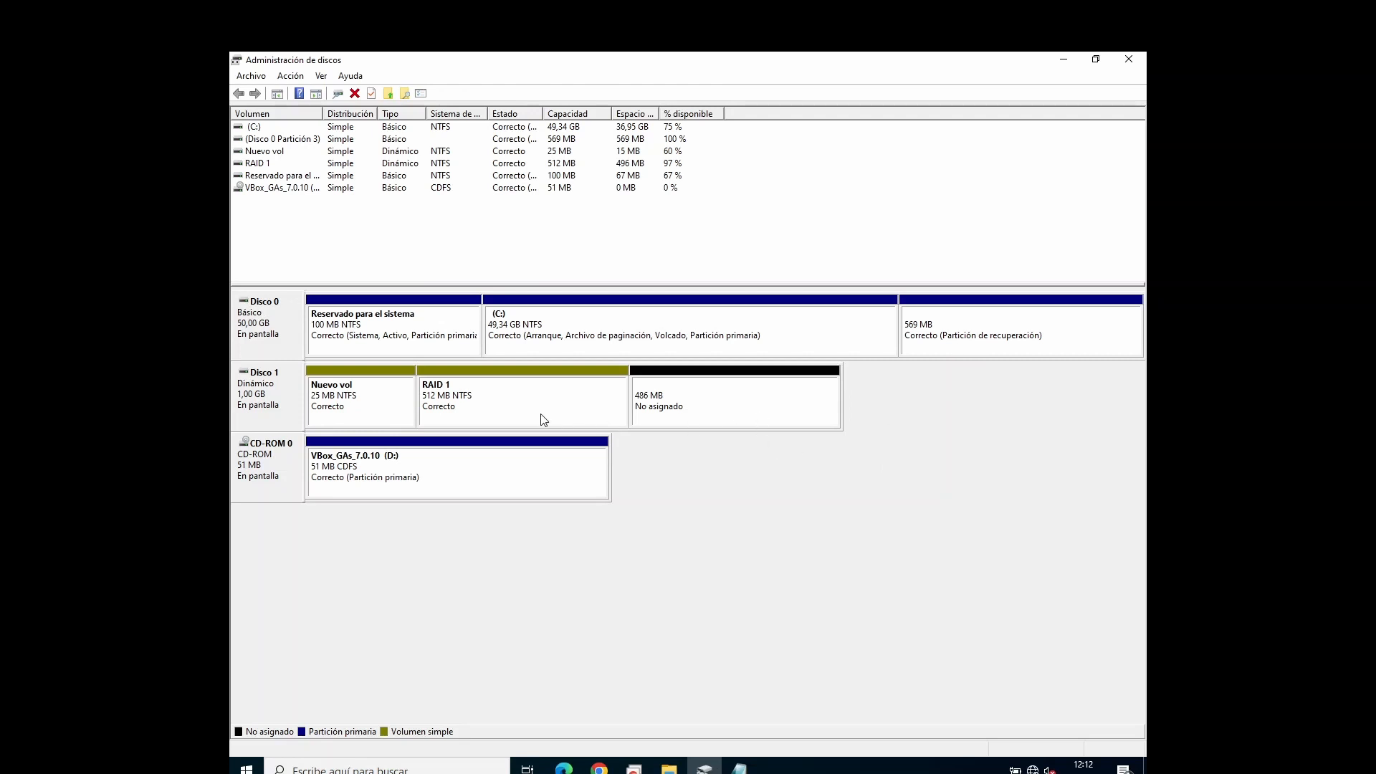
pyautogui.click(471, 399)
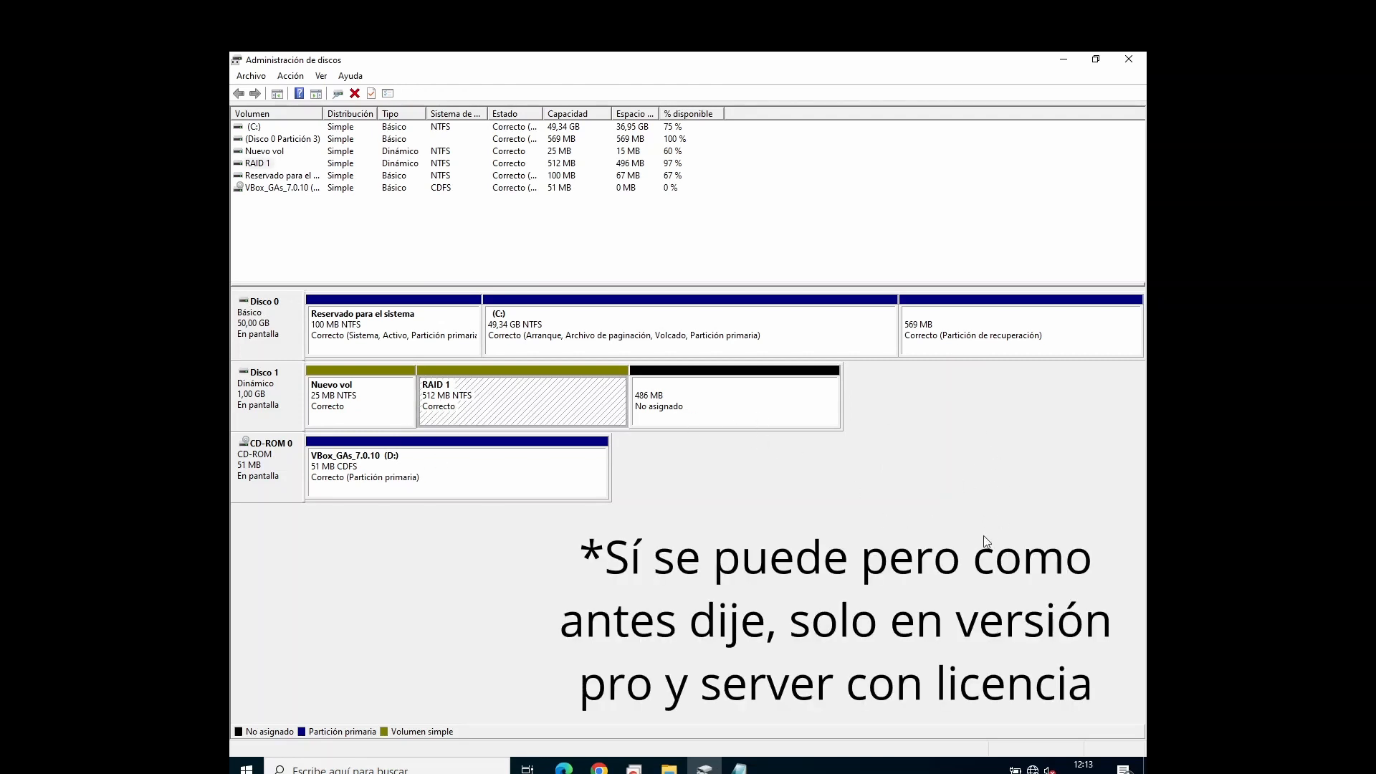
pyautogui.rightClick(507, 395)
pyautogui.click(886, 446)
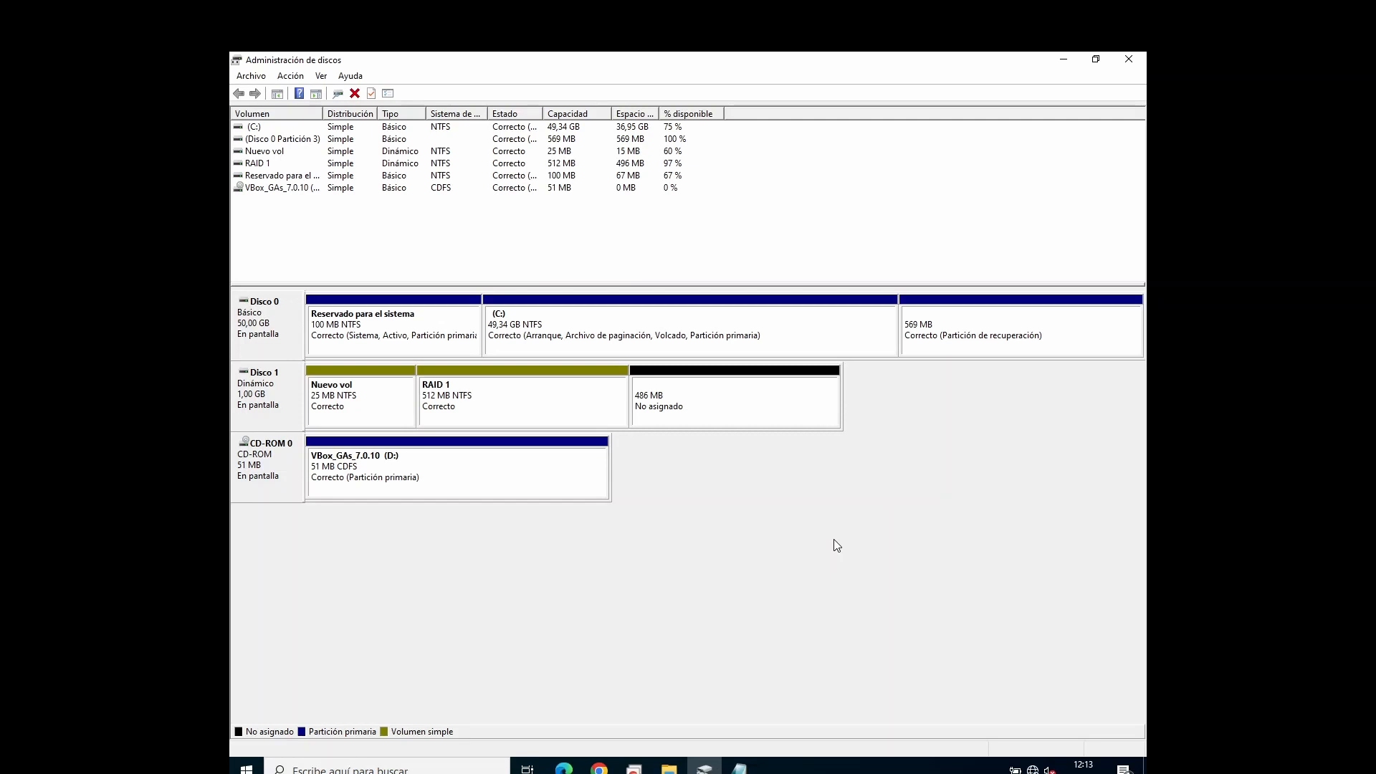
# Step: Close Disk Management, the text document and the Nueva carpeta window
pyautogui.click(1129, 60)
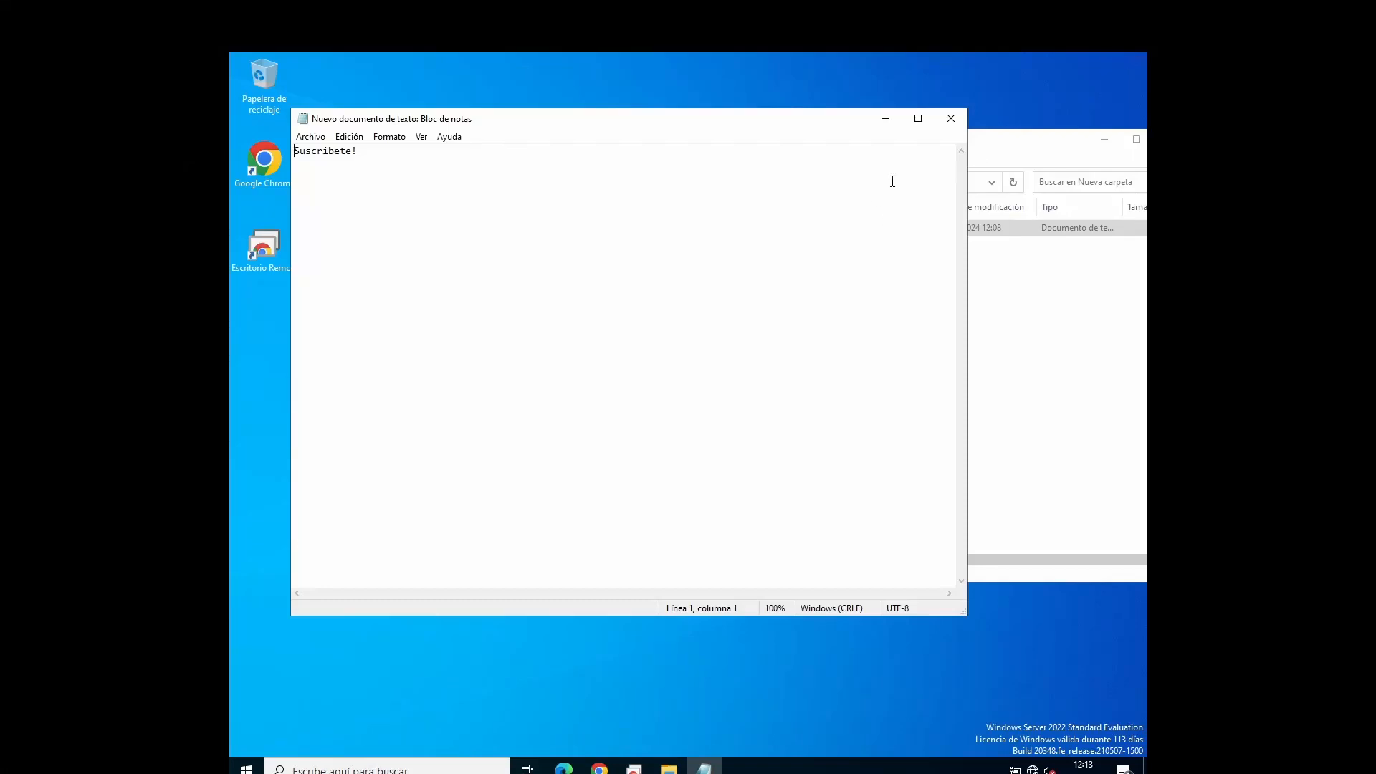
pyautogui.click(951, 118)
pyautogui.moveTo(1051, 144); pyautogui.dragTo(855, 149)
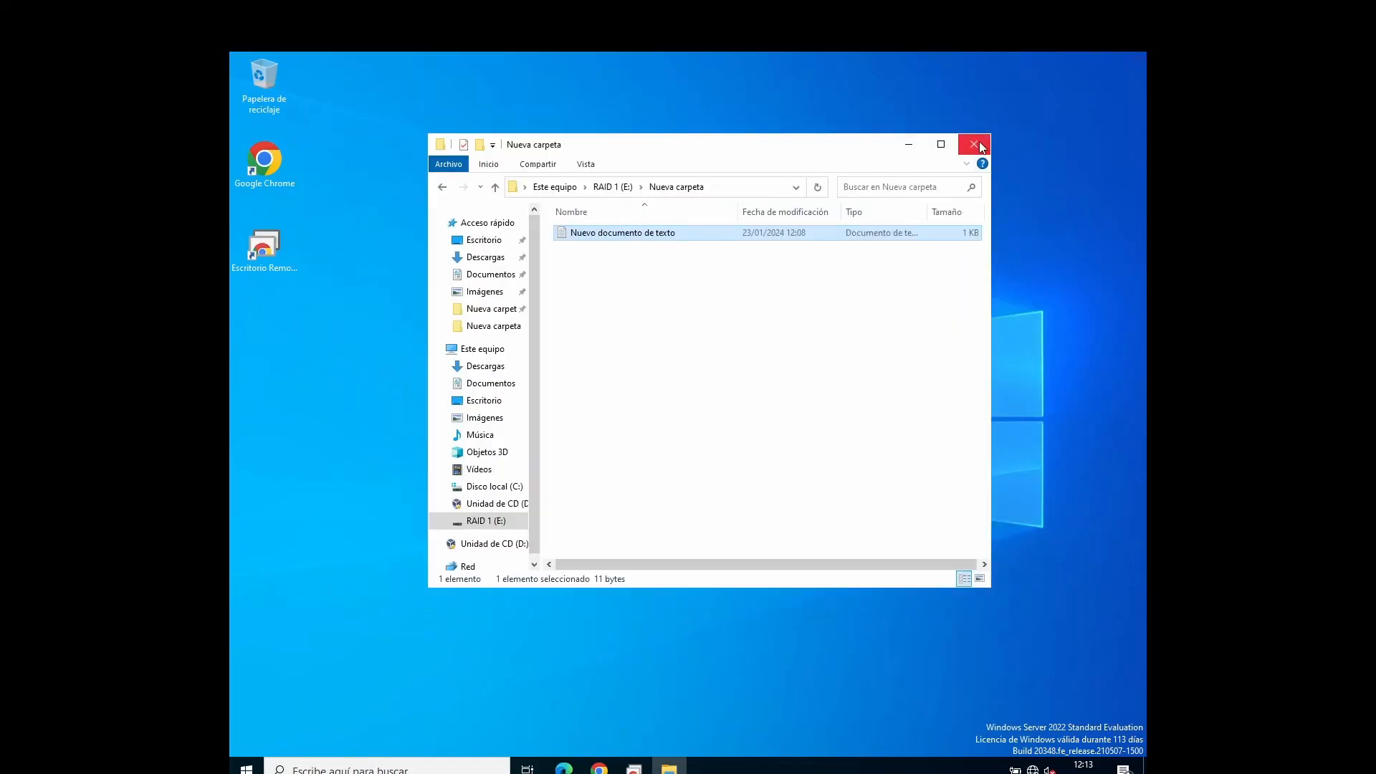
pyautogui.click(979, 145)
# Step: Shut down Windows Server using Apagar, keeping the reason Otros (planeado) and entering "a" as the comment
pyautogui.hotkey('alt', 'F4')
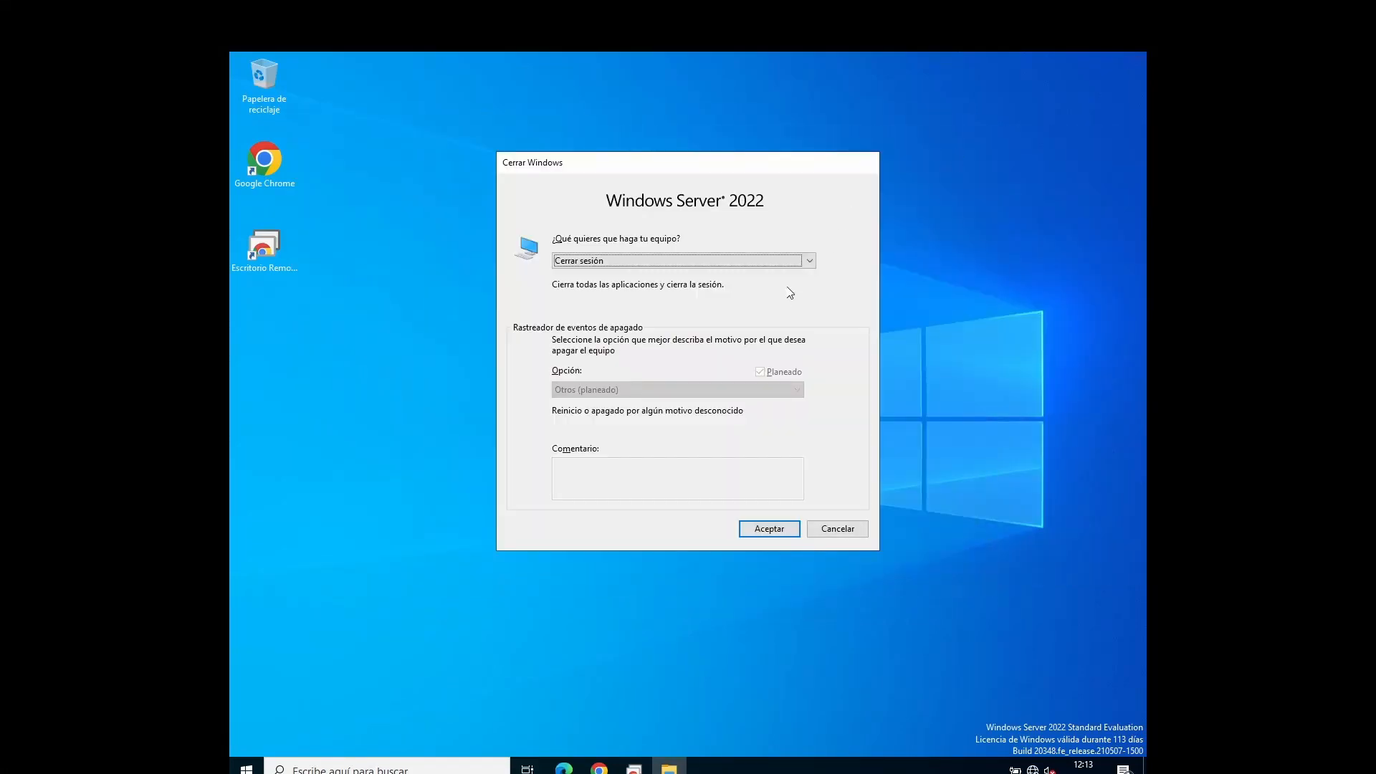
pyautogui.click(717, 260)
pyautogui.click(679, 301)
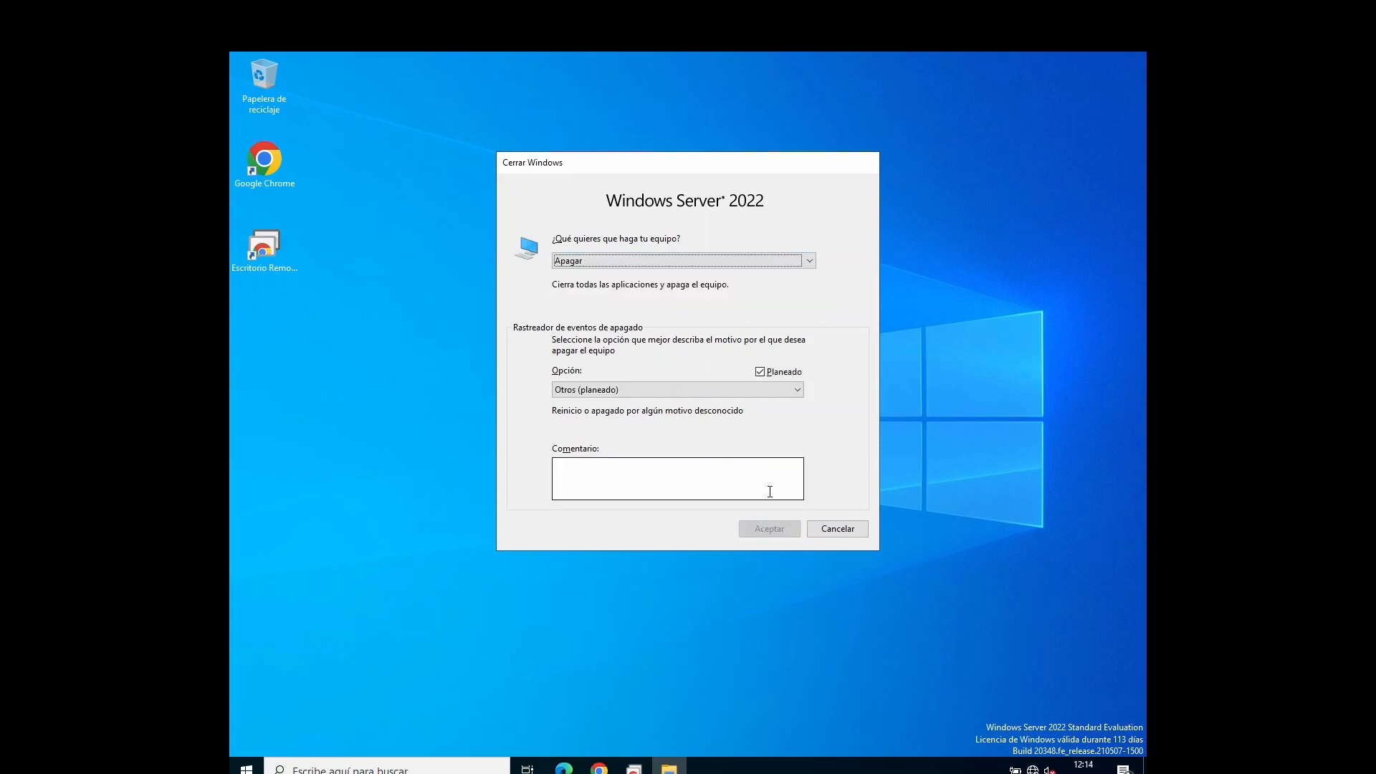
pyautogui.click(770, 492)
pyautogui.write('a')
pyautogui.click(763, 530)
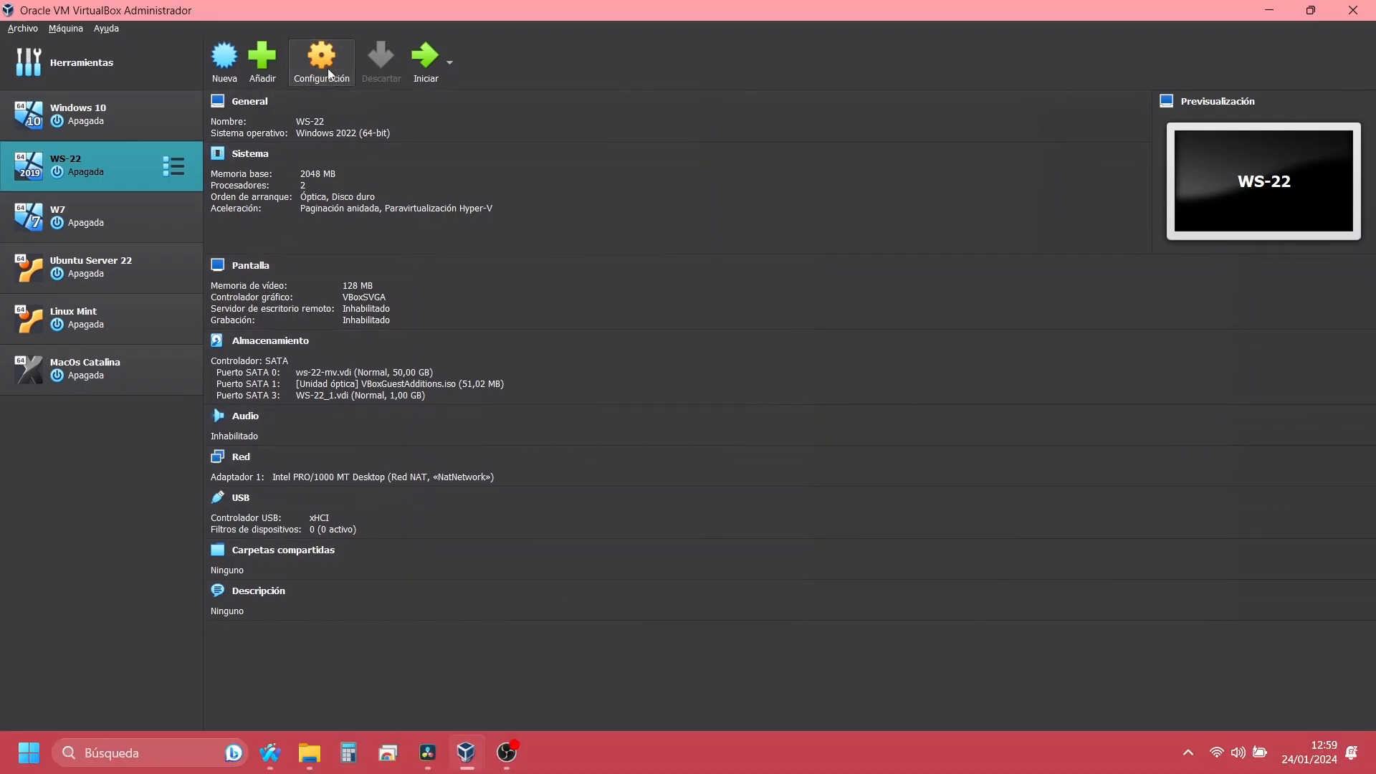
# Step: Create a dynamically allocated 1 GB virtual hard disk from the SATA controller in the storage settings of WS-22
pyautogui.click(329, 75)
pyautogui.click(451, 297)
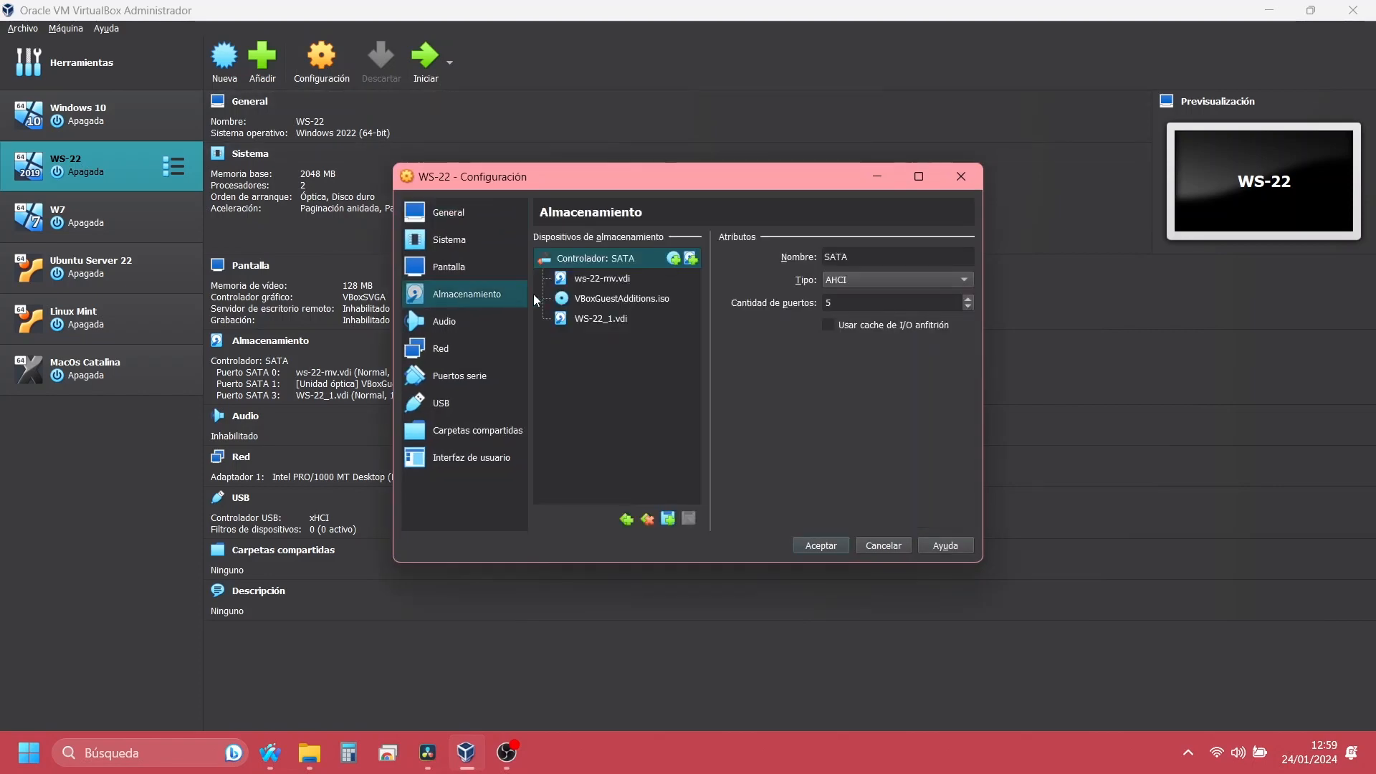
pyautogui.click(691, 259)
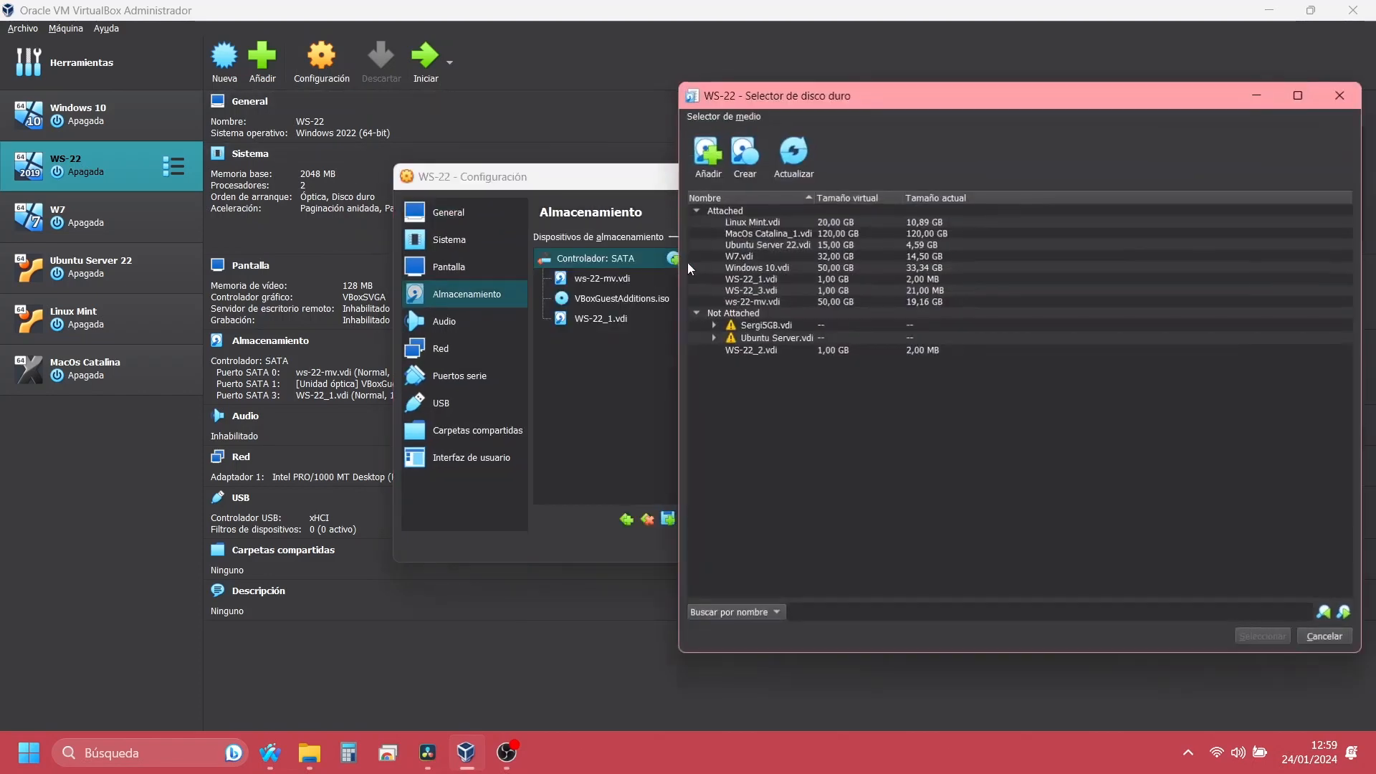
pyautogui.click(740, 159)
pyautogui.click(1201, 515)
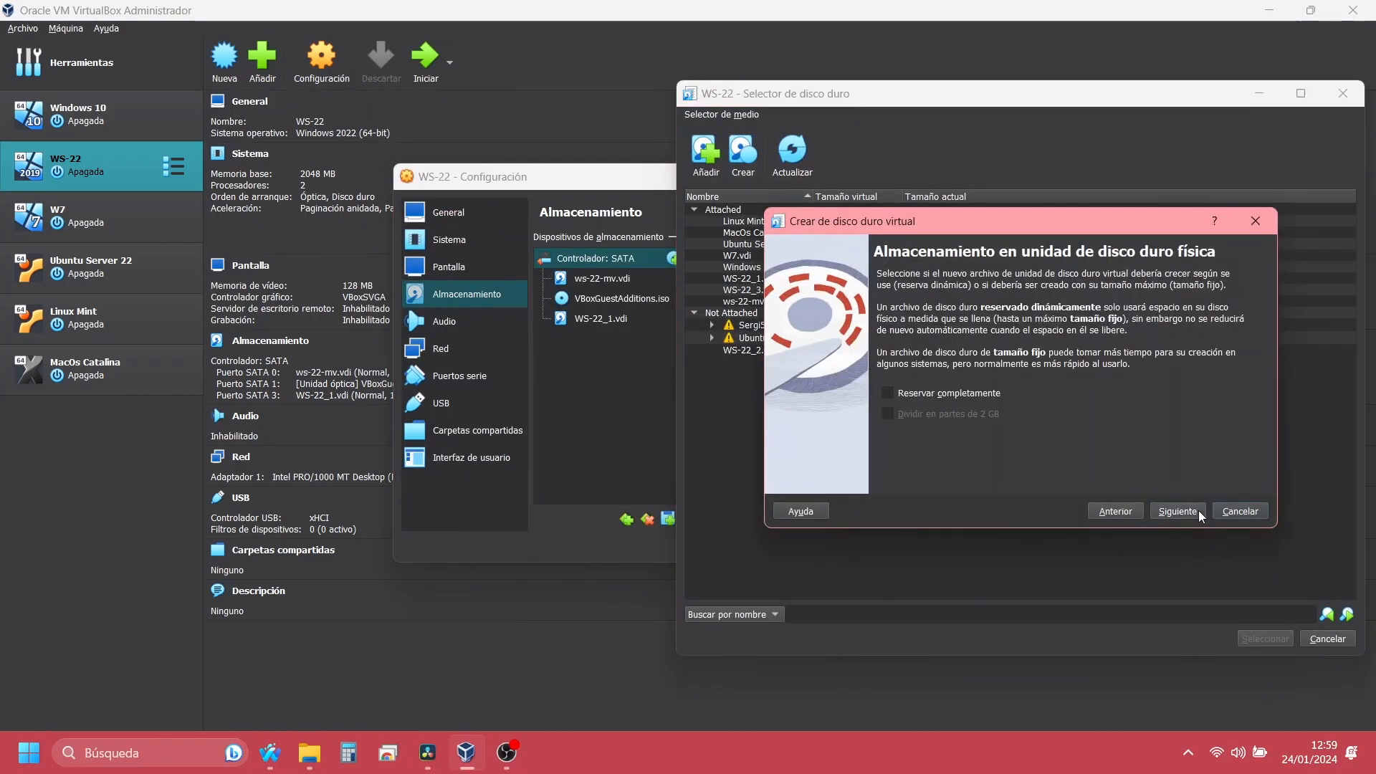
pyautogui.click(1201, 515)
pyautogui.click(1230, 379)
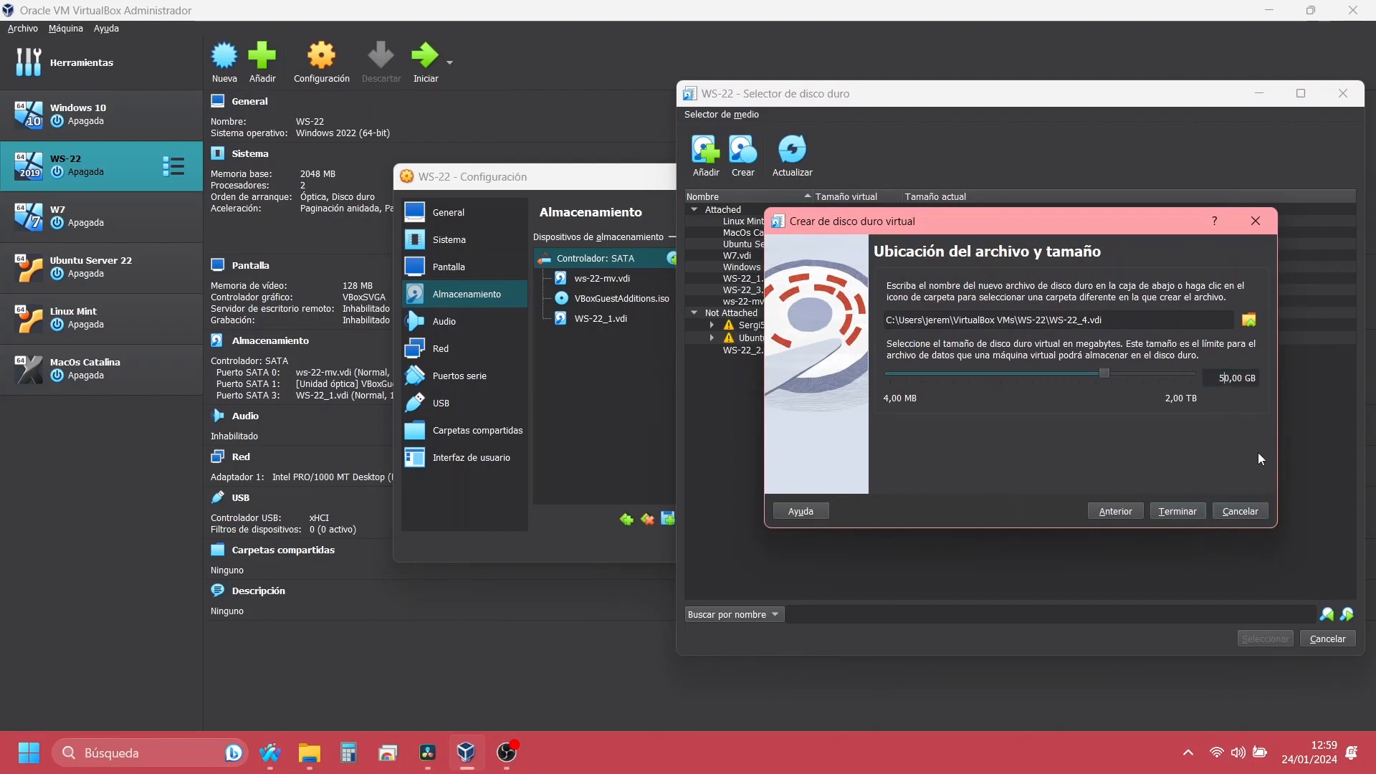
pyautogui.press('BackSpace')
pyautogui.press('BackSpace')
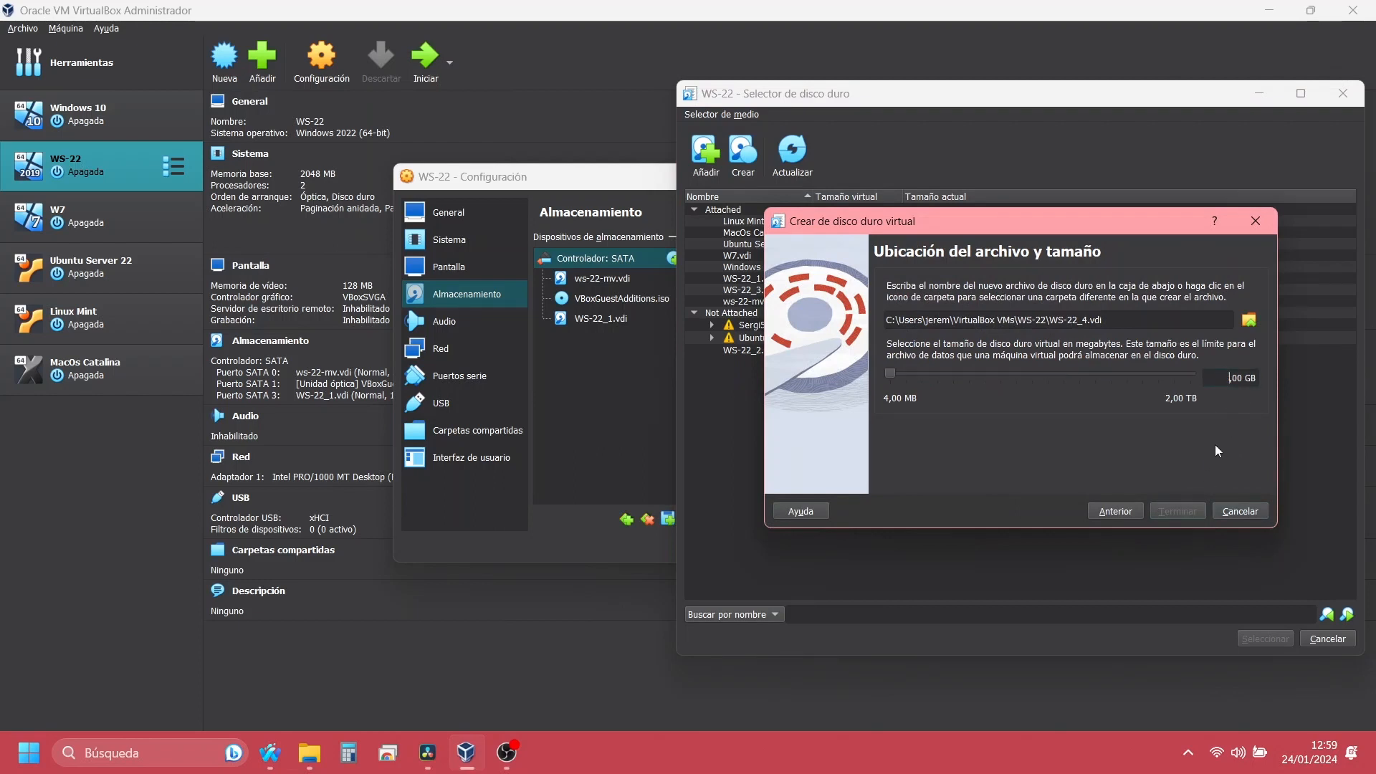
pyautogui.write('1')
pyautogui.click(1166, 513)
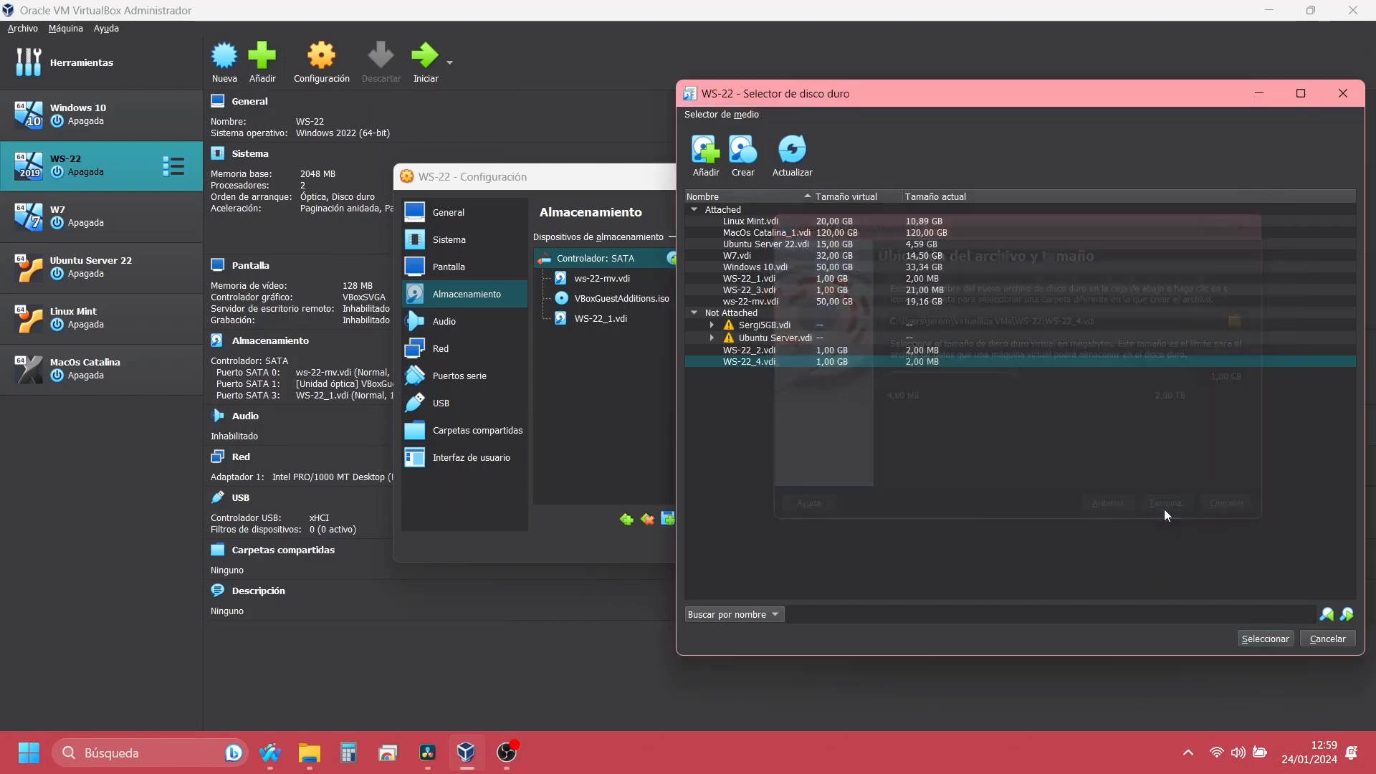
# Step: Attach the new 1 GB disk to the SATA controller of WS-22 and start the virtual machine
pyautogui.click(1256, 638)
pyautogui.click(823, 544)
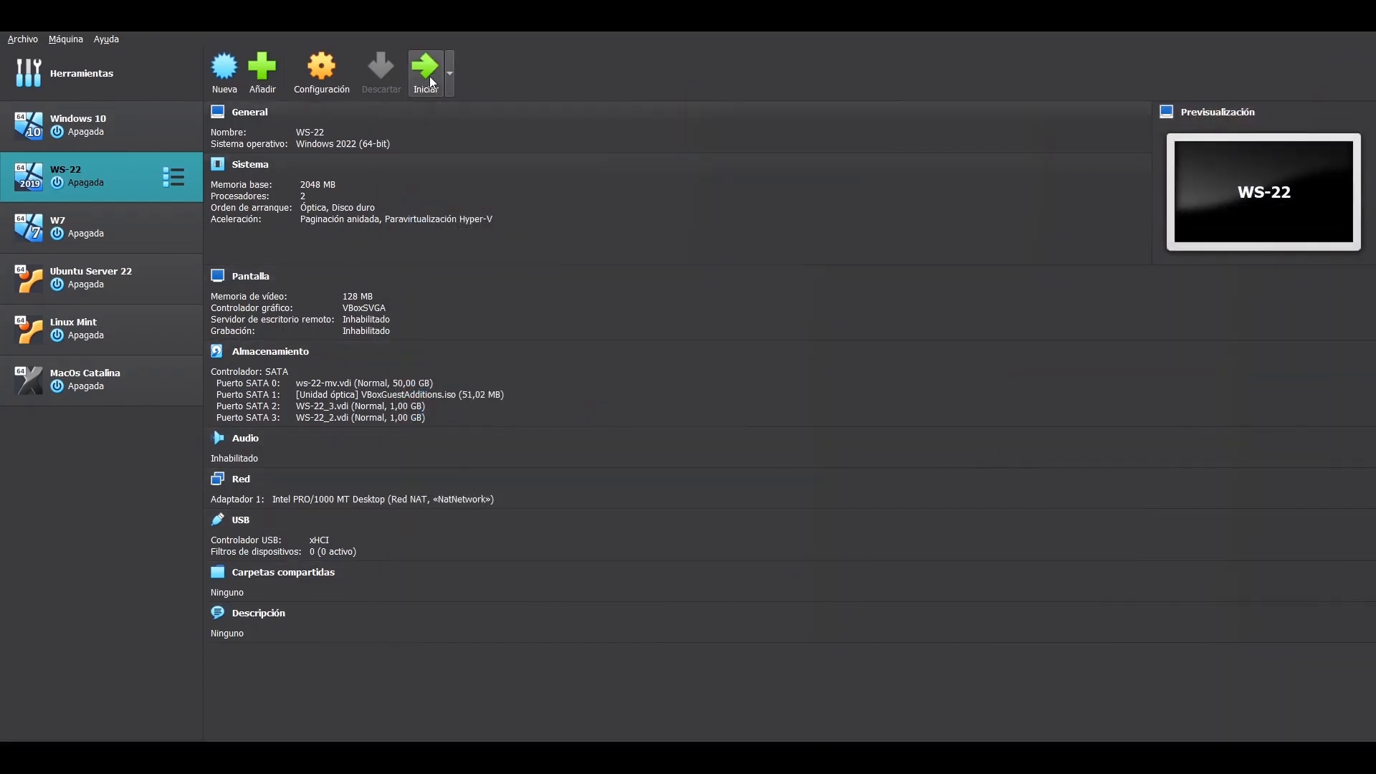
pyautogui.click(426, 57)
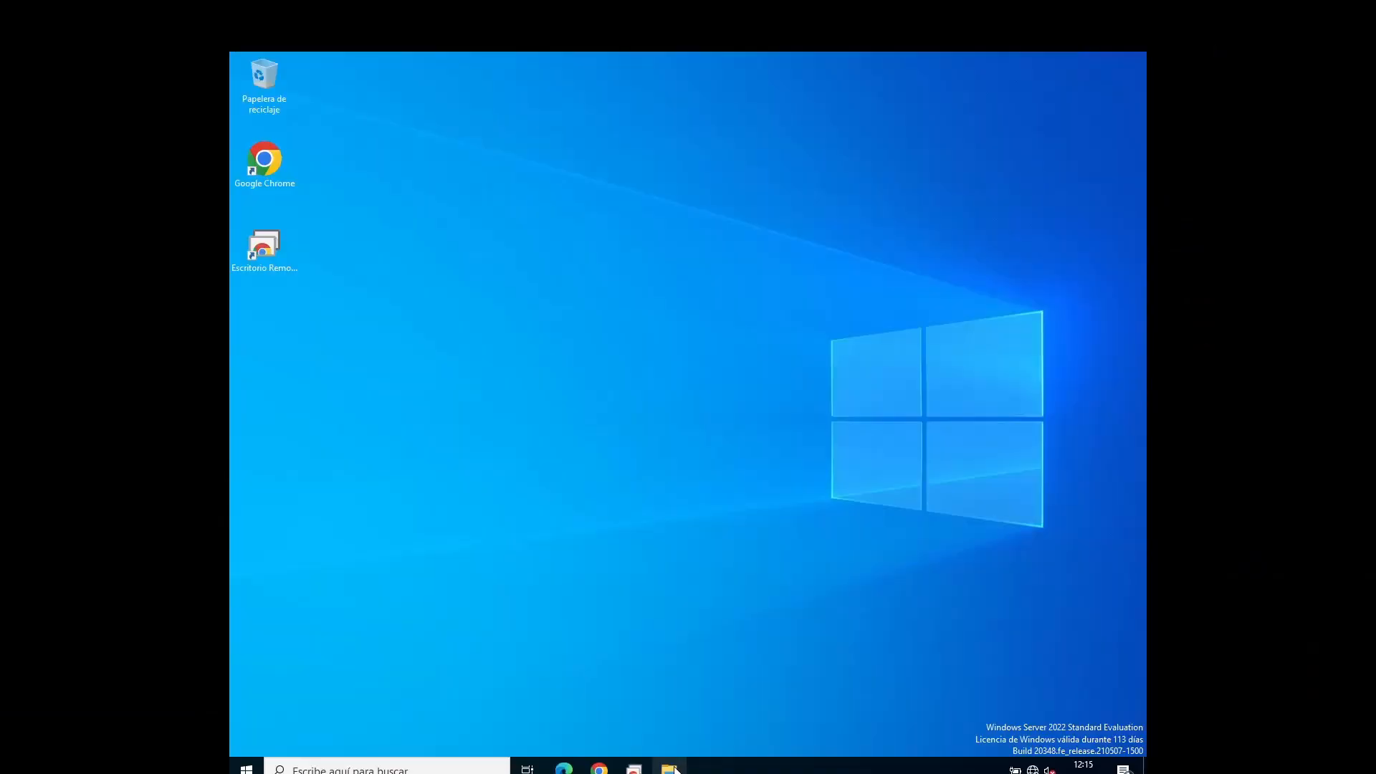
# Step: Open File Explorer and Disk Management in Windows Server
pyautogui.press('super+e')
pyautogui.rightClick(250, 770)
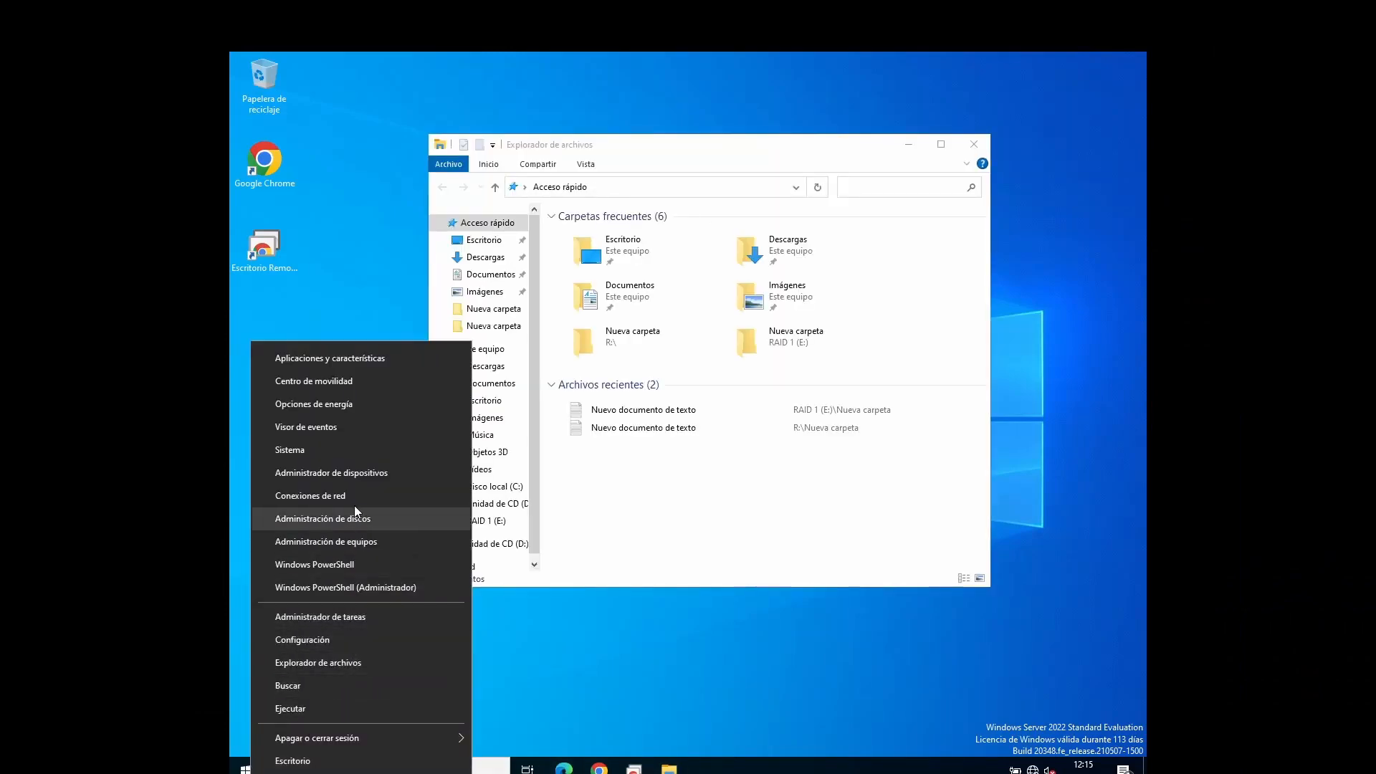
pyautogui.click(362, 524)
# Step: Check the contents of Nueva carpeta on RAID 1 (E:) and return to Este equipo
pyautogui.click(892, 166)
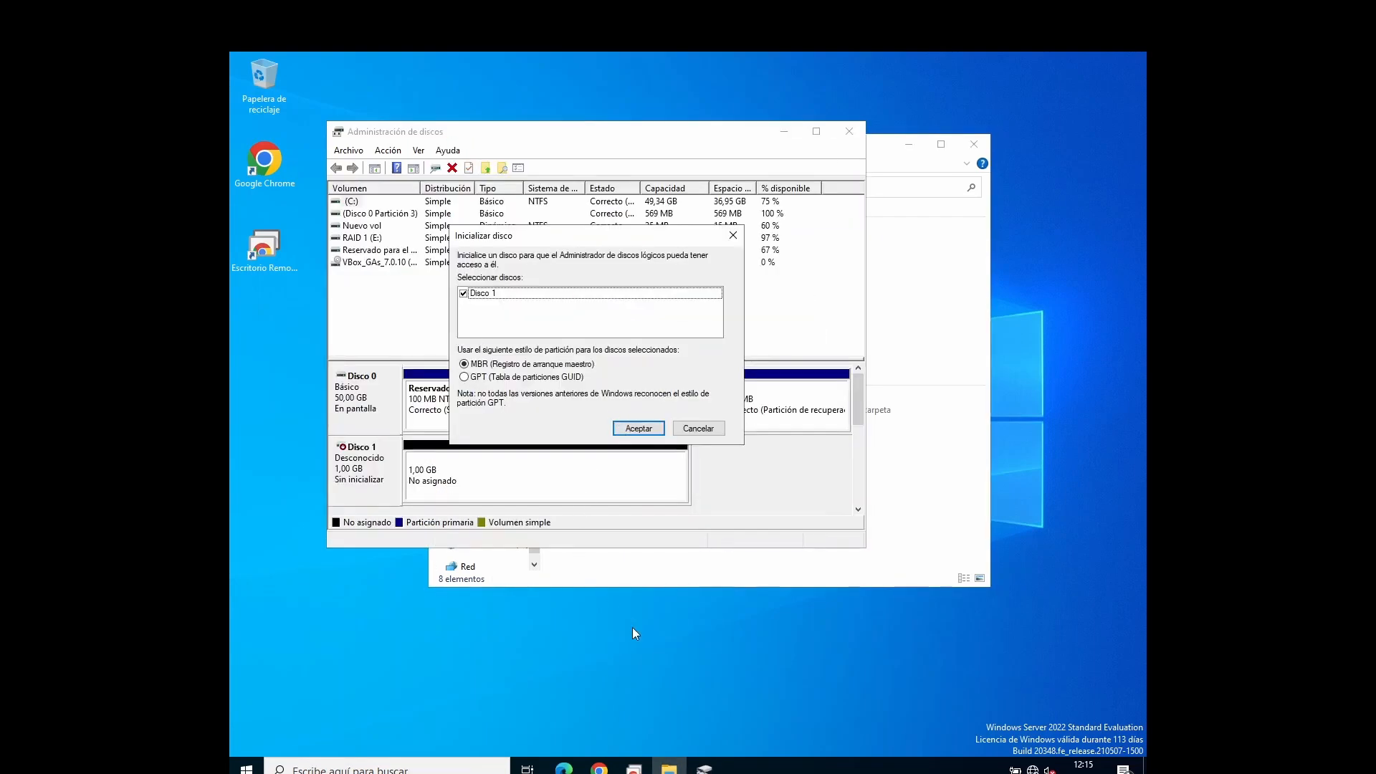
pyautogui.click(635, 567)
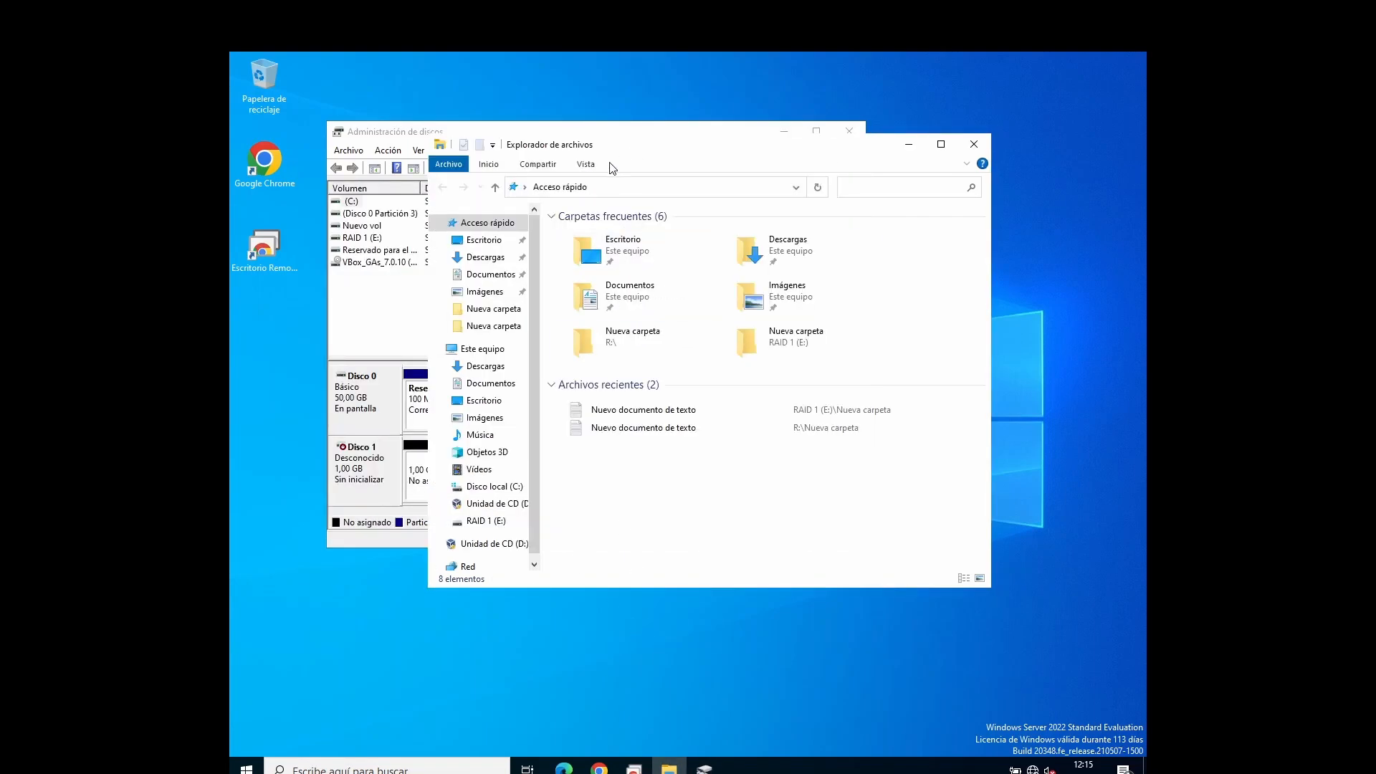
pyautogui.click(483, 349)
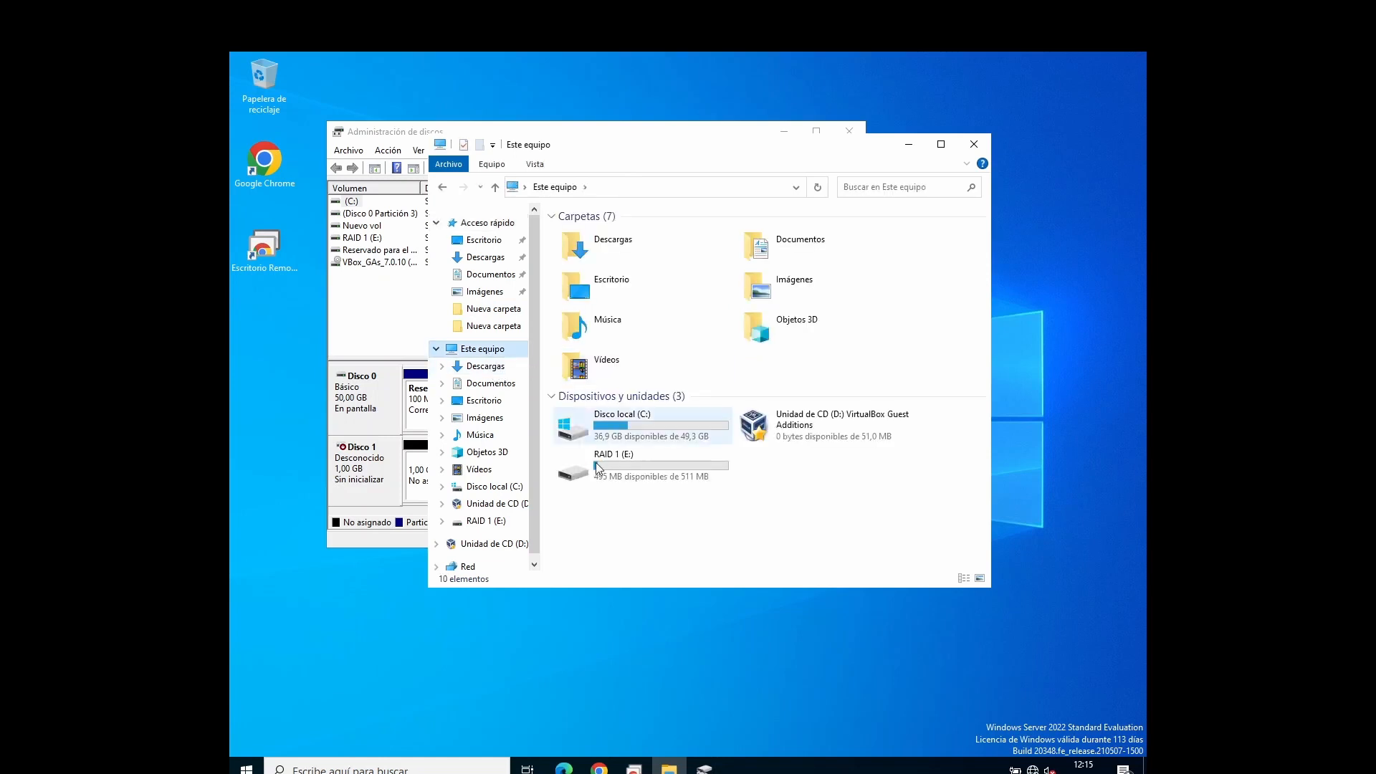
pyautogui.click(621, 463)
pyautogui.doubleClick(621, 464)
pyautogui.doubleClick(633, 234)
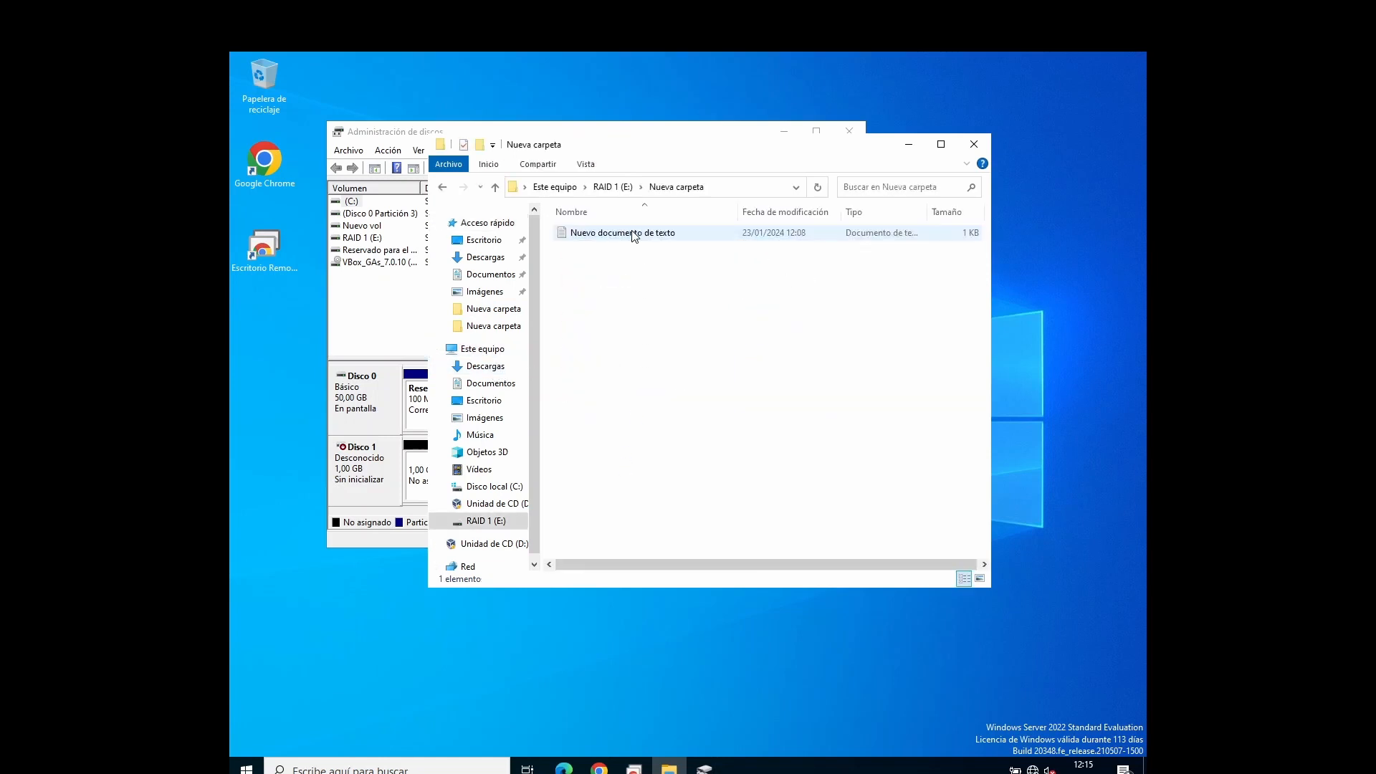
pyautogui.press('BackSpace')
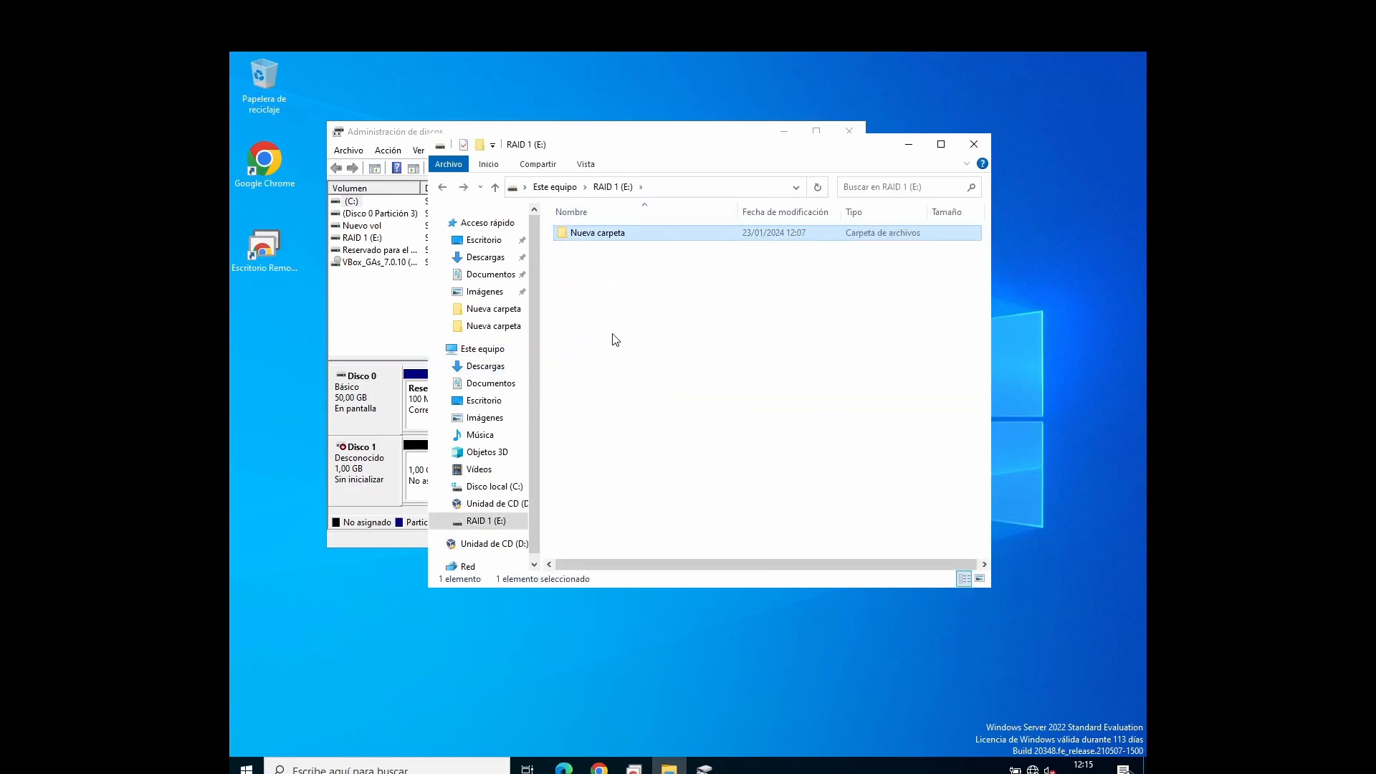
pyautogui.press('BackSpace')
# Step: Initialize Disco 1 in Disk Management with the MBR partition style
pyautogui.moveTo(793, 144); pyautogui.dragTo(854, 161)
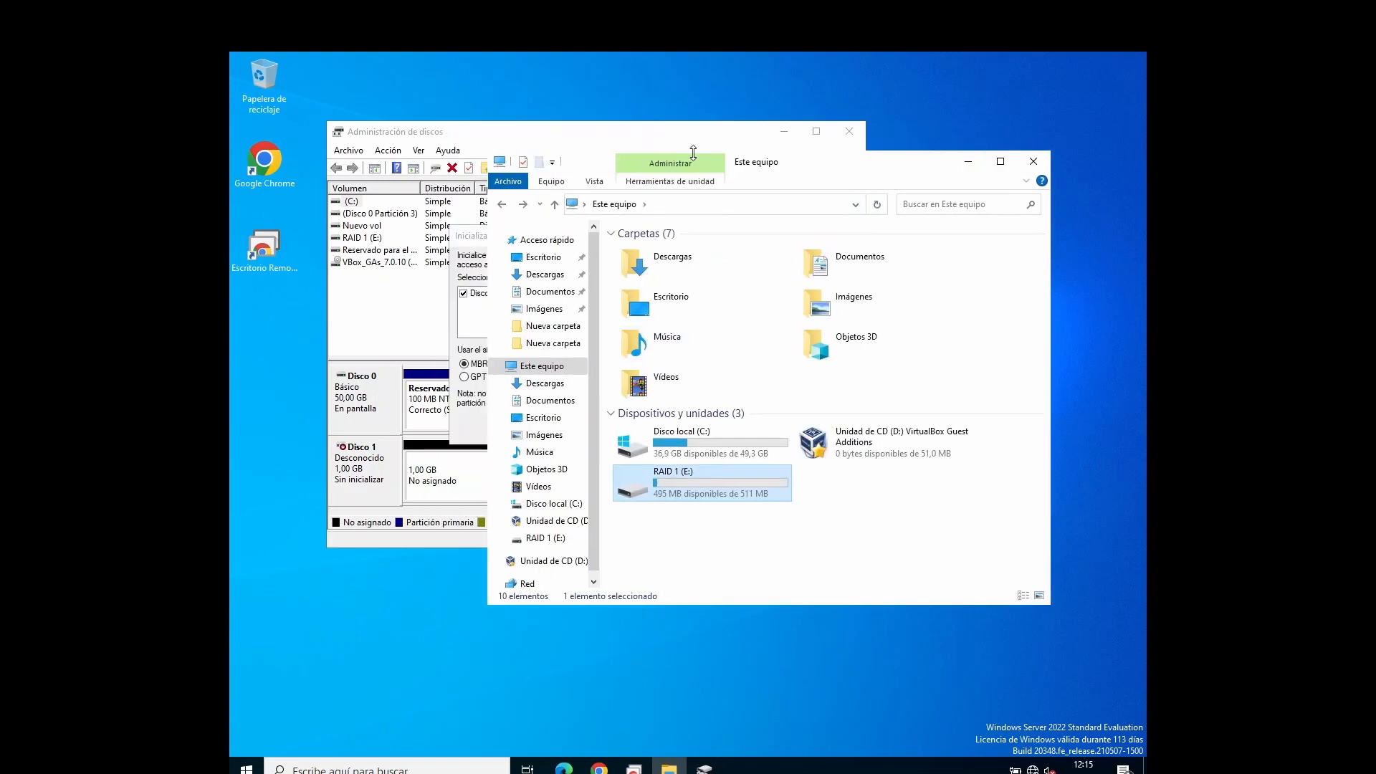
pyautogui.click(685, 133)
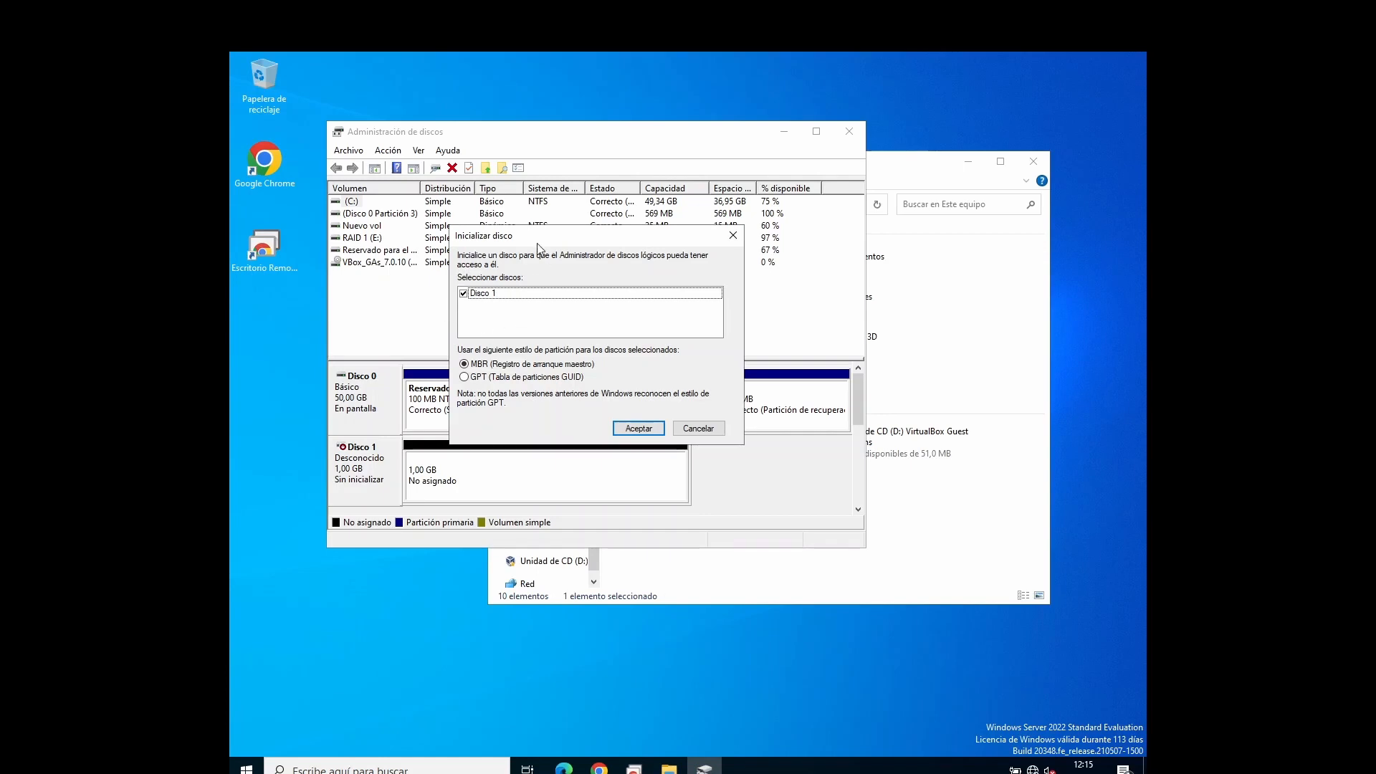
pyautogui.click(622, 431)
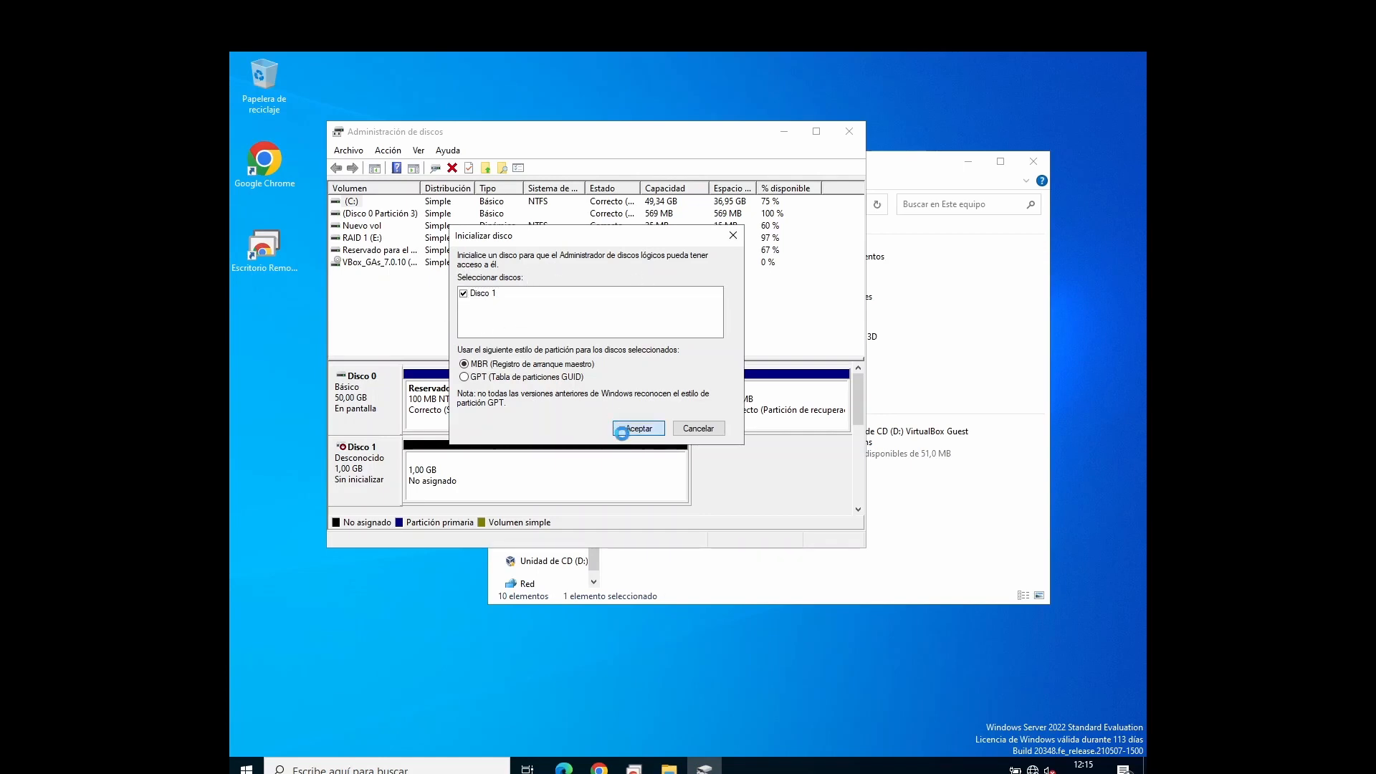
# Step: Add a mirror of the RAID 1 (E:) volume on Disco 1, accepting the conversion to a dynamic disk
pyautogui.click(817, 132)
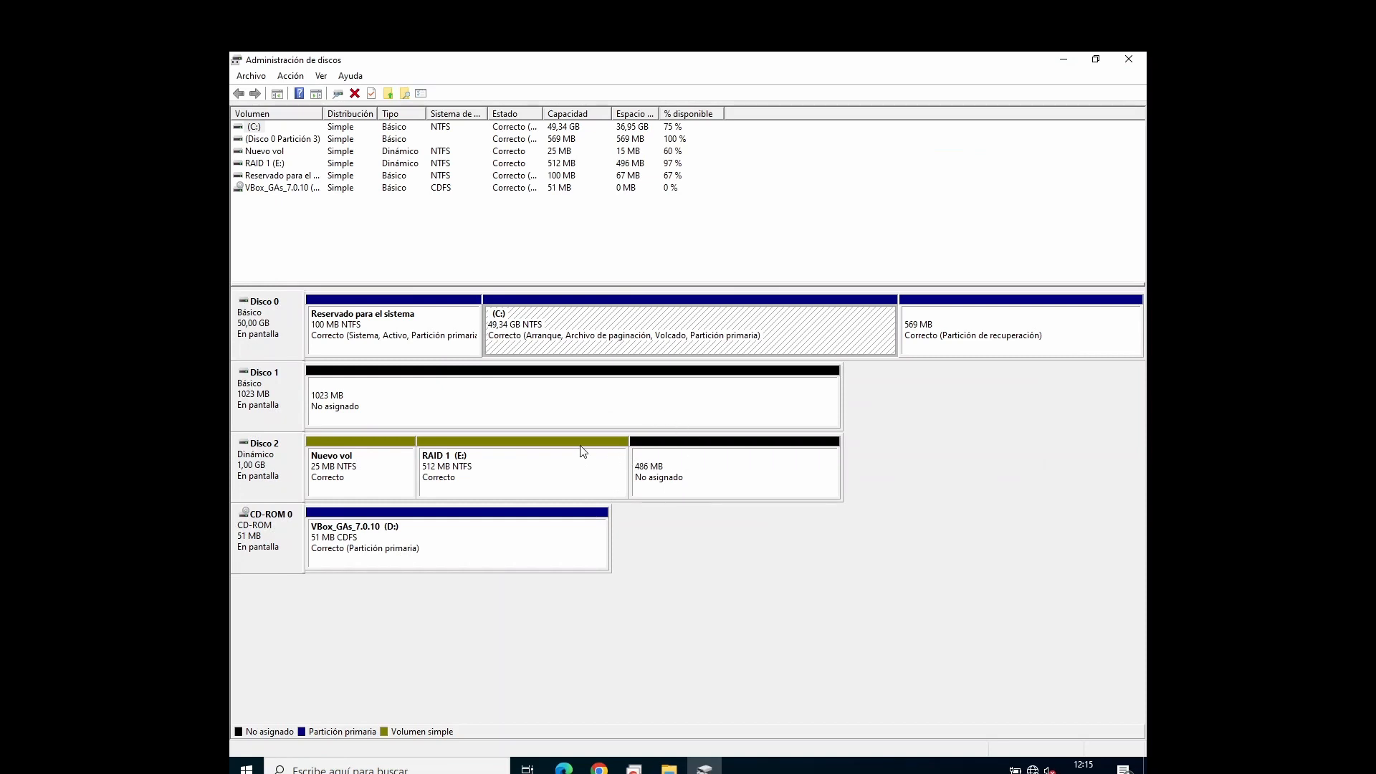
pyautogui.rightClick(530, 451)
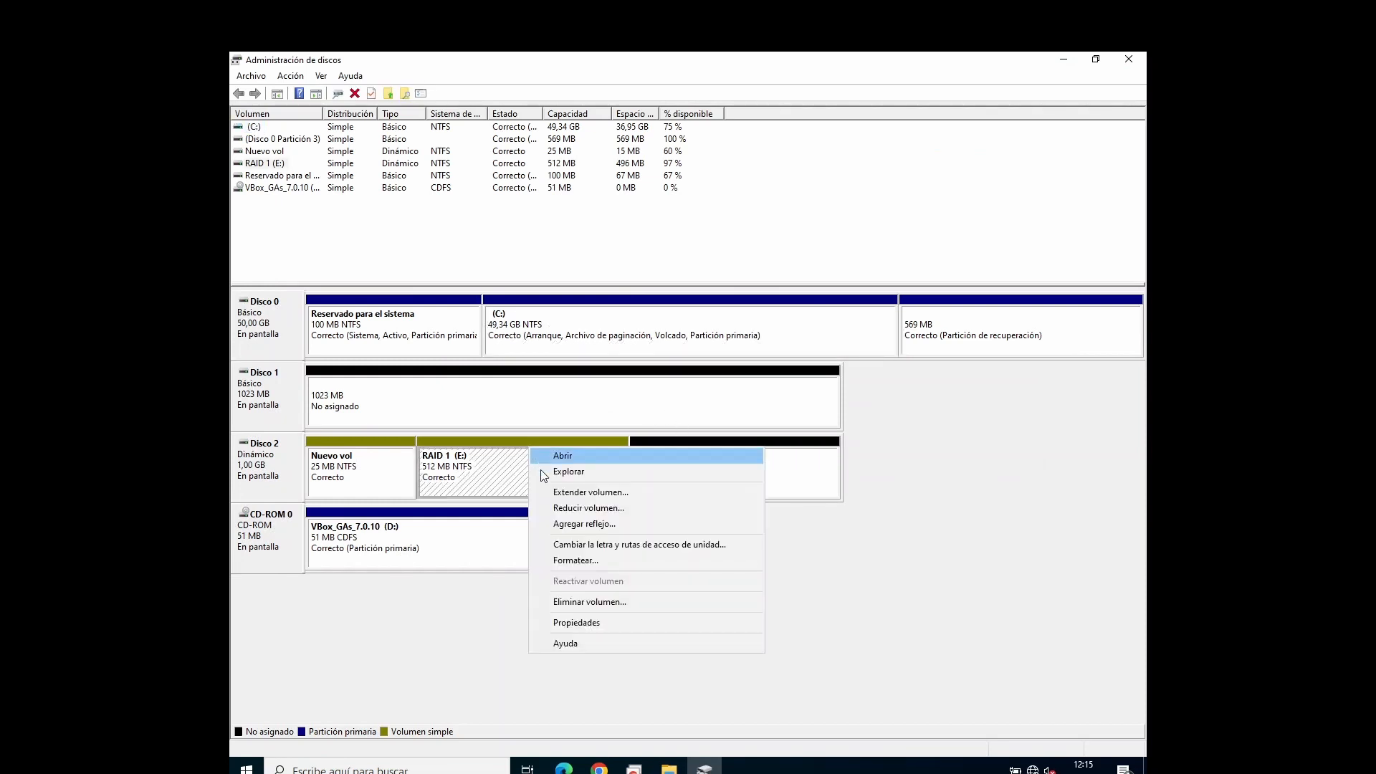
pyautogui.click(602, 531)
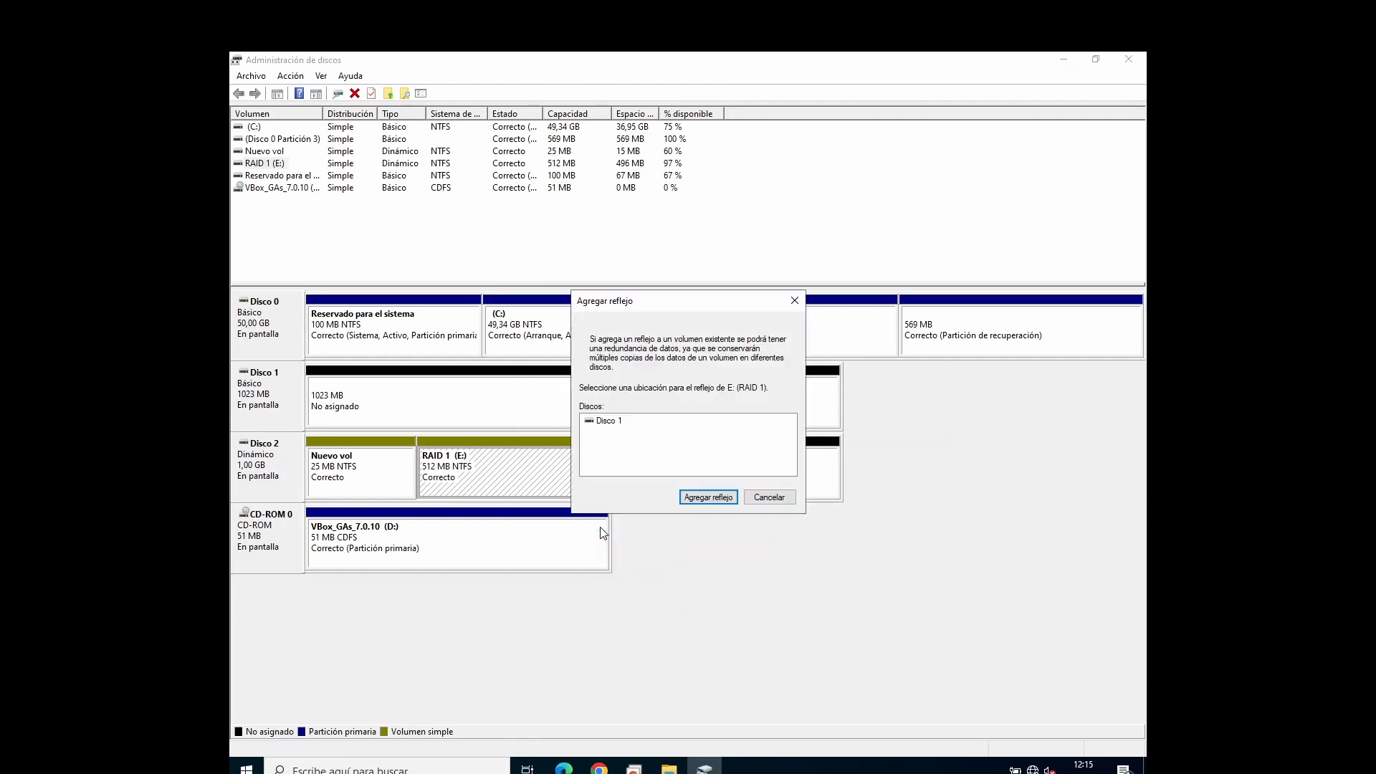
pyautogui.click(615, 428)
pyautogui.click(686, 499)
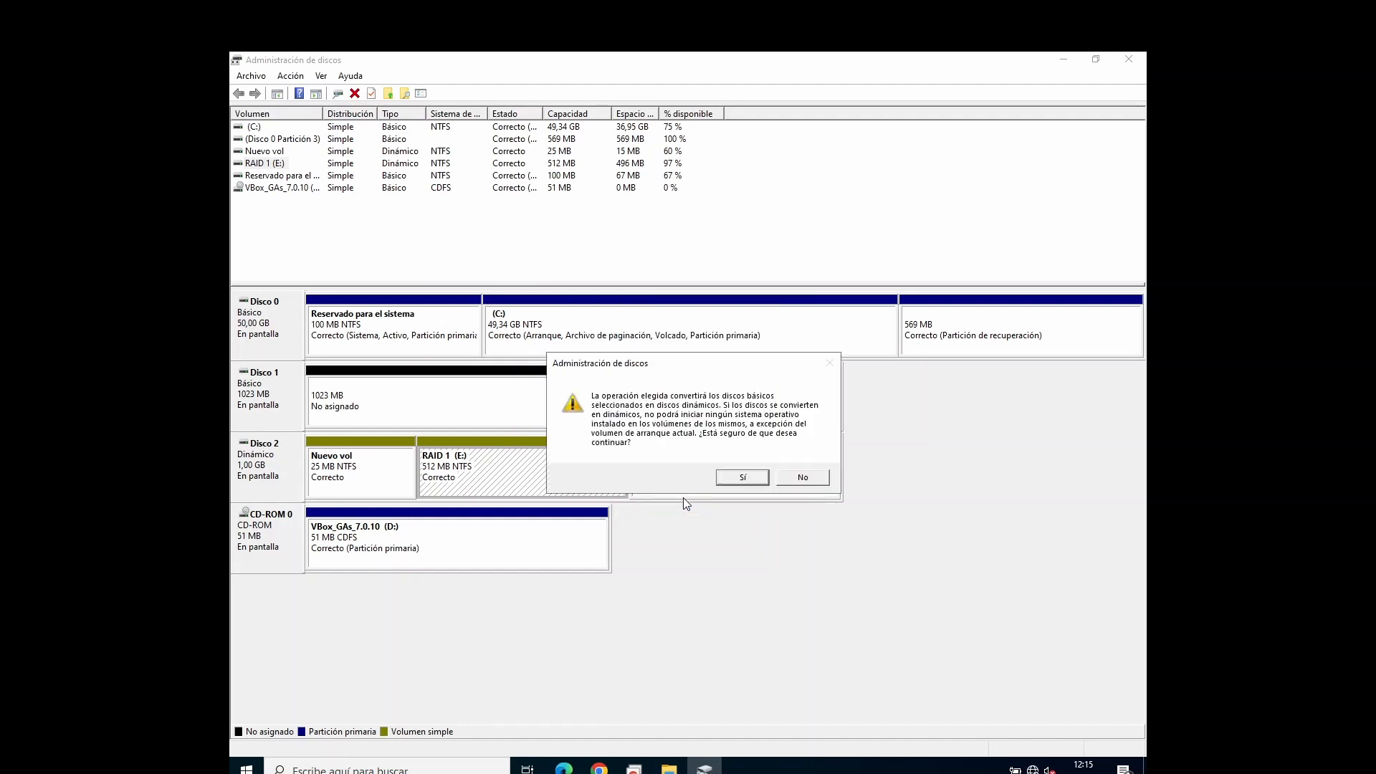
pyautogui.click(740, 476)
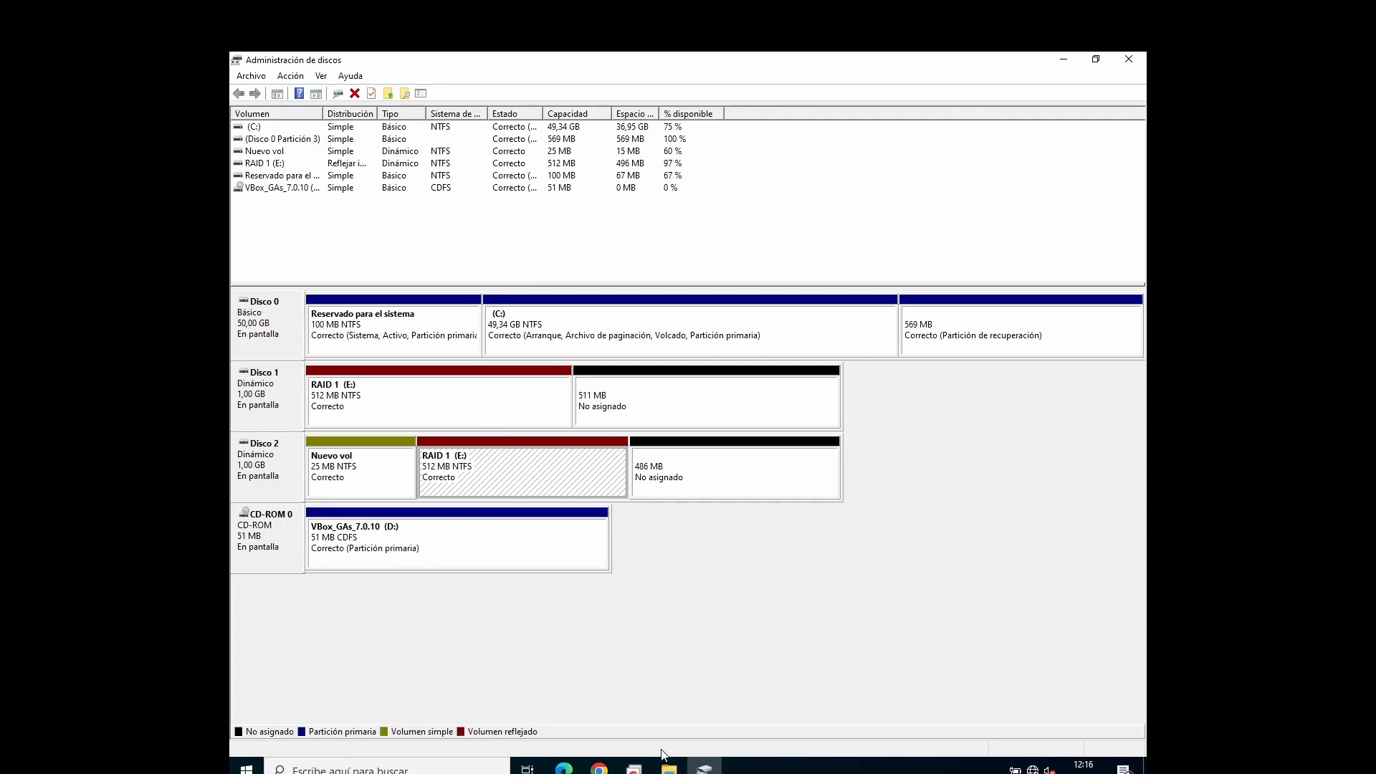
pyautogui.click(463, 401)
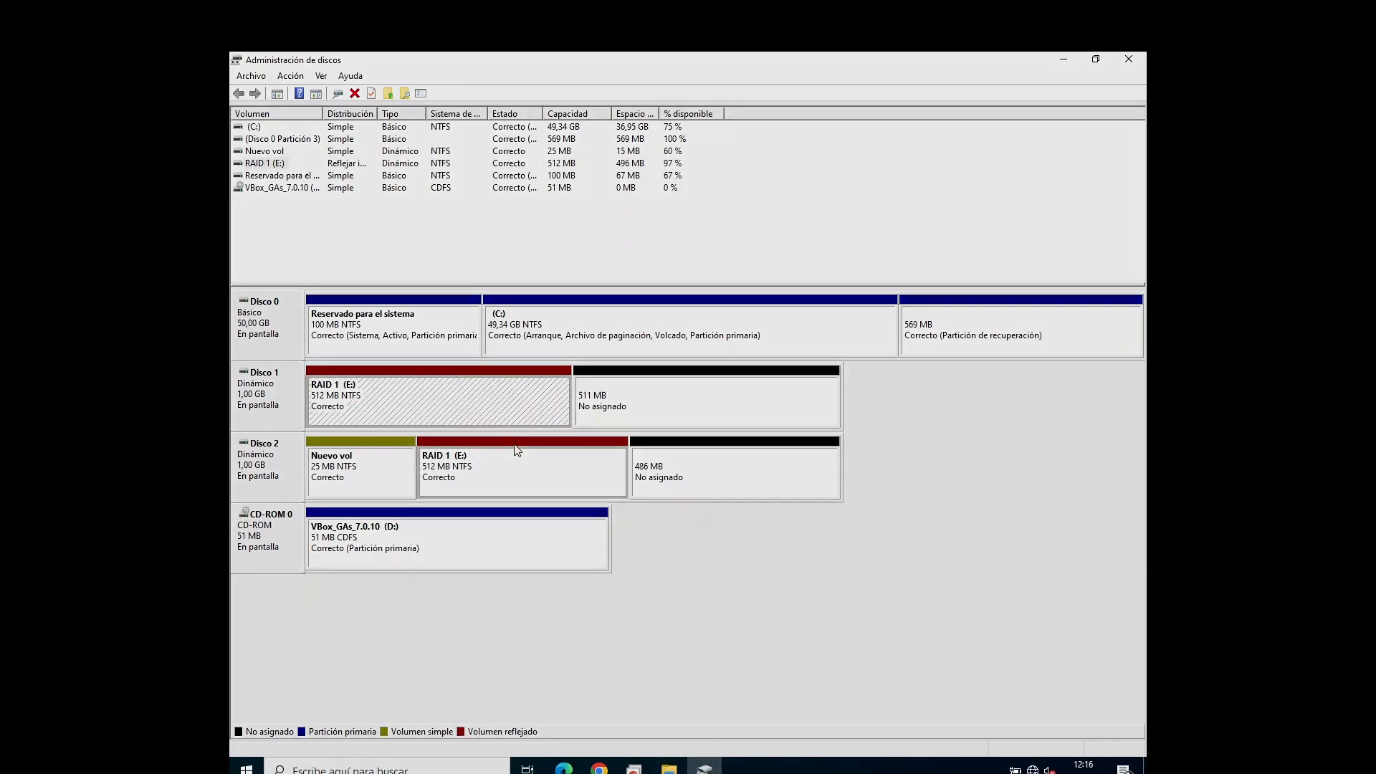